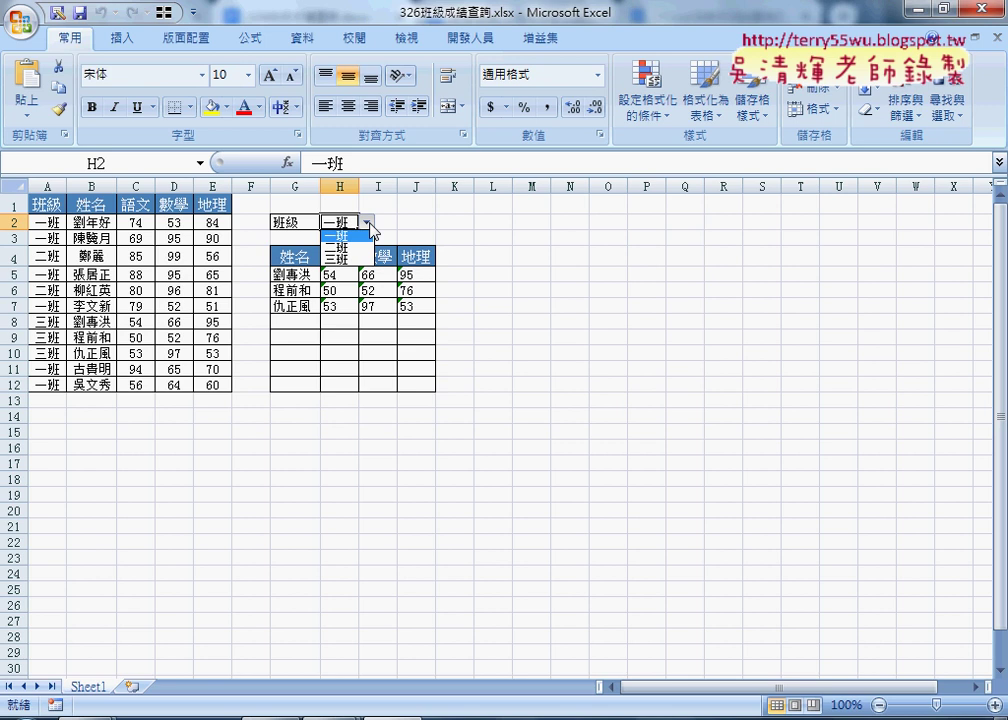
Step: Mark the class column, source table A2:E12 and H2's value 一班 in red ink
left_click(368, 224)
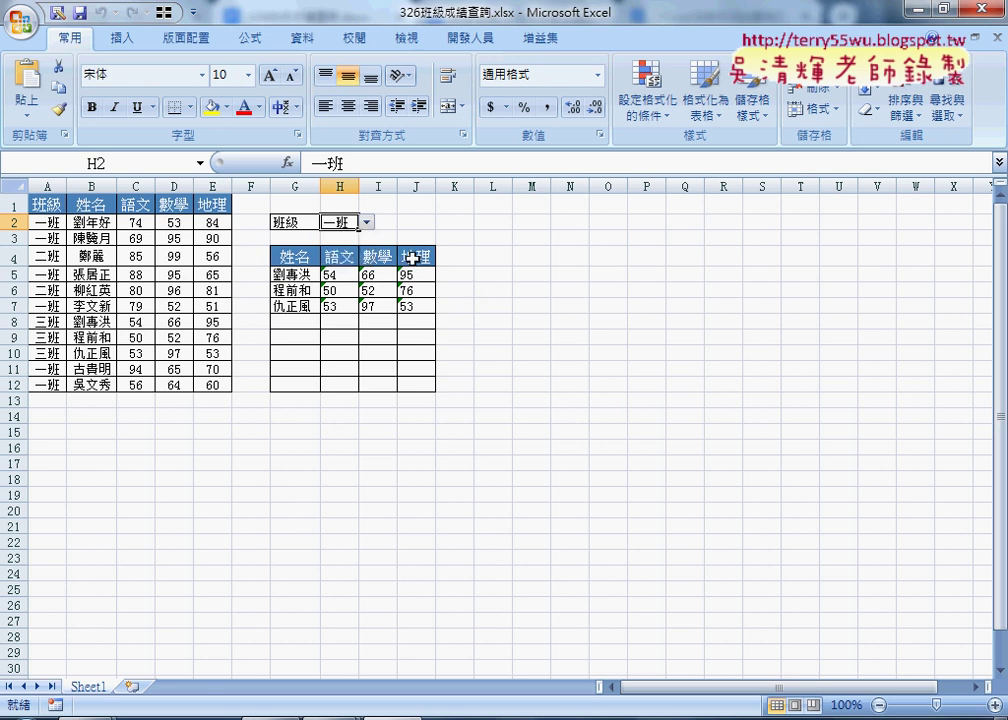
left_click(368, 226)
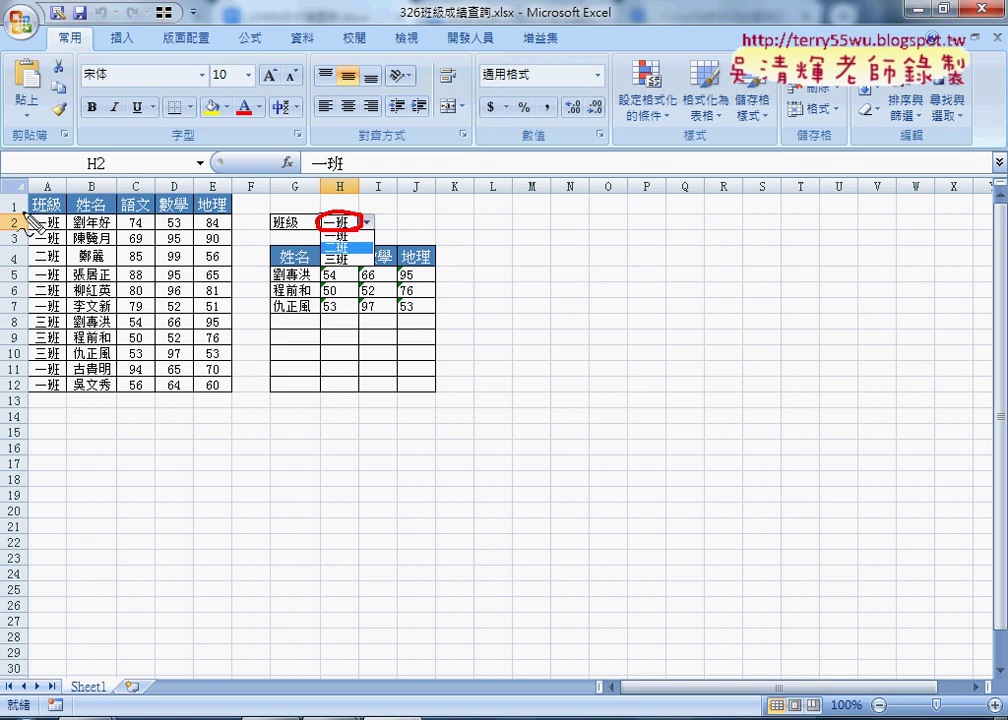
mouse_move(24, 226)
left_mouse_down()
mouse_move(25, 376)
mouse_move(234, 331)
mouse_move(30, 380)
left_mouse_up()
left_click_drag(250, 142, 262, 400)
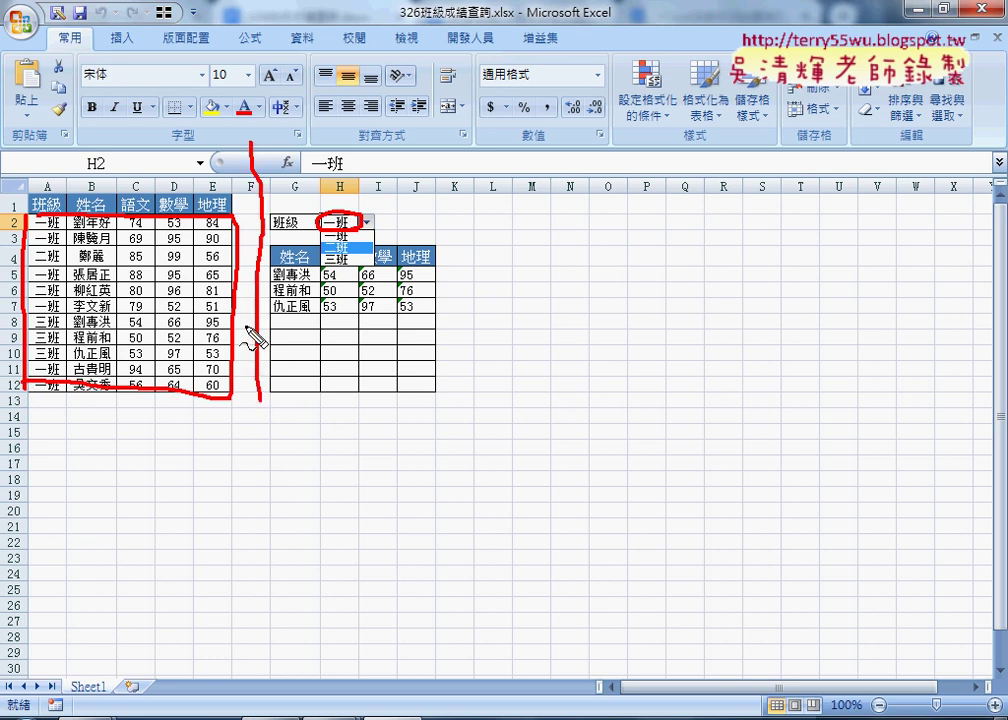
left_click_drag(212, 158, 166, 157)
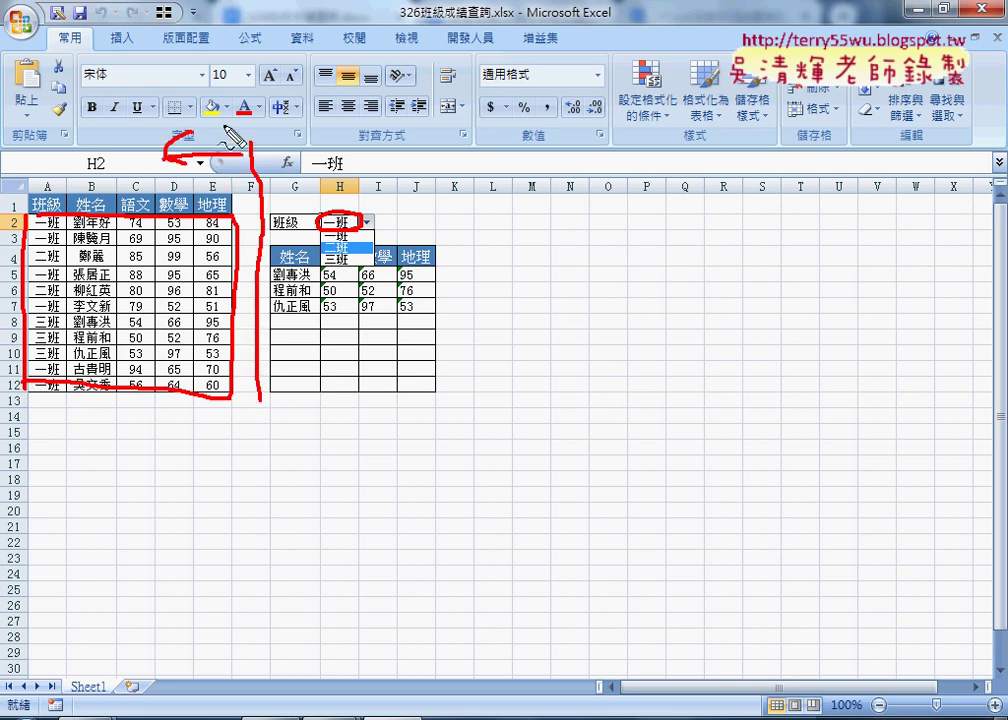
left_click_drag(272, 150, 392, 152)
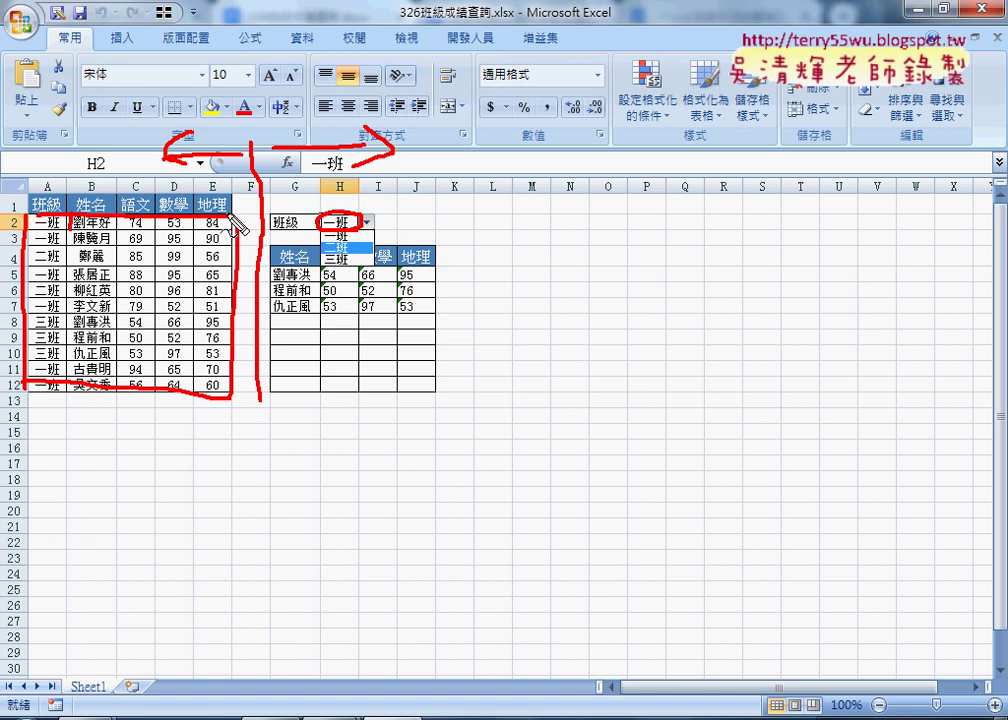
left_click_drag(45, 231, 232, 240)
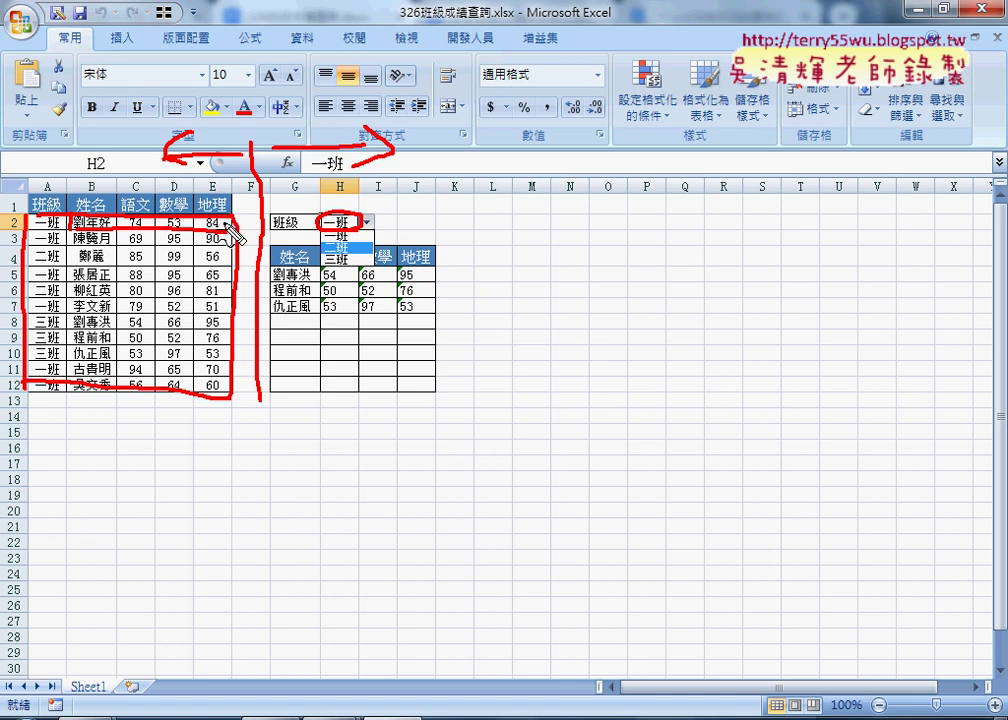
left_click_drag(238, 232, 265, 282)
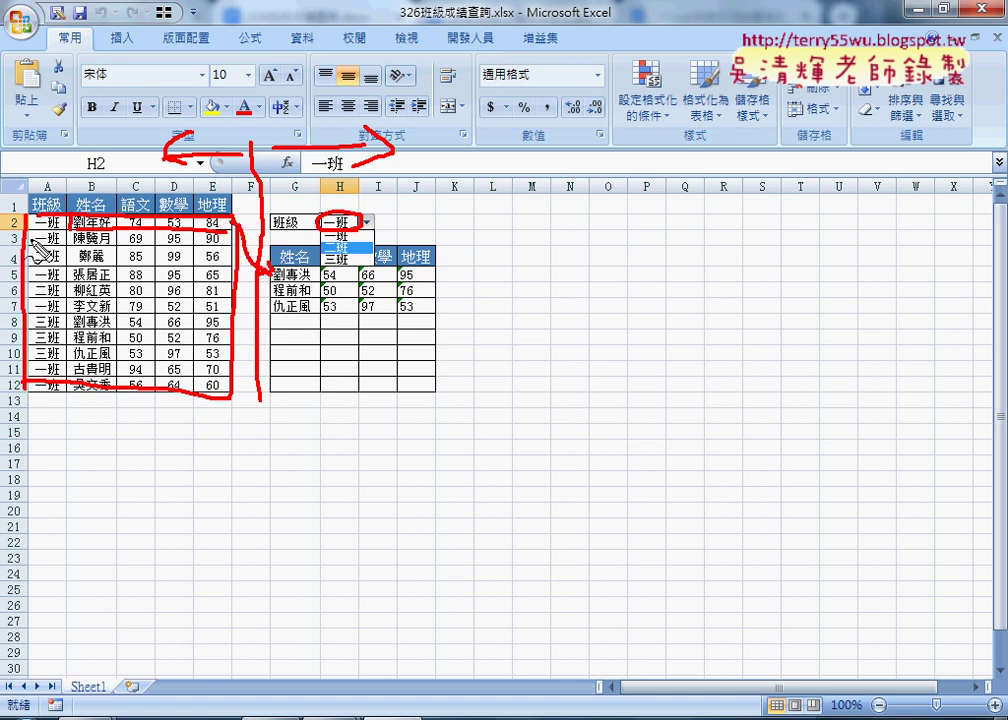
left_click_drag(232, 232, 162, 243)
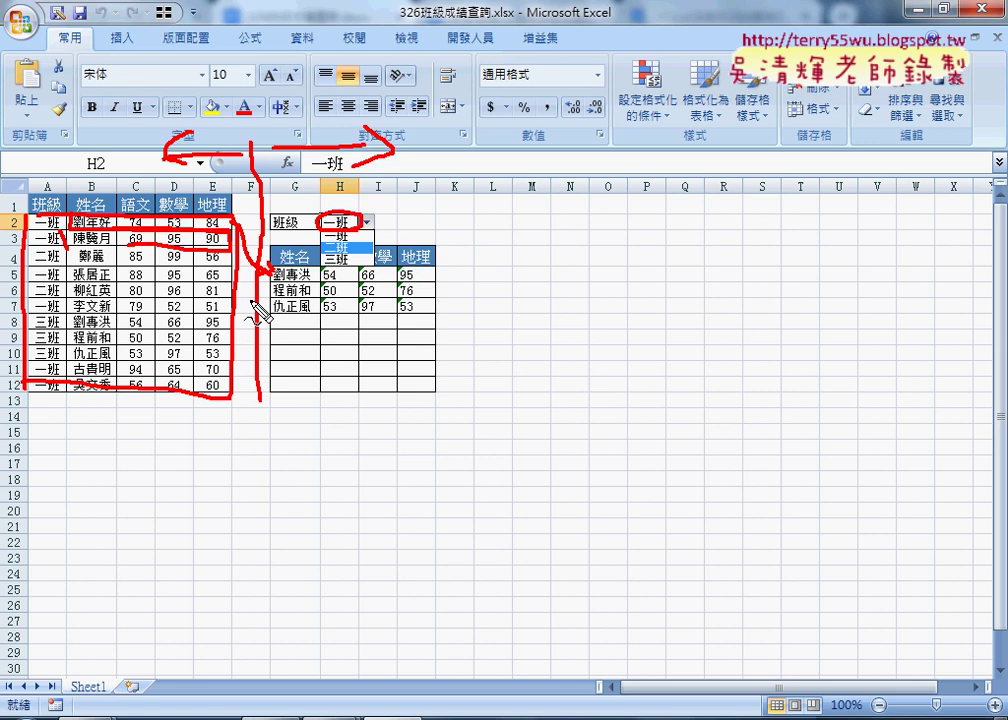
key("Escape")
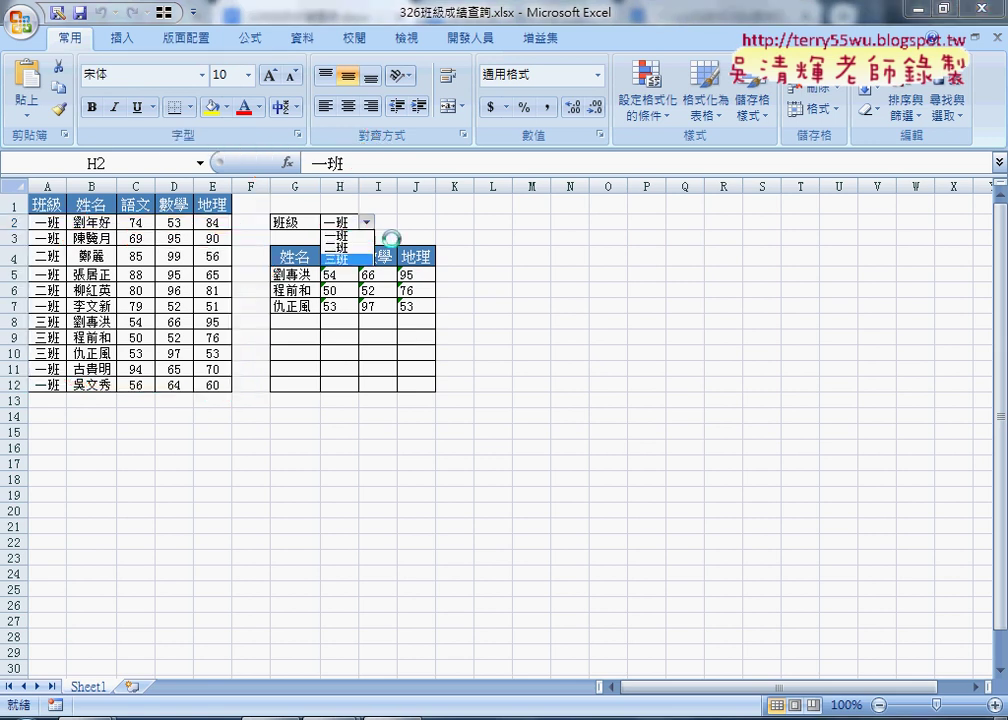
Step: Highlight H2, A2:A12, the first record and result rows G5:I5 and G6:I6, then switch to the notes
left_click(366, 222)
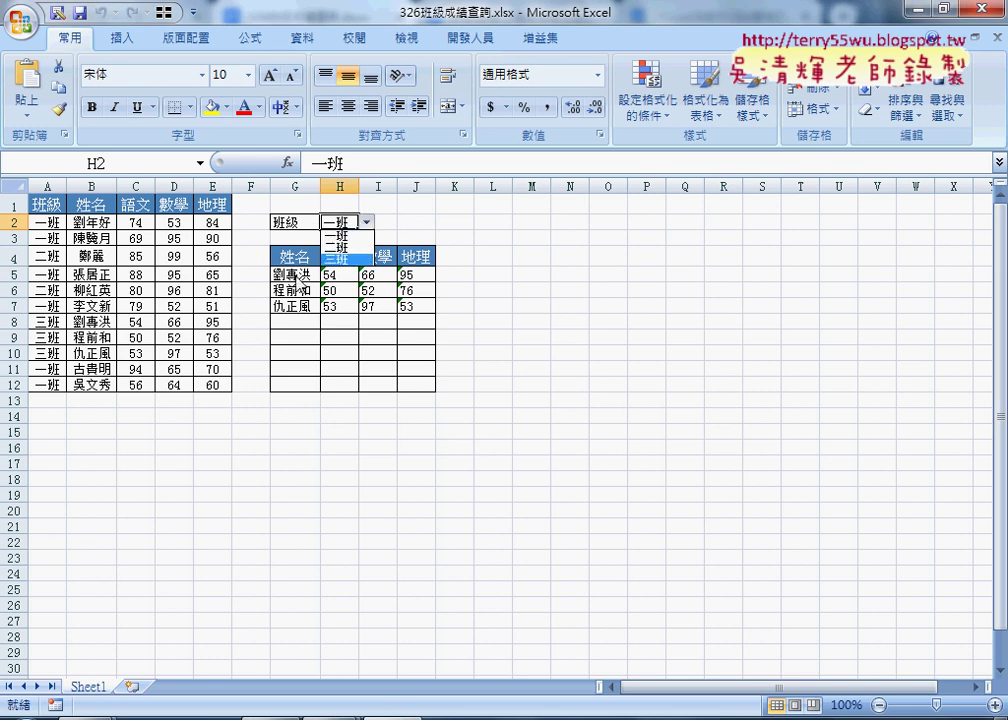
left_click(300, 275)
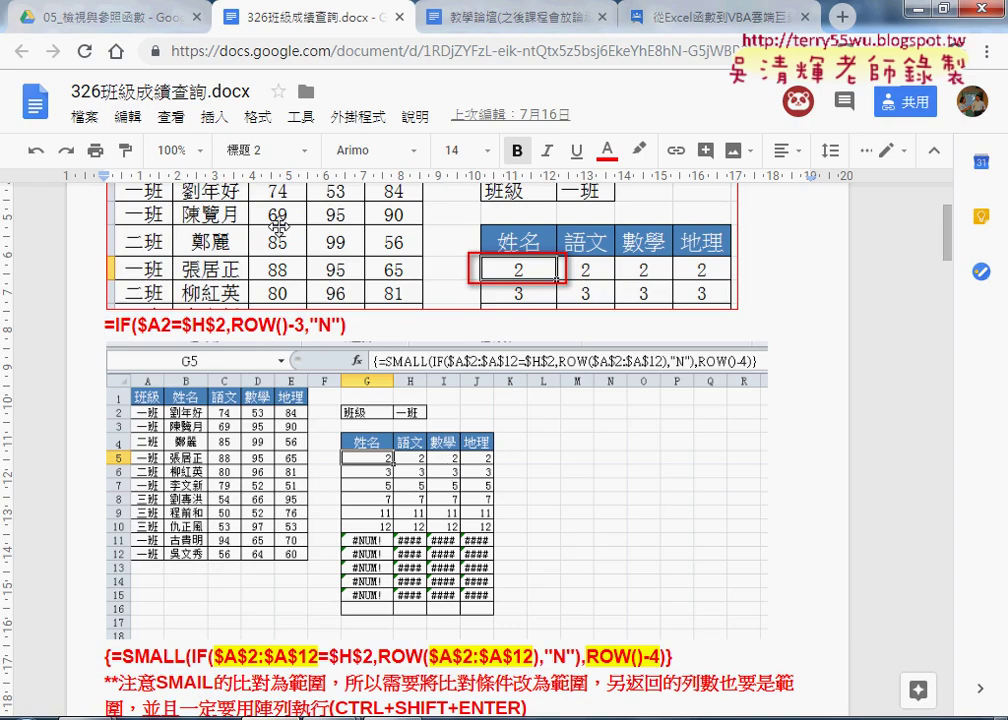
scroll(330, 270, "up", 2)
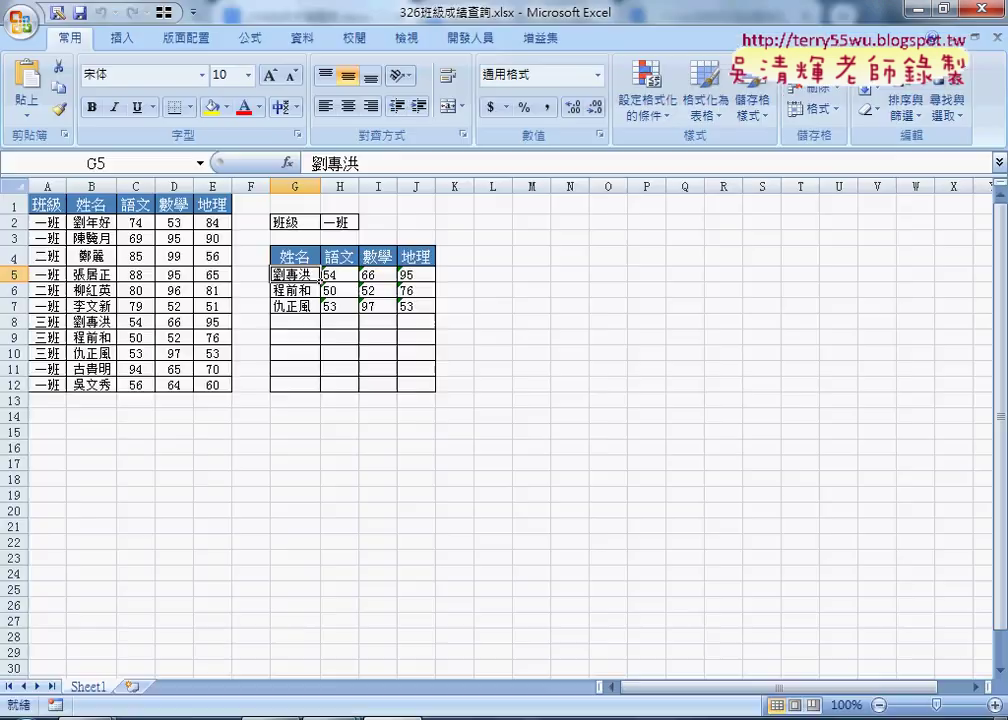
left_click(340, 222)
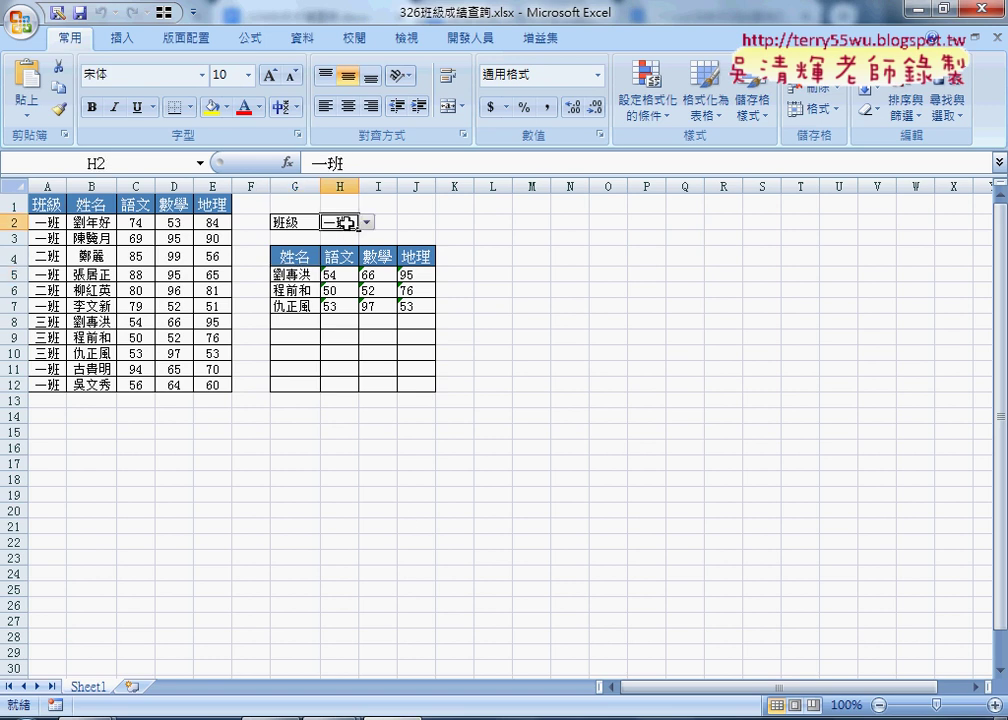
left_click_drag(47, 222, 47, 384)
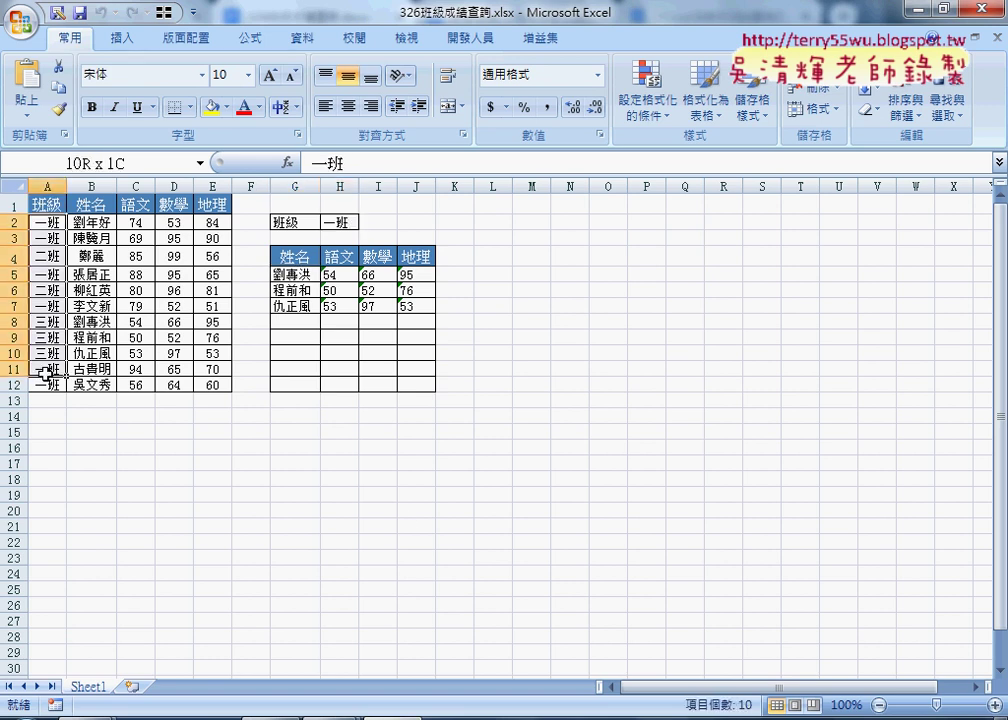
left_click(343, 222)
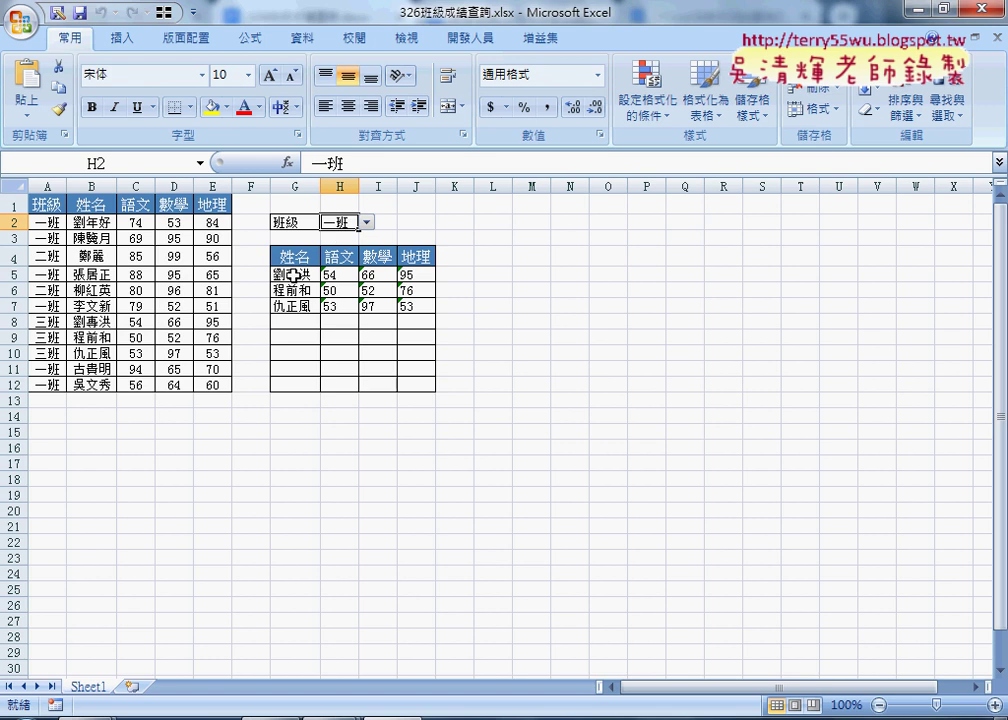
left_click_drag(76, 222, 212, 222)
left_click_drag(290, 274, 370, 274)
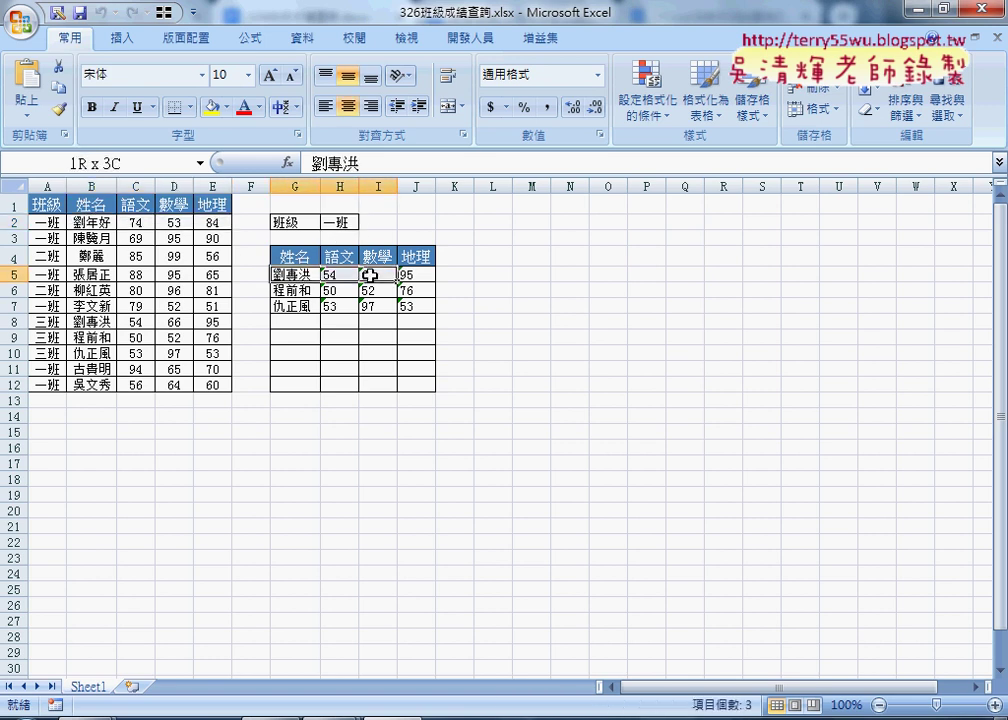
left_click_drag(290, 290, 400, 292)
left_click(340, 224)
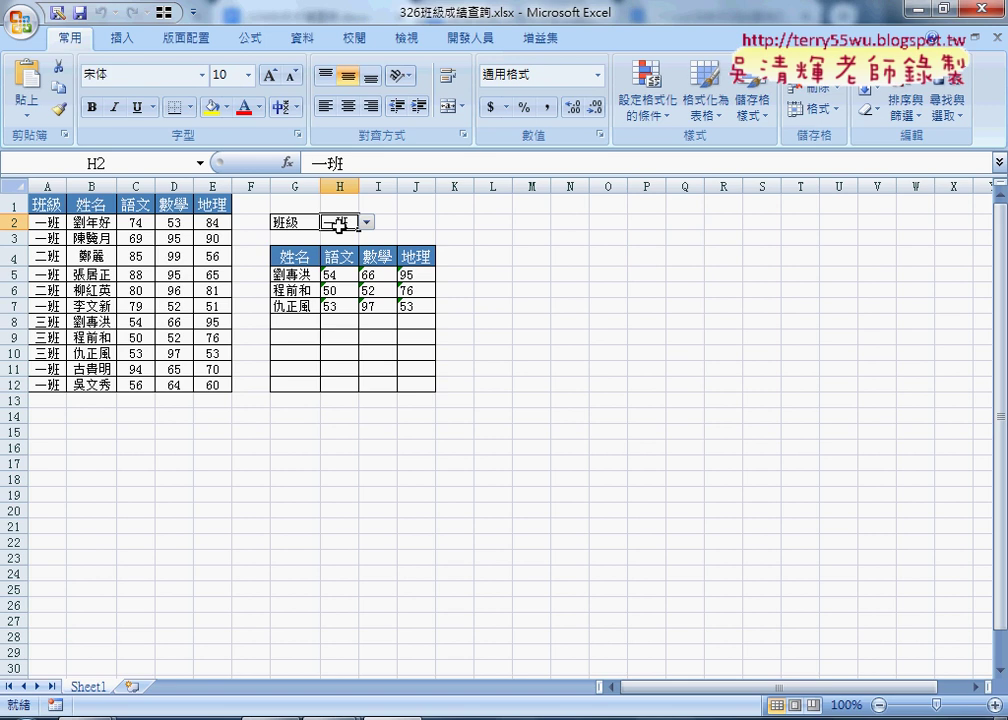
left_click_drag(45, 222, 45, 386)
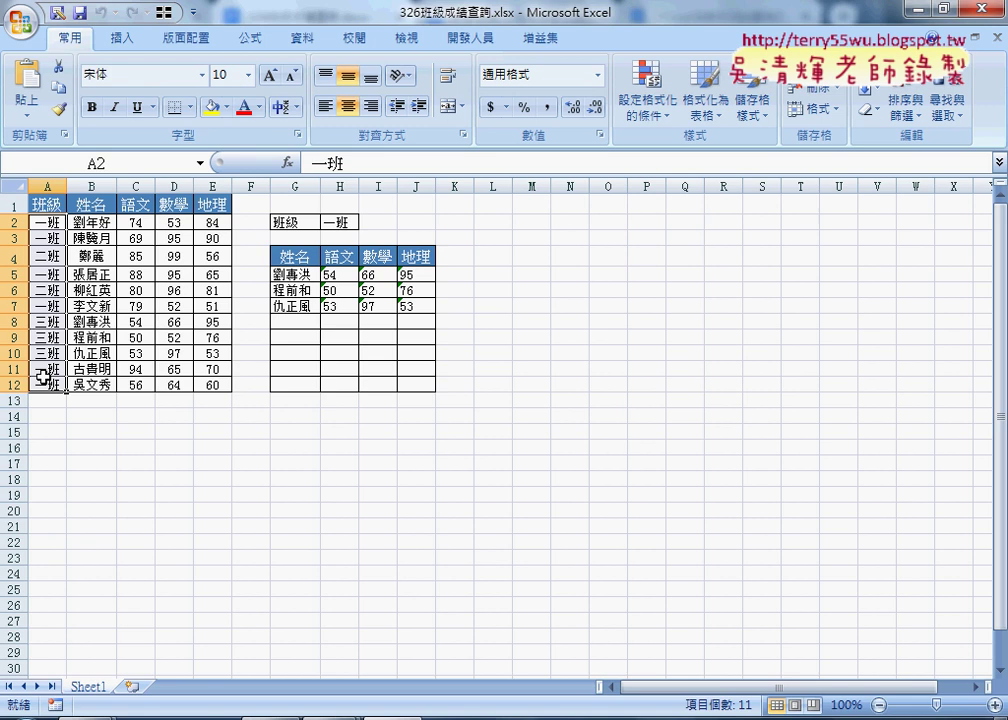
key("alt+Tab")
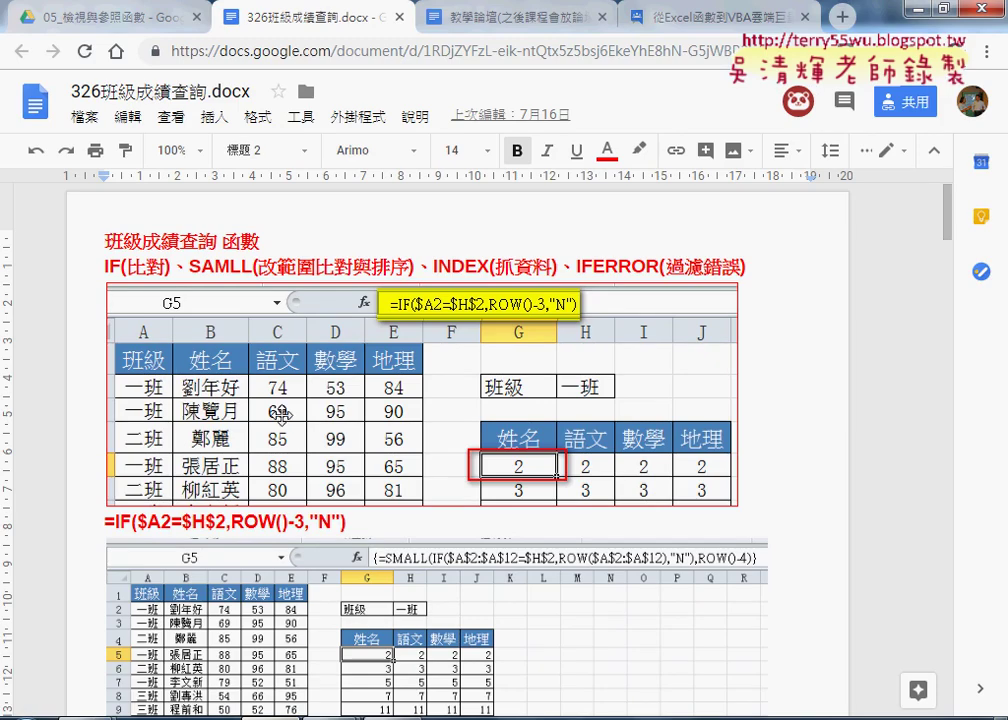
Step: Scroll to the SMALL formula and select the end of it
scroll(281, 417, "down", 2)
scroll(236, 277, "down", 3)
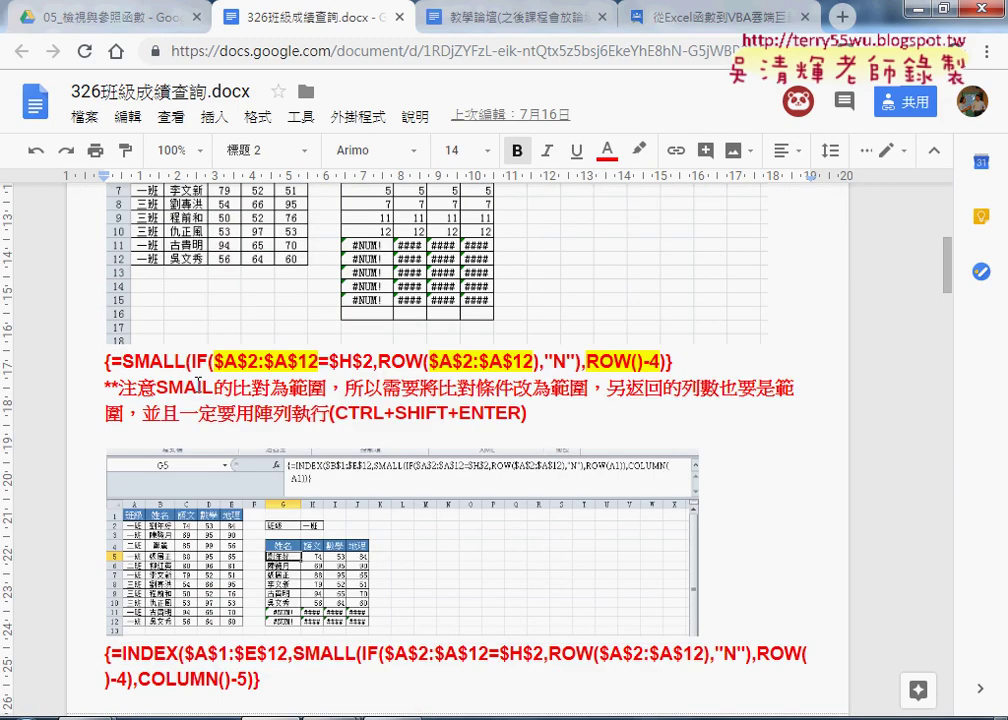
left_click(668, 361)
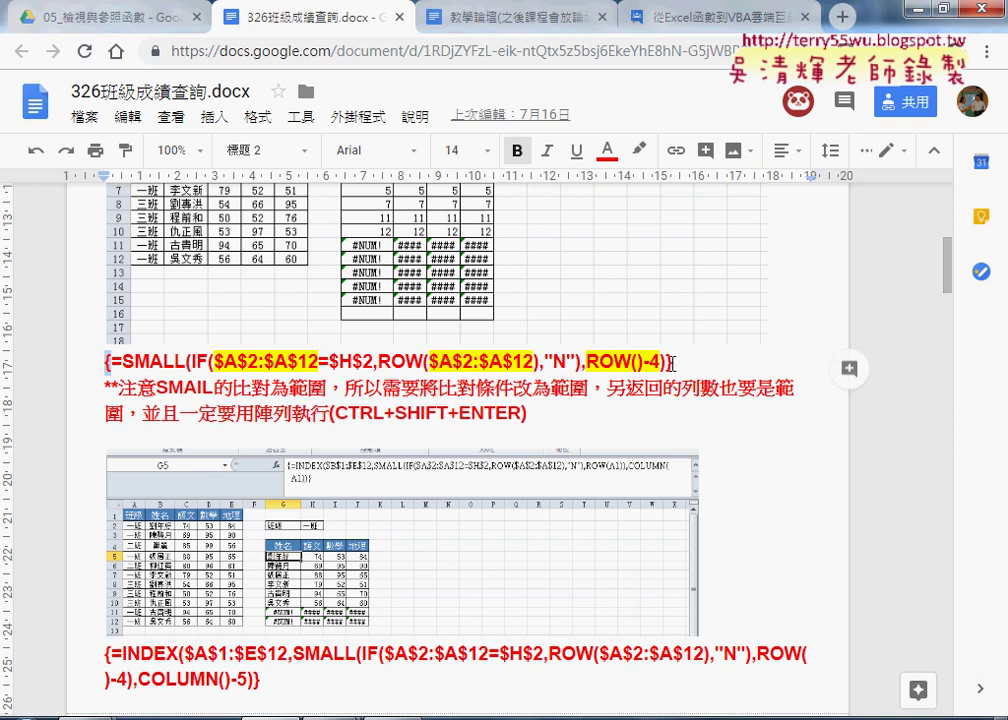
left_click_drag(668, 361, 684, 361)
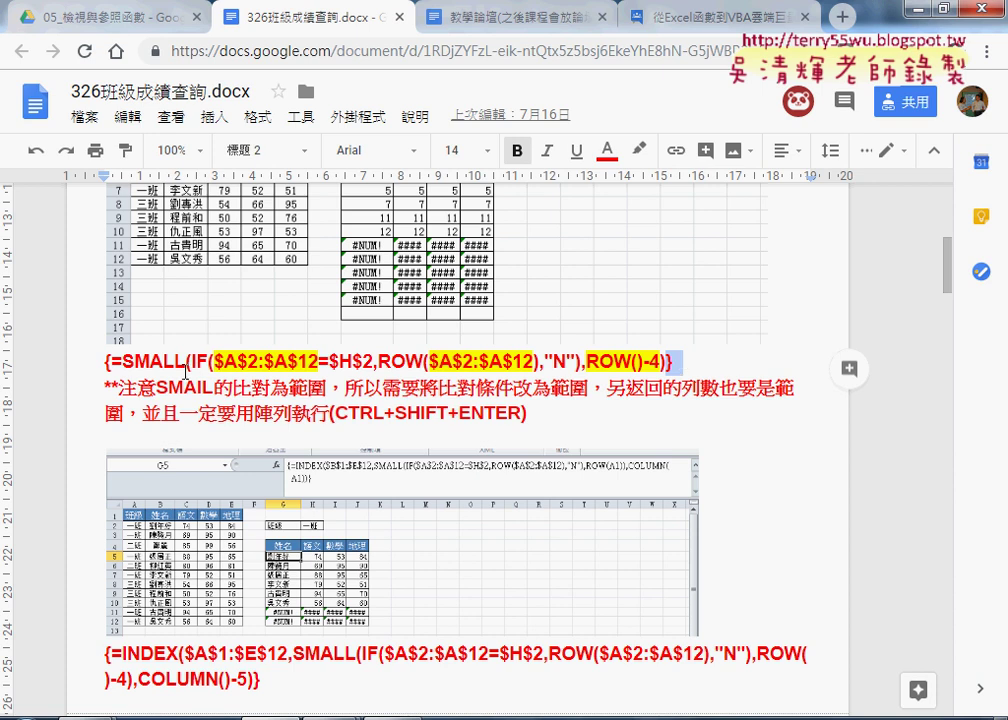
Step: Read through the INDEX, INDIRECT and VBA sections and select the two-line red IFERROR formula
scroll(398, 394, "down", 2)
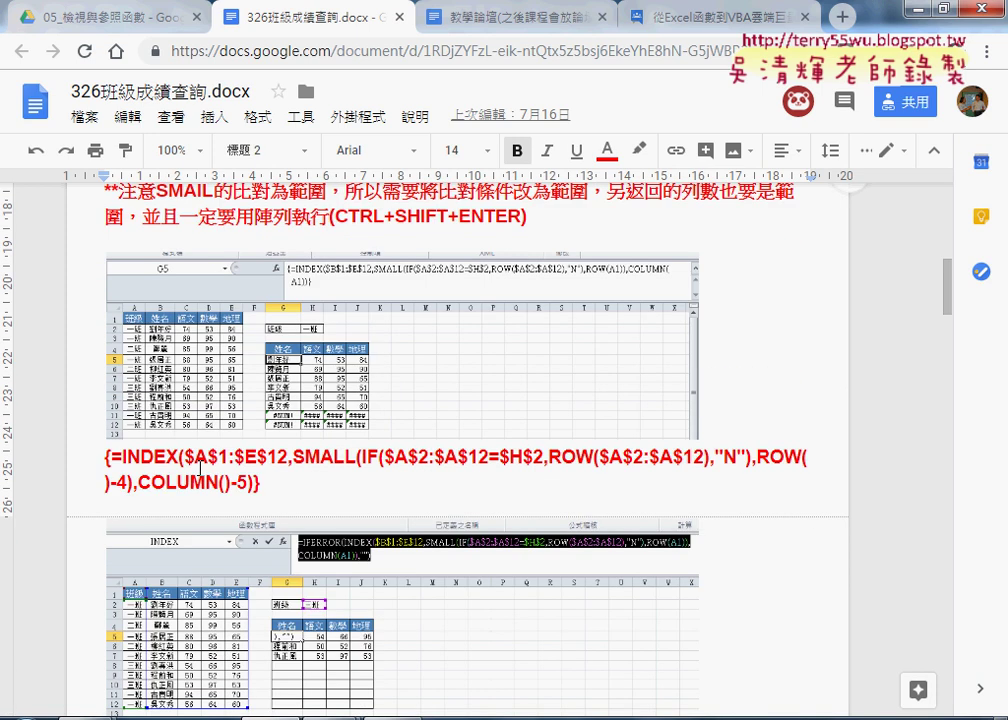
scroll(215, 453, "down", 2)
scroll(250, 448, "down", 2)
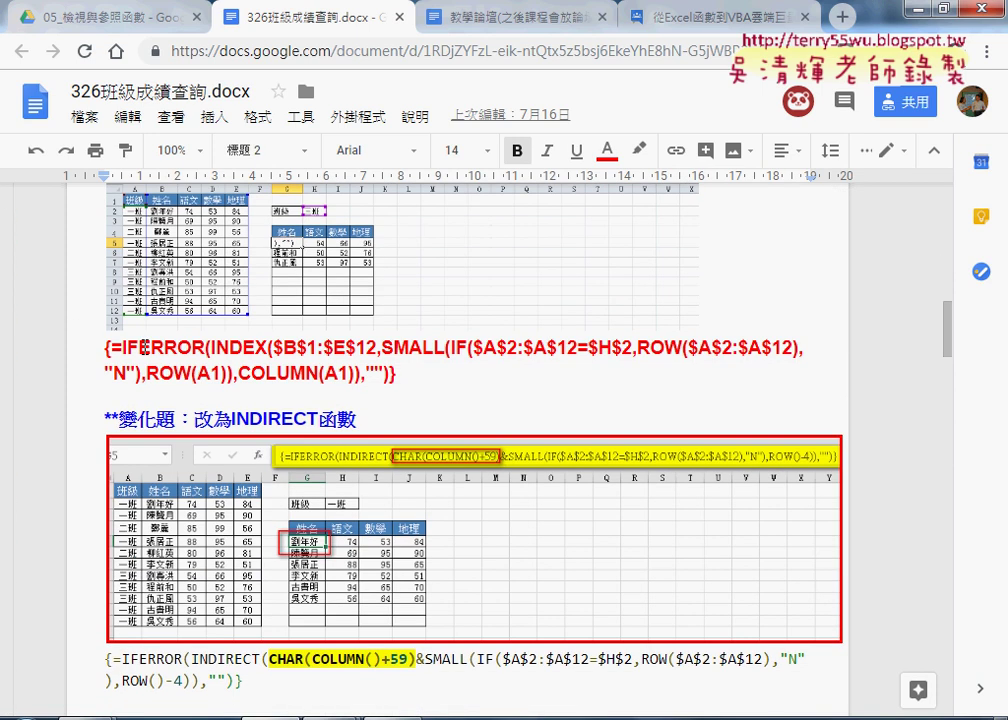
scroll(247, 424, "down", 1)
scroll(240, 420, "down", 3)
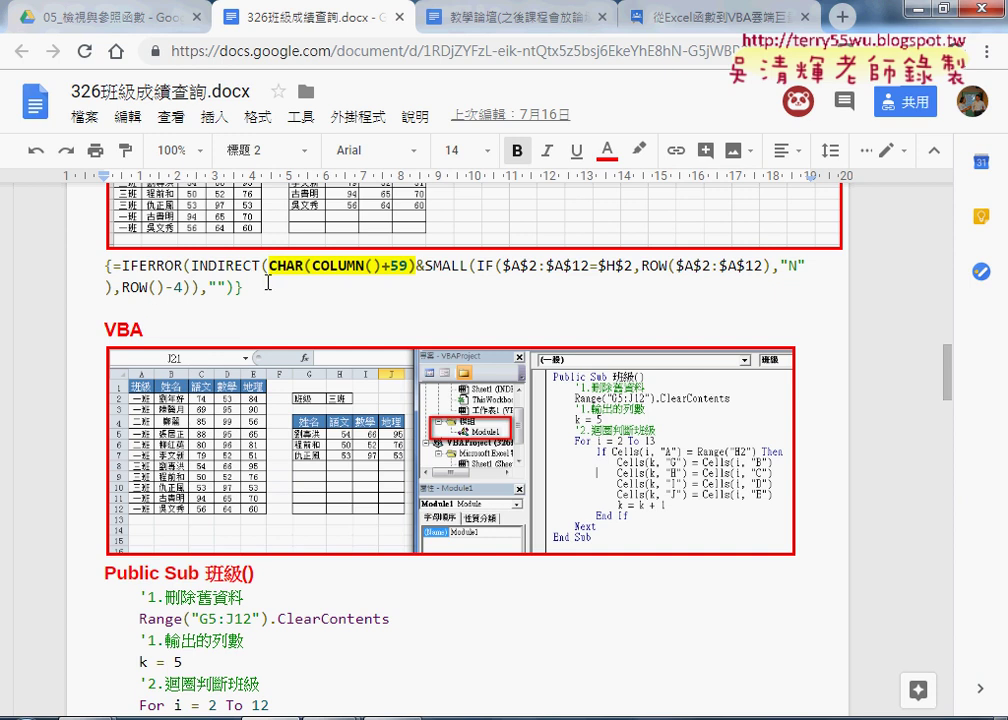
scroll(270, 285, "up", 4)
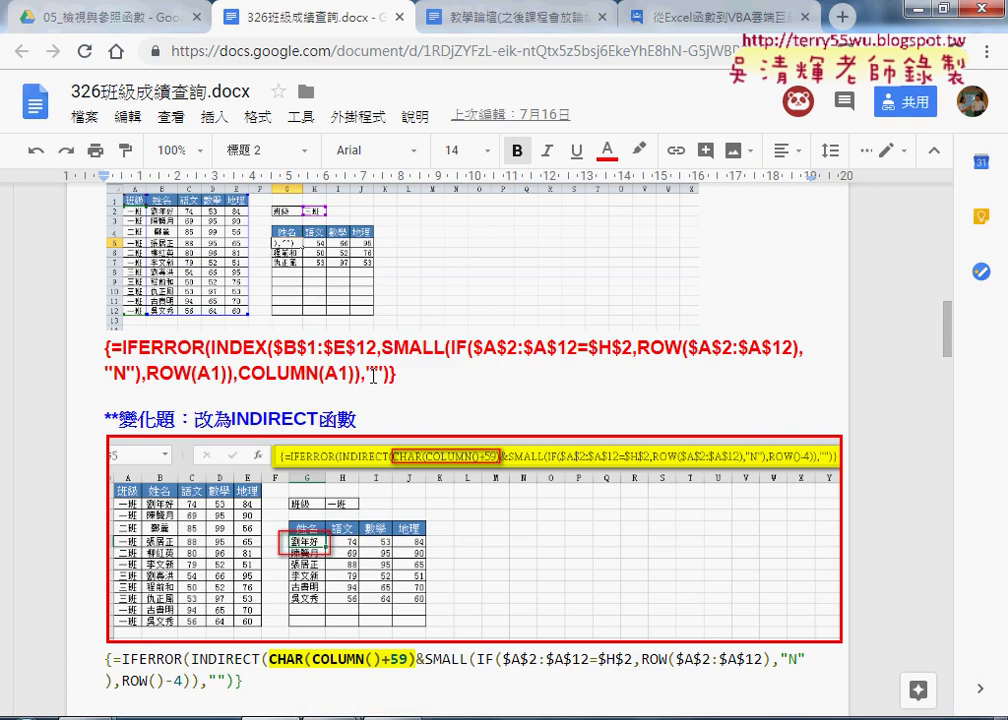
left_click_drag(396, 375, 103, 352)
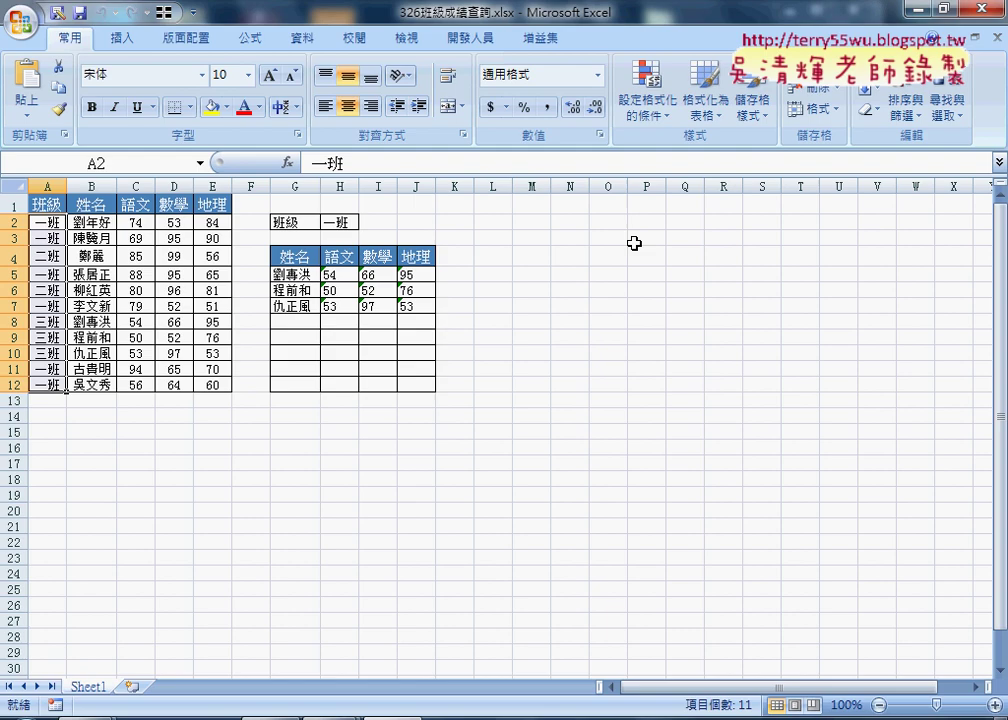
Step: Highlight H2, rows 2 and 12, column A and cell A2 holding 一班
left_click(340, 222)
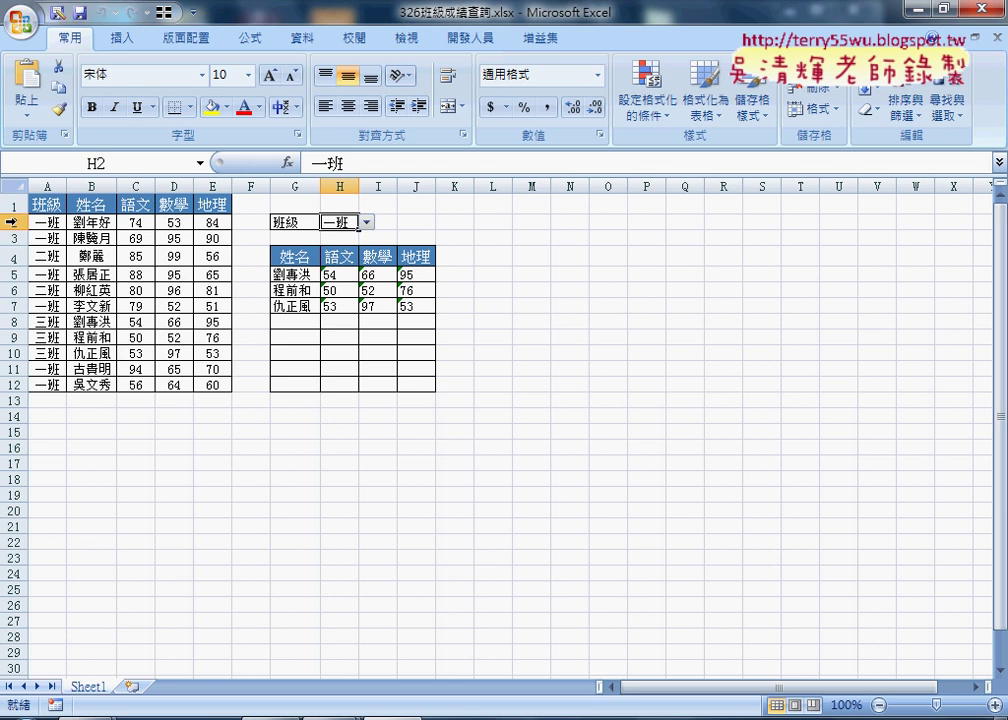
left_click(10, 222)
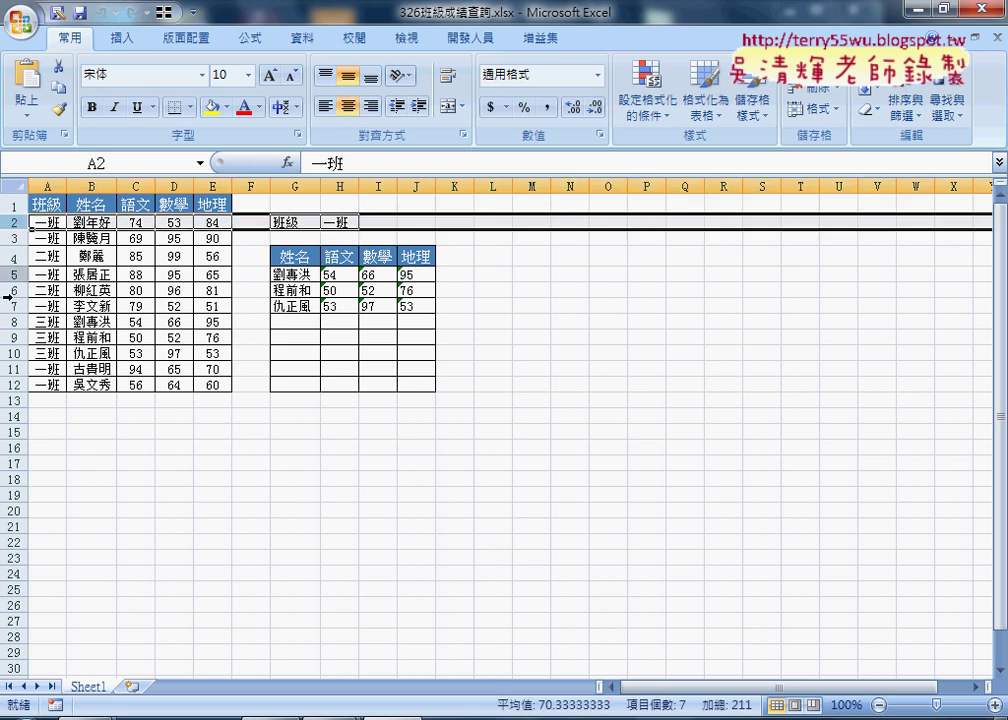
left_click(10, 385)
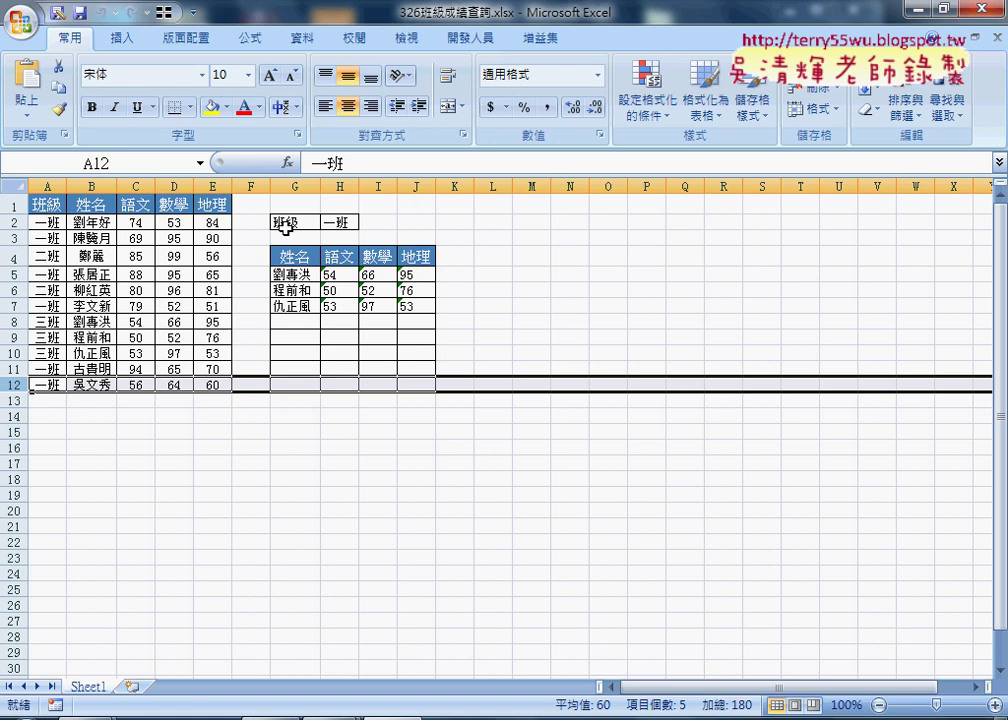
left_click(46, 186)
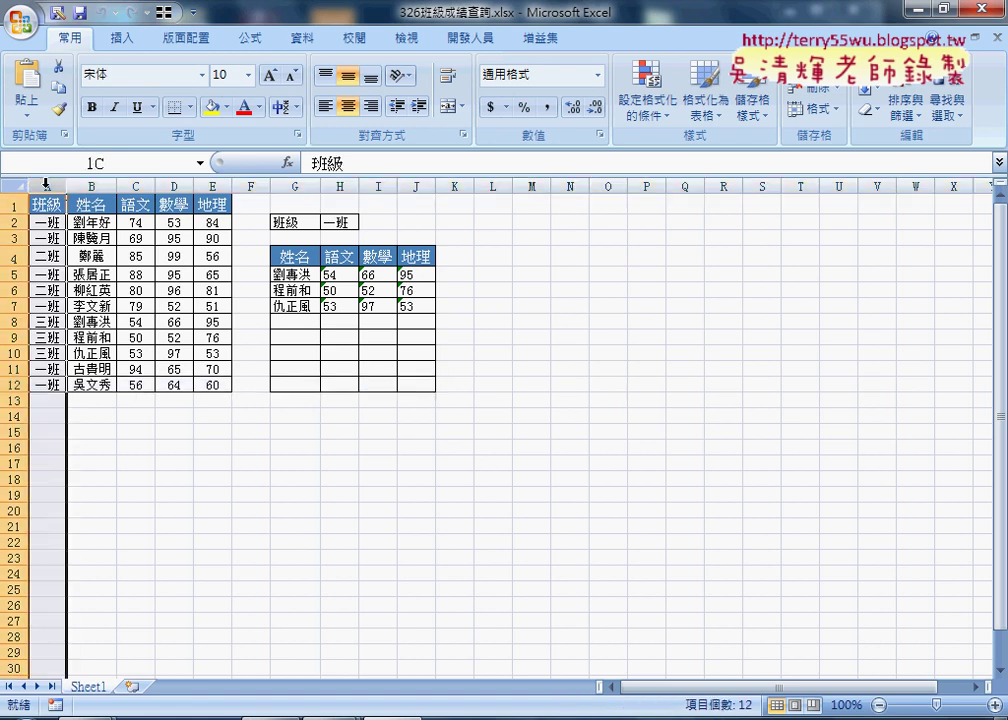
left_click(47, 222)
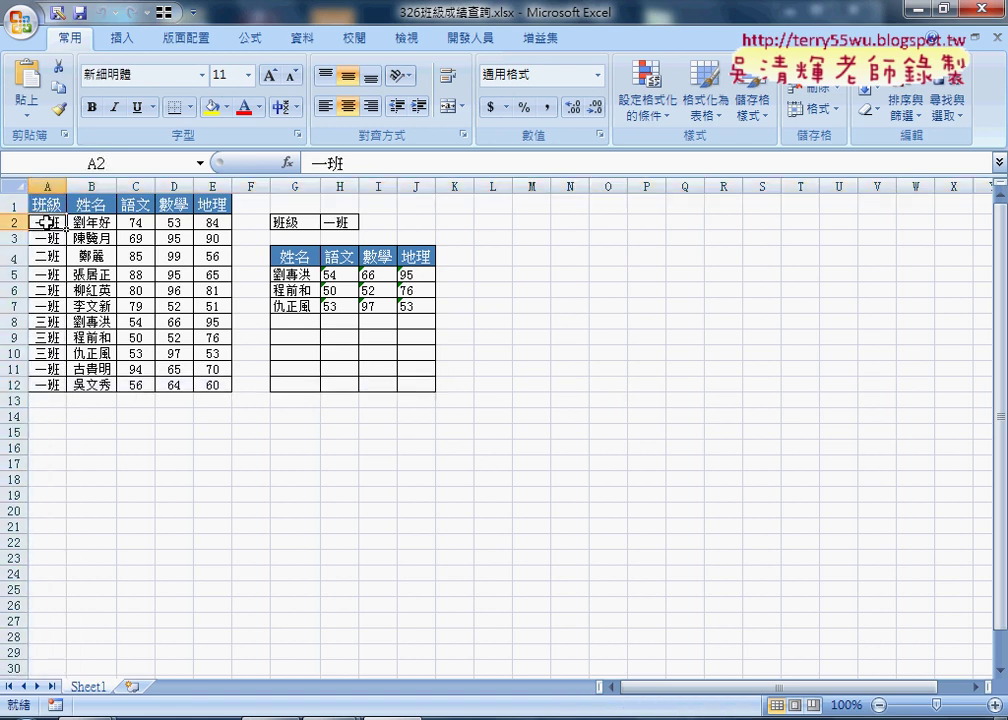
left_click(343, 223)
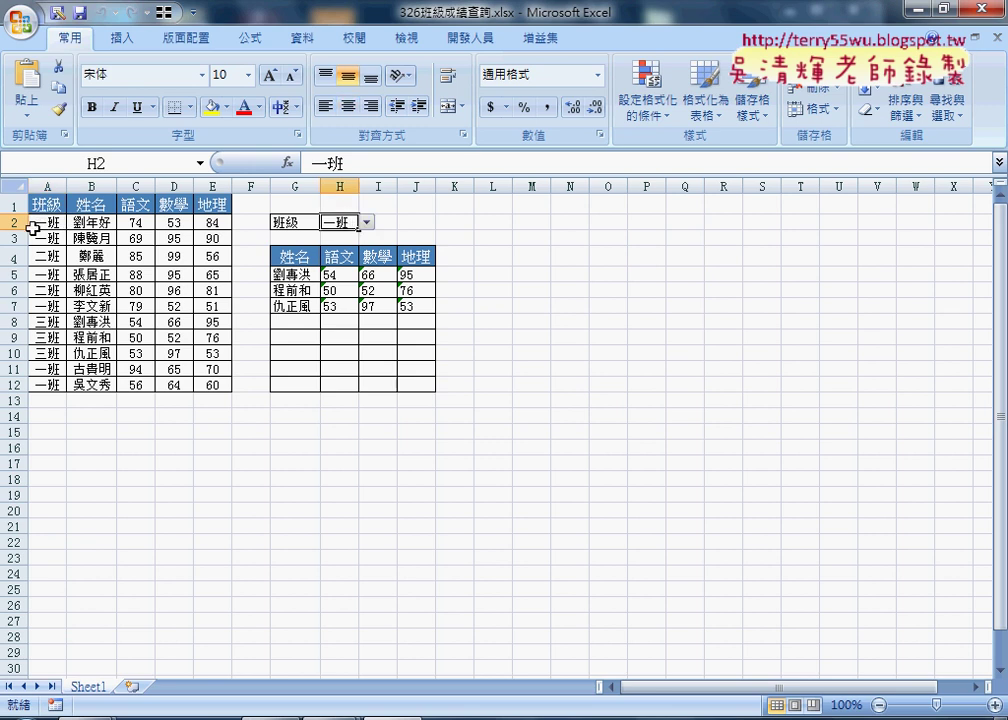
Step: Highlight record B2:E2 and result rows G5:J5, G6:J6, G7:J7, then show the 開發人員 tab
left_click(90, 223)
left_click_drag(90, 223, 205, 225)
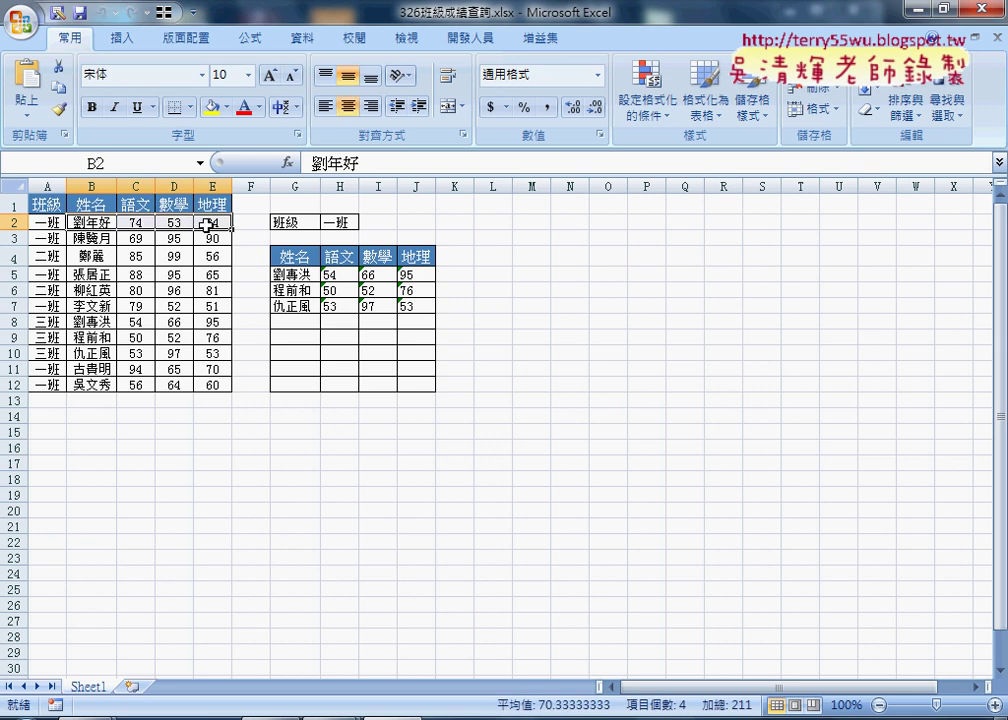
left_click_drag(288, 272, 415, 268)
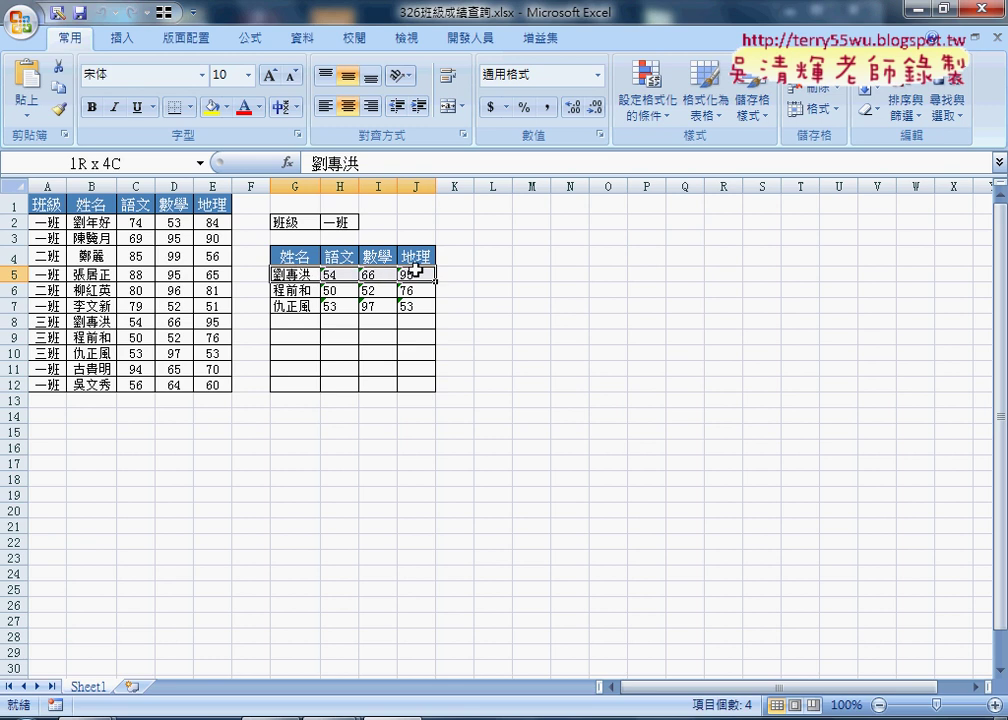
left_click_drag(288, 274, 415, 272)
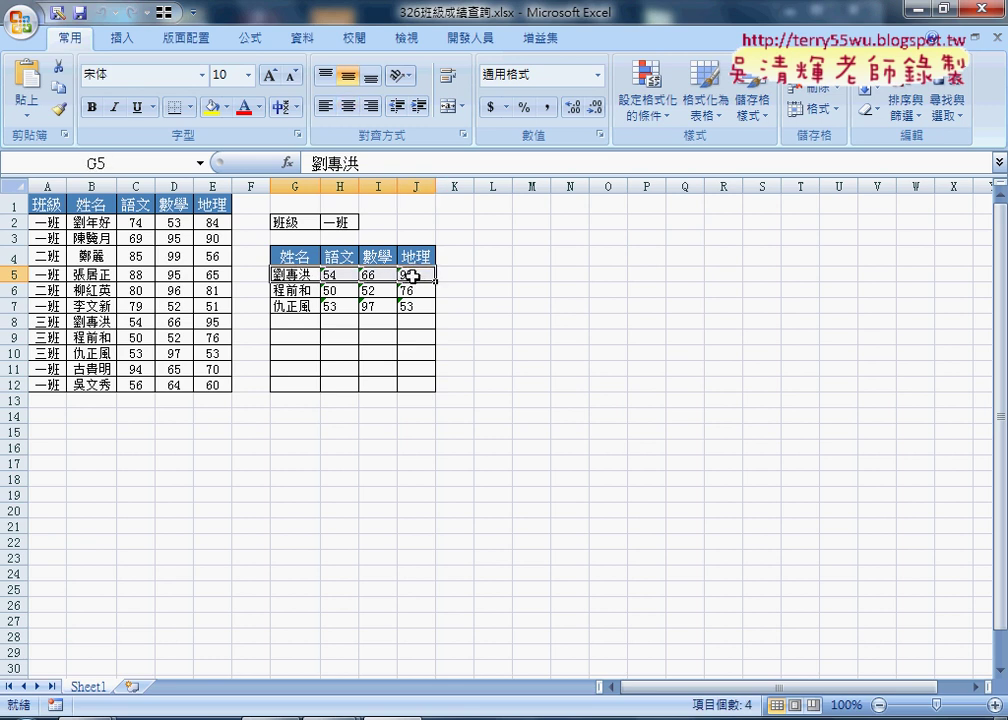
left_click_drag(288, 290, 410, 290)
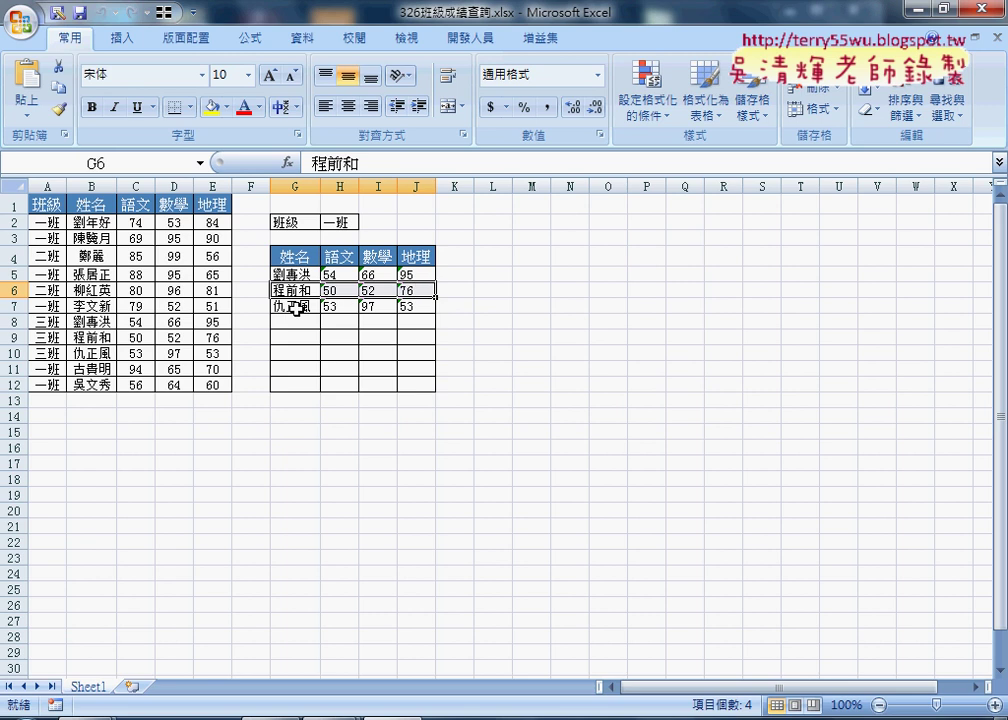
left_click_drag(290, 307, 413, 309)
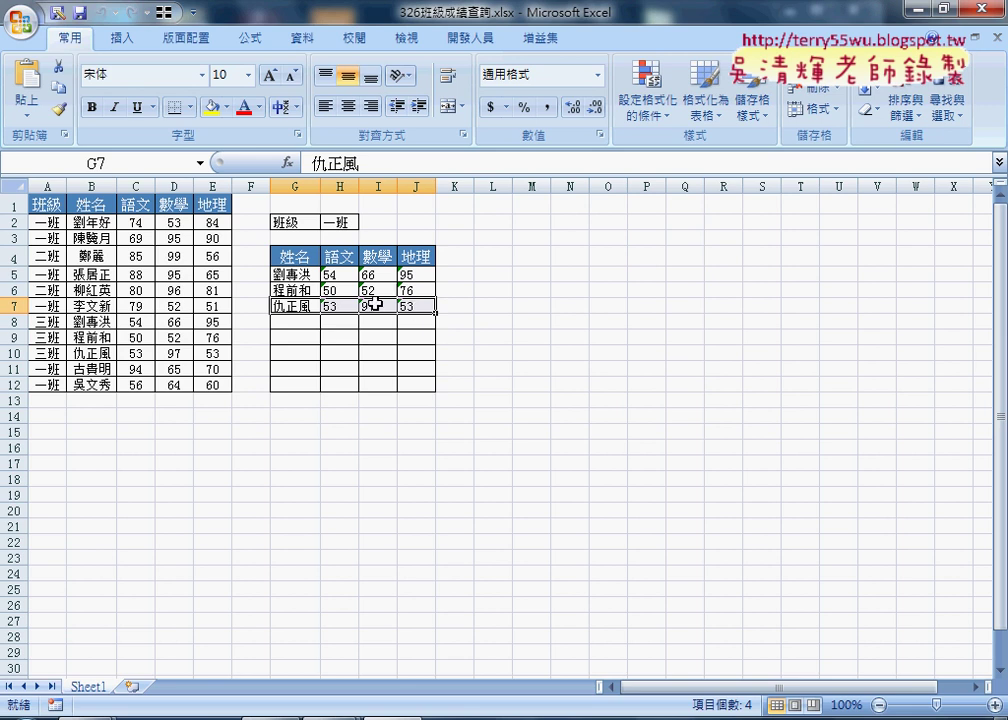
left_click(471, 38)
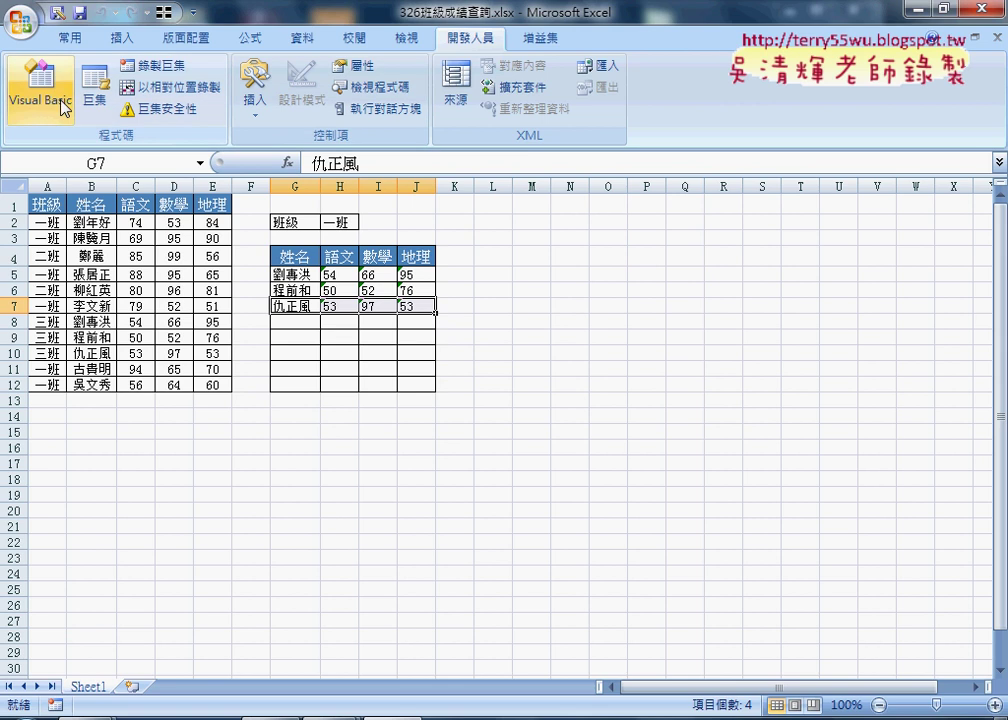
Step: Open the Visual Basic editor and insert a new module (Module1) under Sheet1's project
left_click(33, 100)
left_click_drag(265, 52, 387, 64)
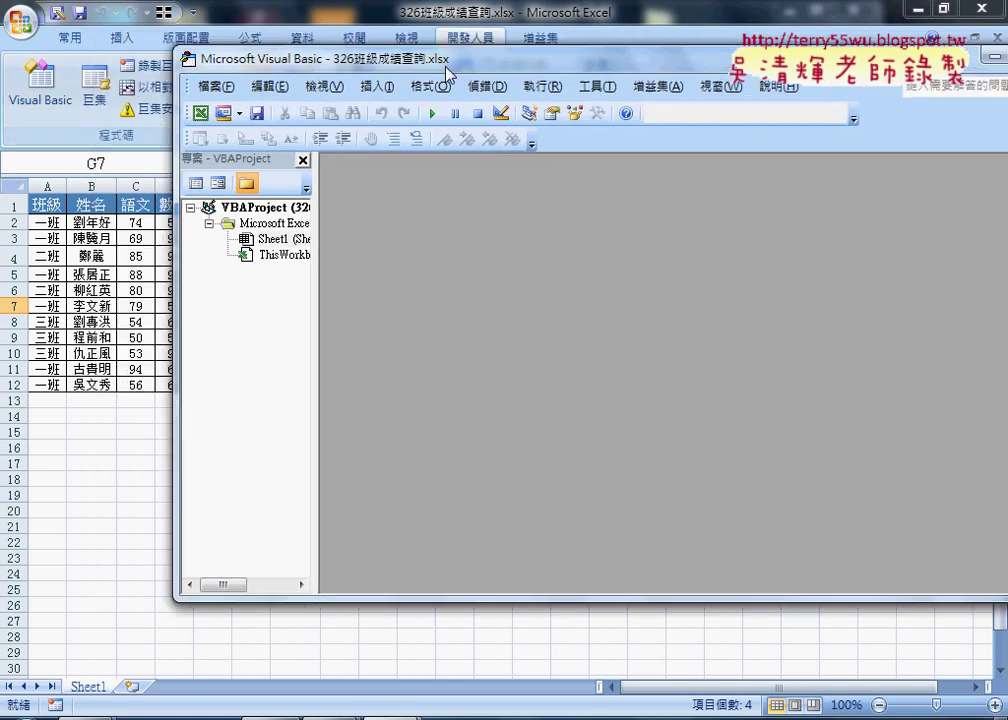
right_click(335, 244)
mouse_move(407, 322)
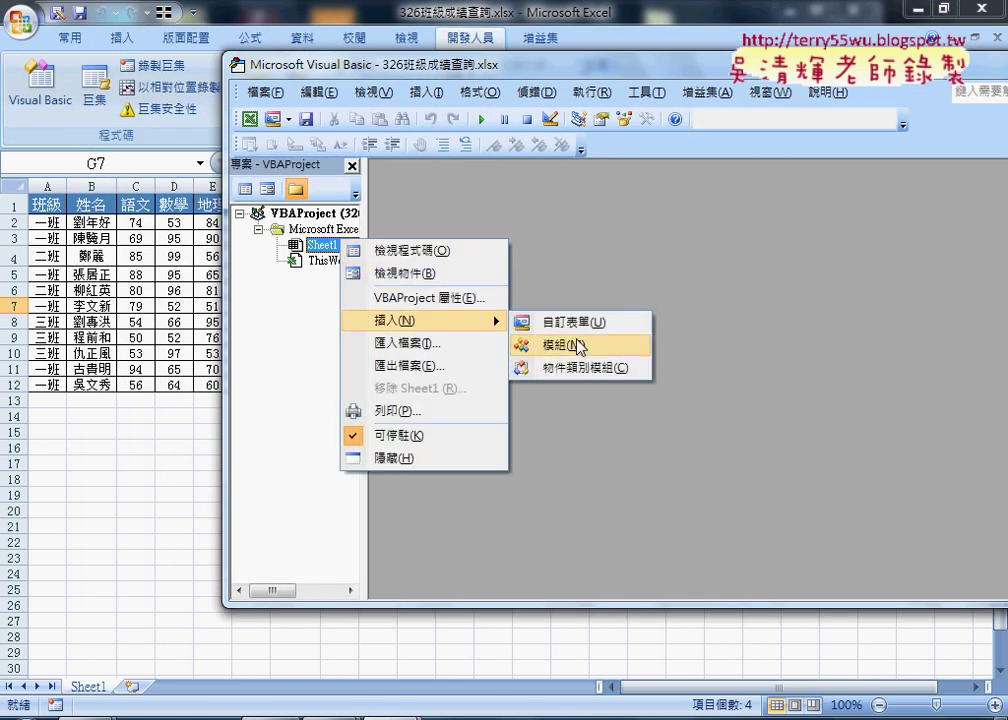
left_click(565, 343)
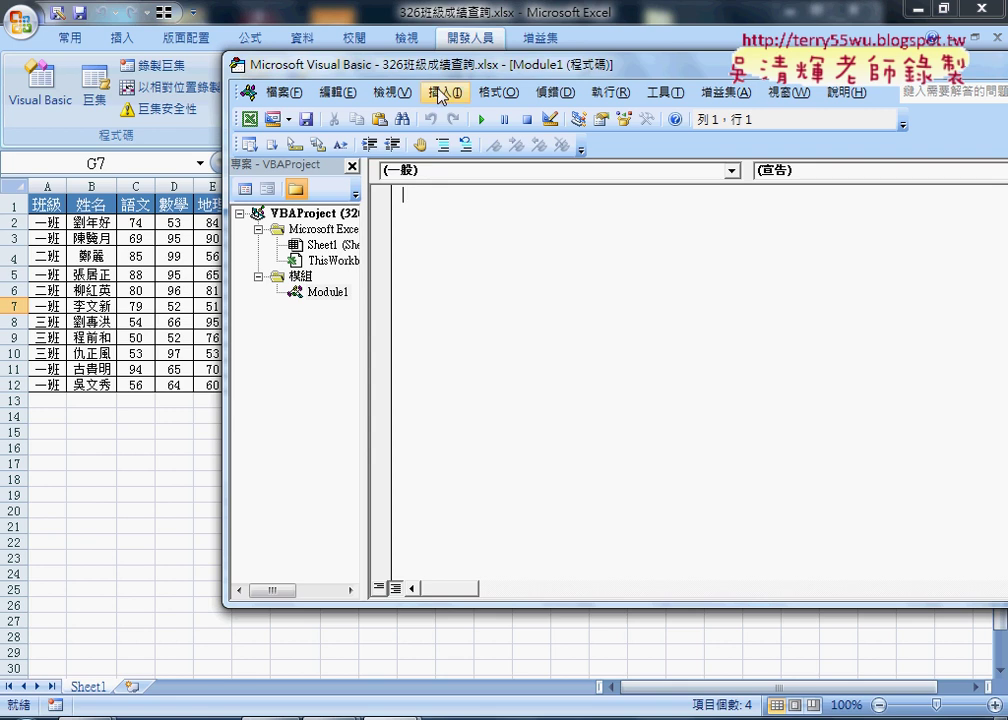
Step: Start adding a new procedure, then cancel the procedure dialog
left_click(452, 92)
left_click(461, 114)
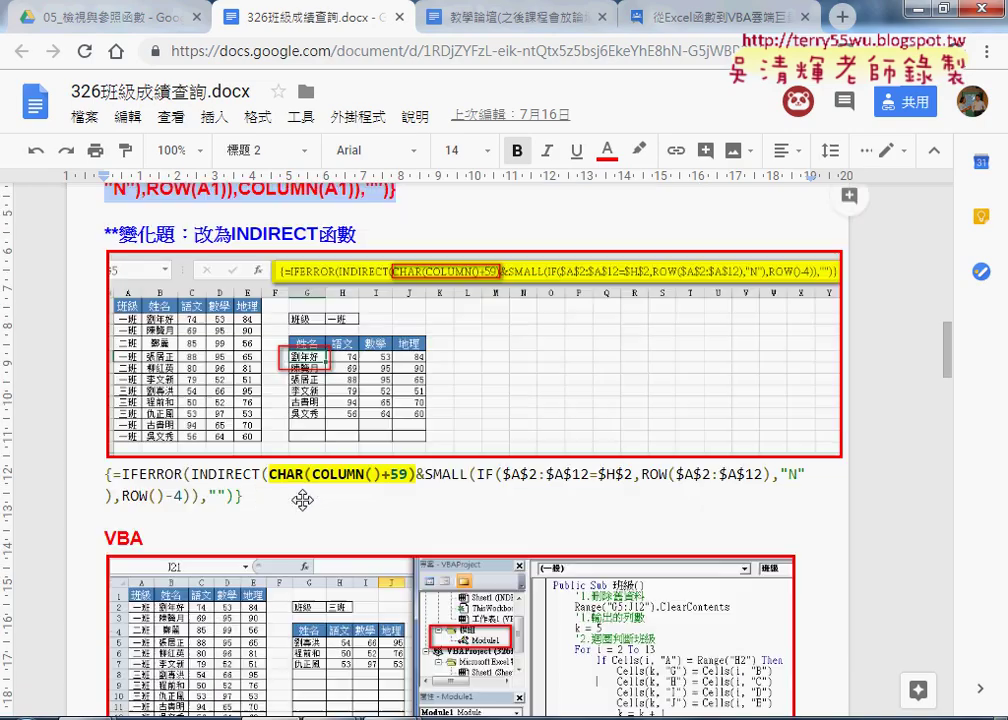
scroll(302, 500, "down", 2)
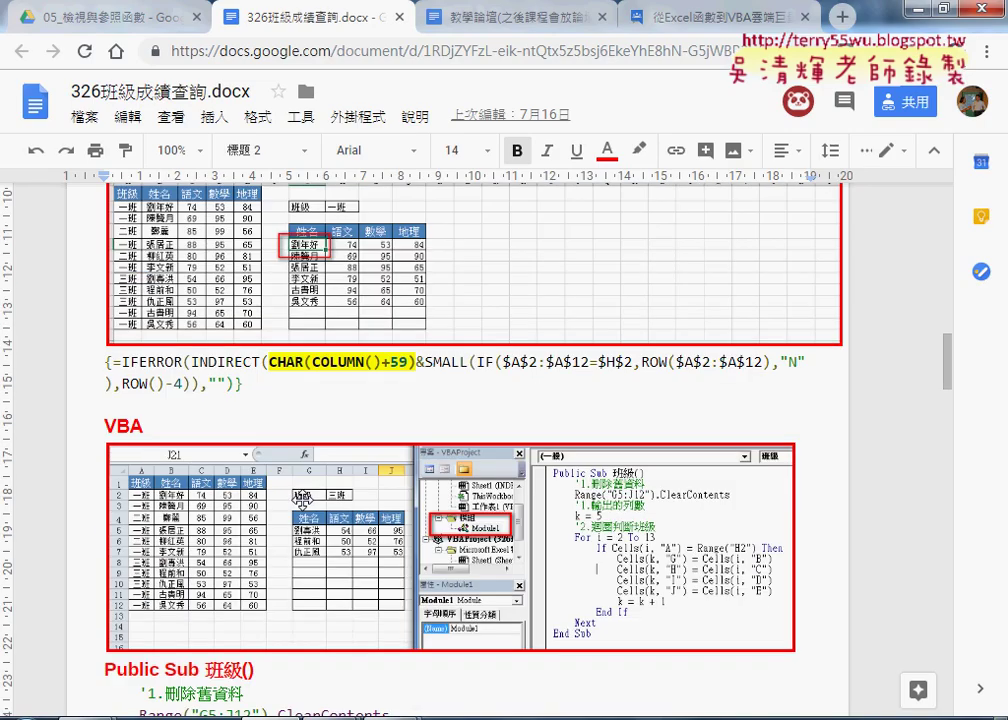
left_click_drag(250, 574, 205, 574)
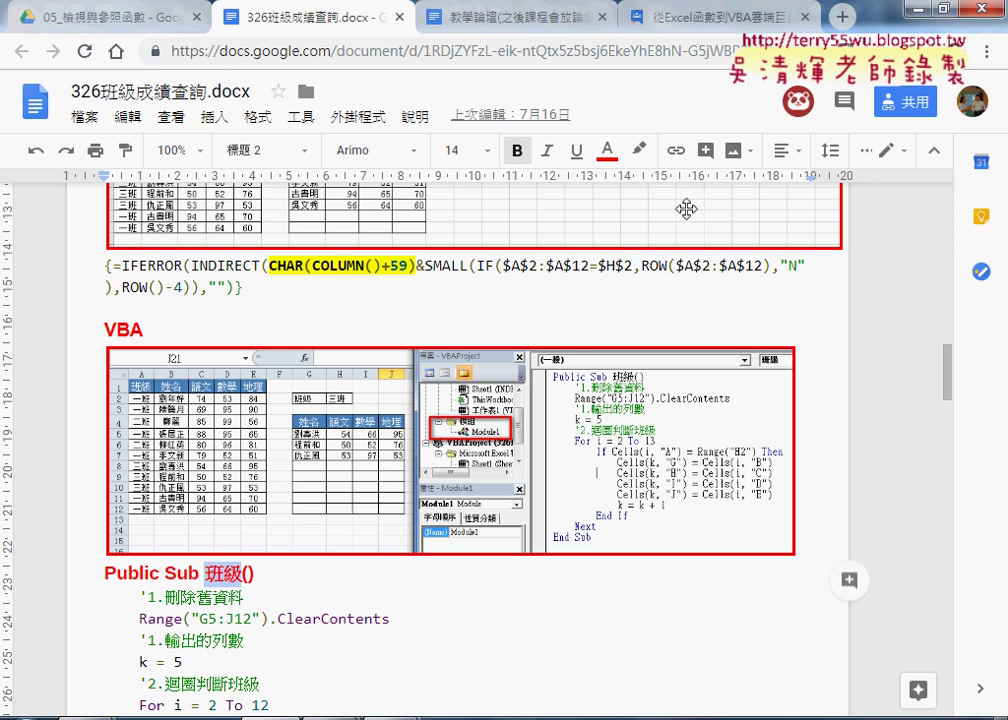
left_click(917, 12)
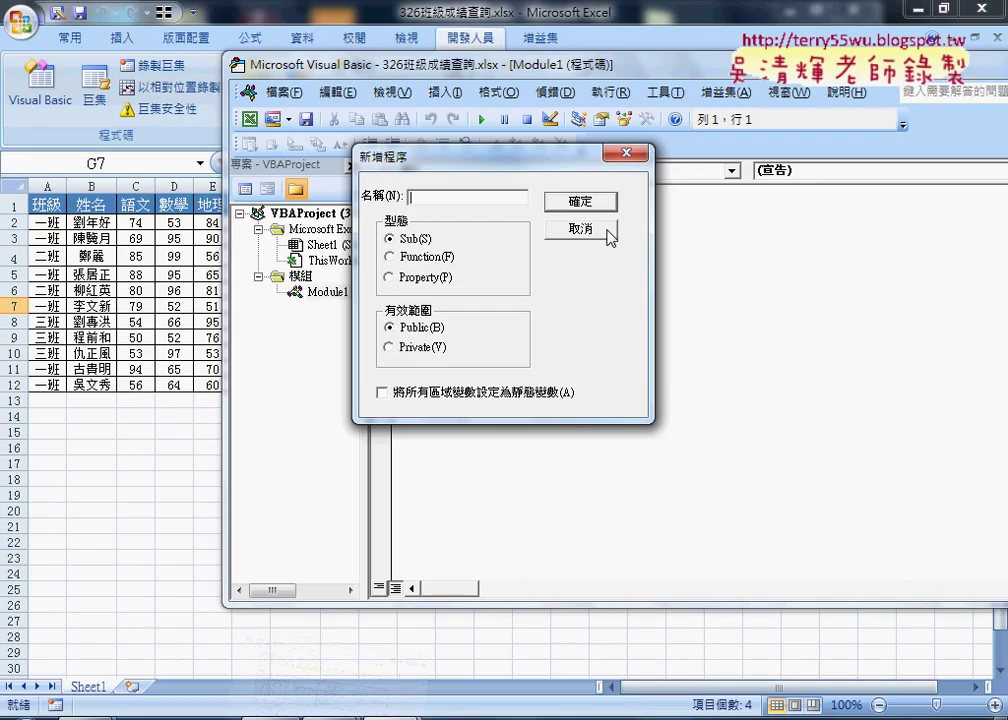
left_click(581, 229)
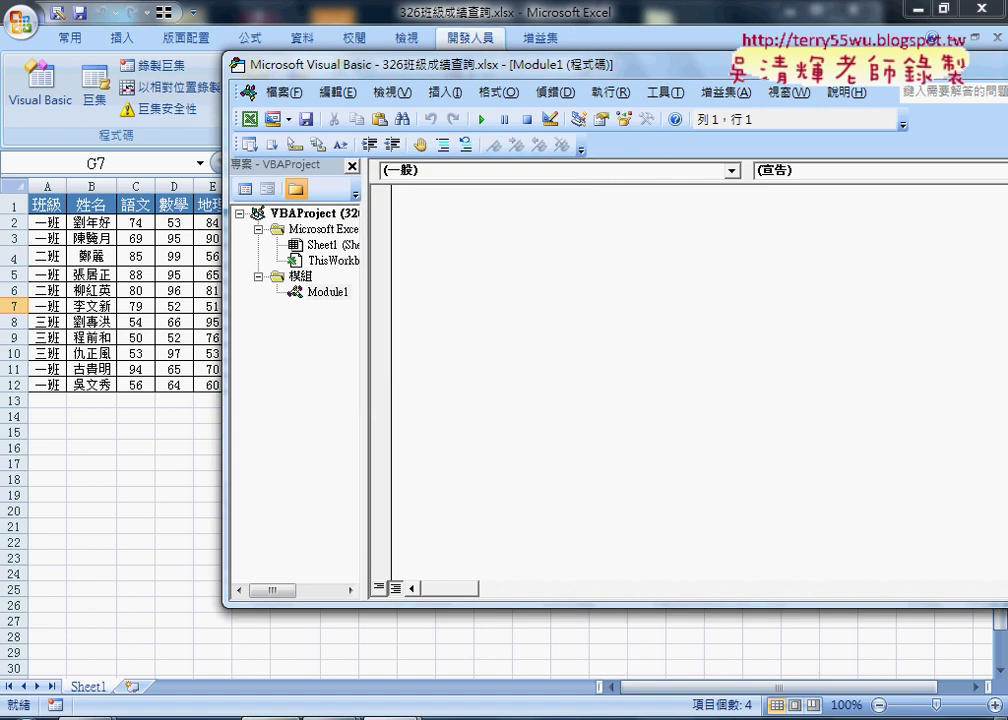
Step: Copy the 班級 macro code from the Google Docs notes and paste it into Module1
mouse_move(270, 718)
left_click(286, 625)
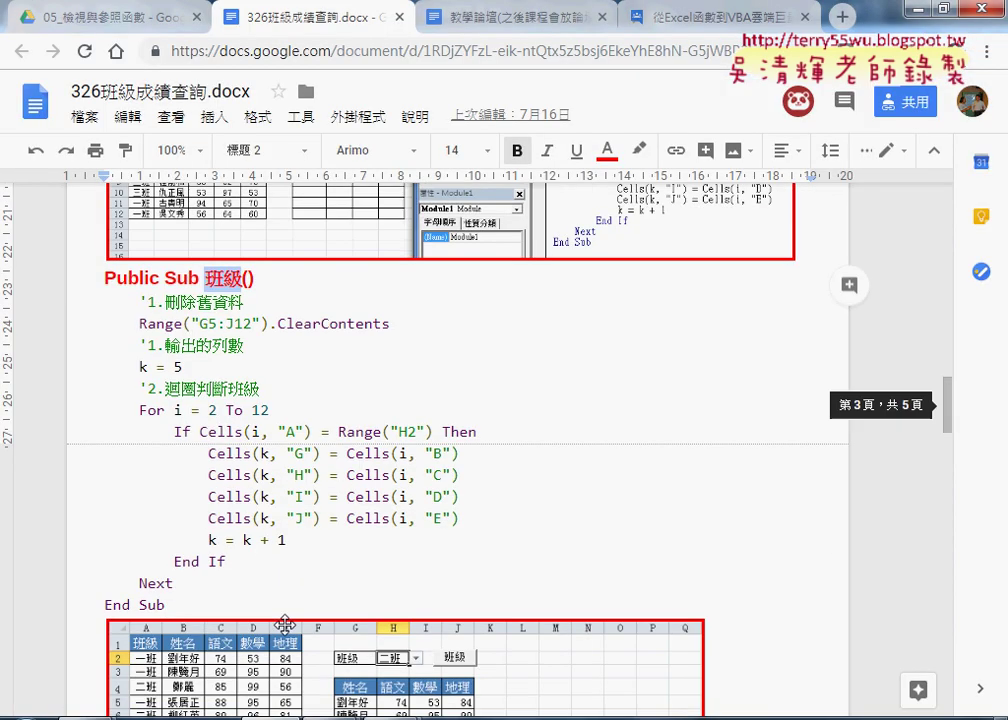
left_click_drag(152, 549, 100, 272)
key("ctrl+c")
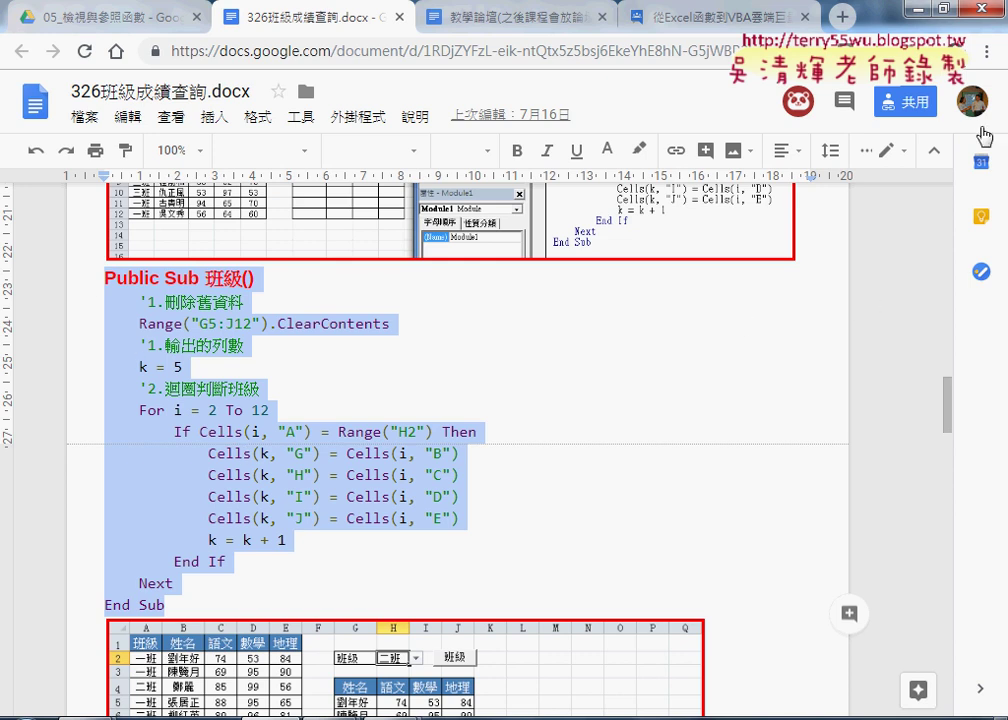
key("alt+Tab")
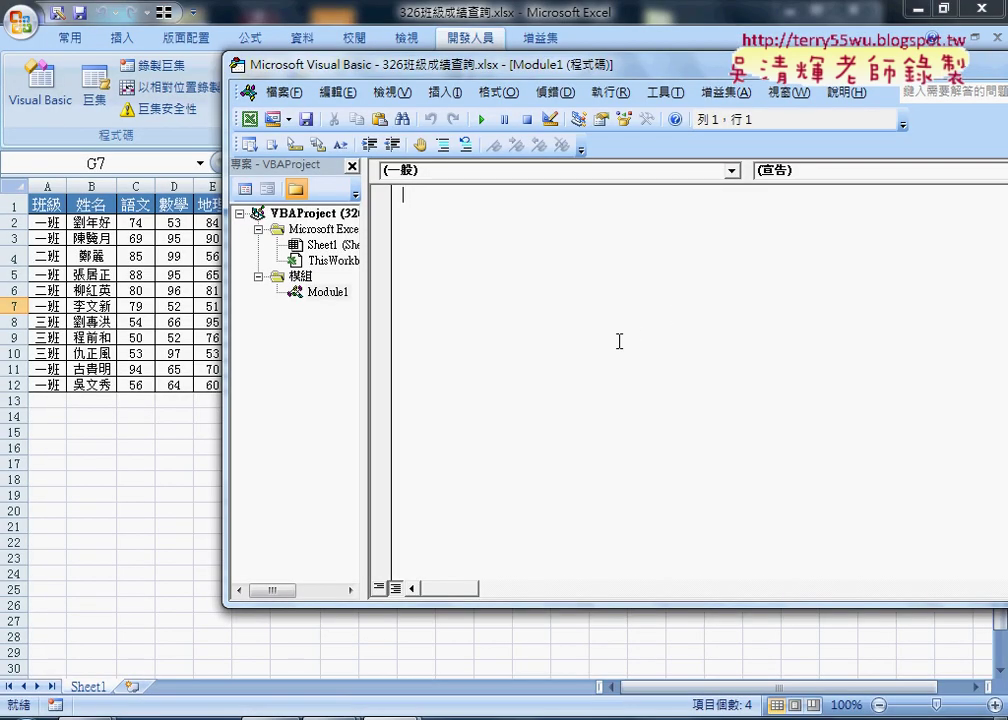
key("ctrl+v")
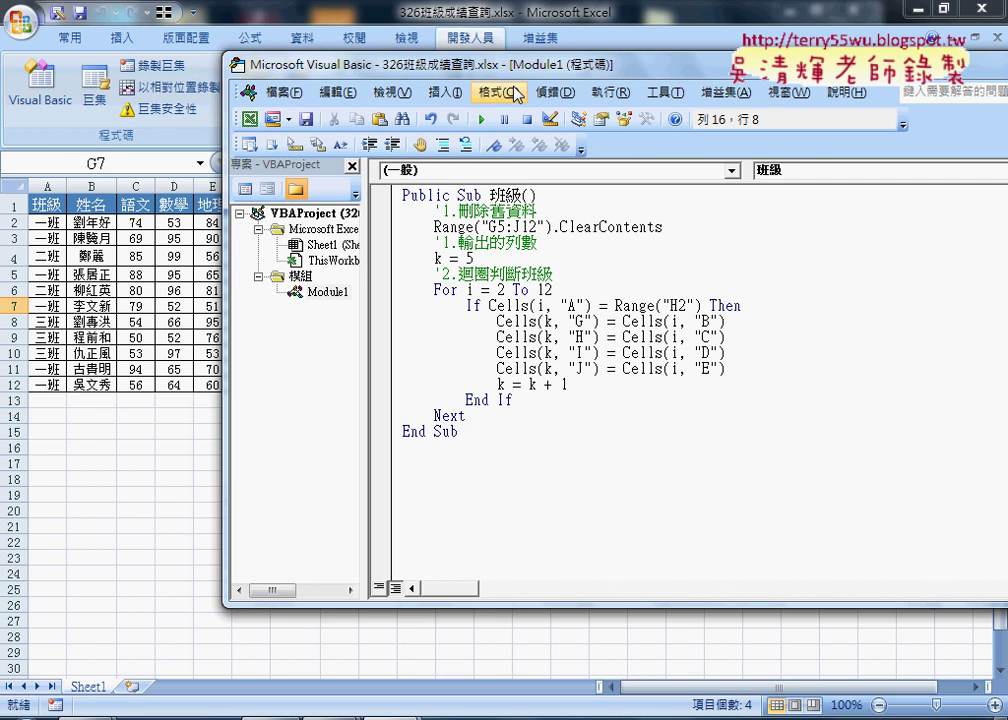
left_click_drag(353, 64, 558, 86)
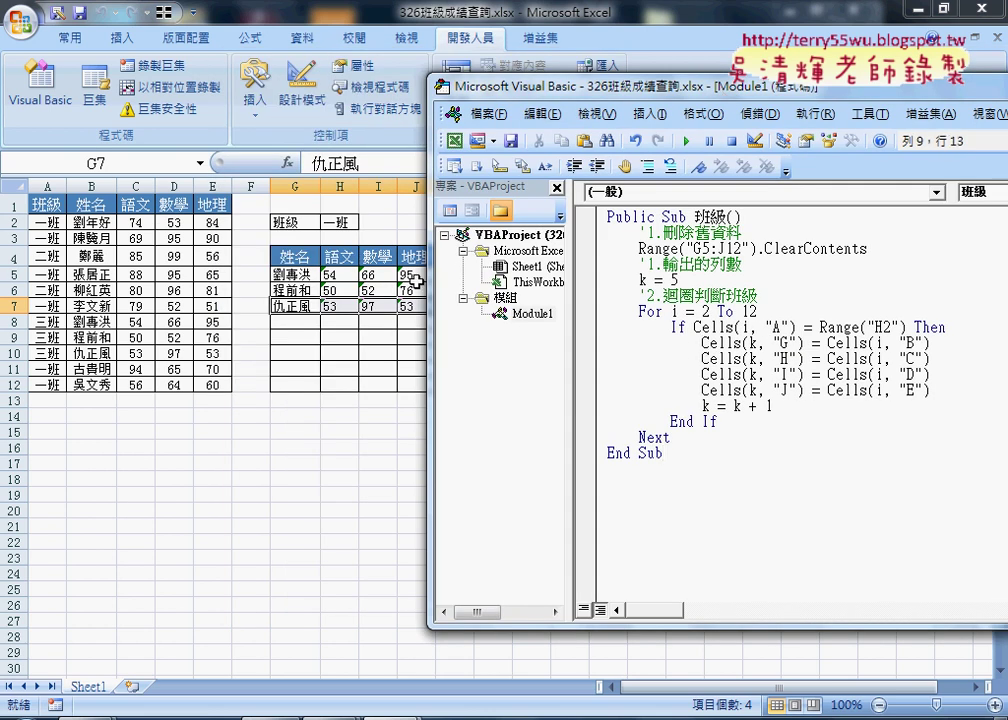
left_click(378, 222)
left_click(255, 95)
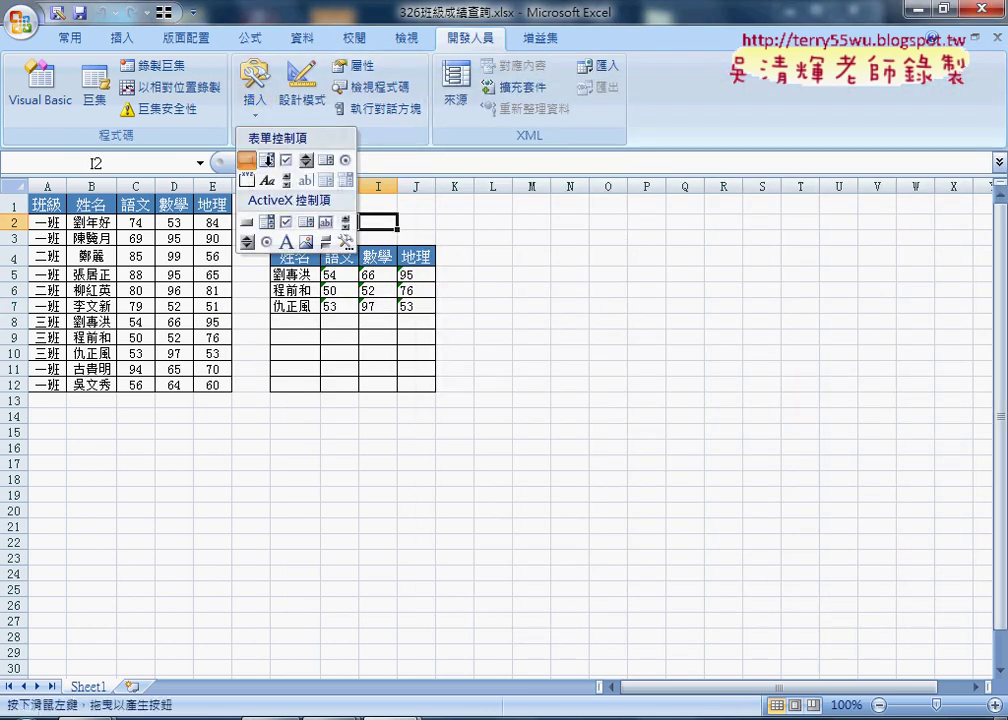
Step: Draw a form button over J2:L3 and assign it the 班級 macro
left_click(246, 160)
left_click_drag(400, 212, 509, 241)
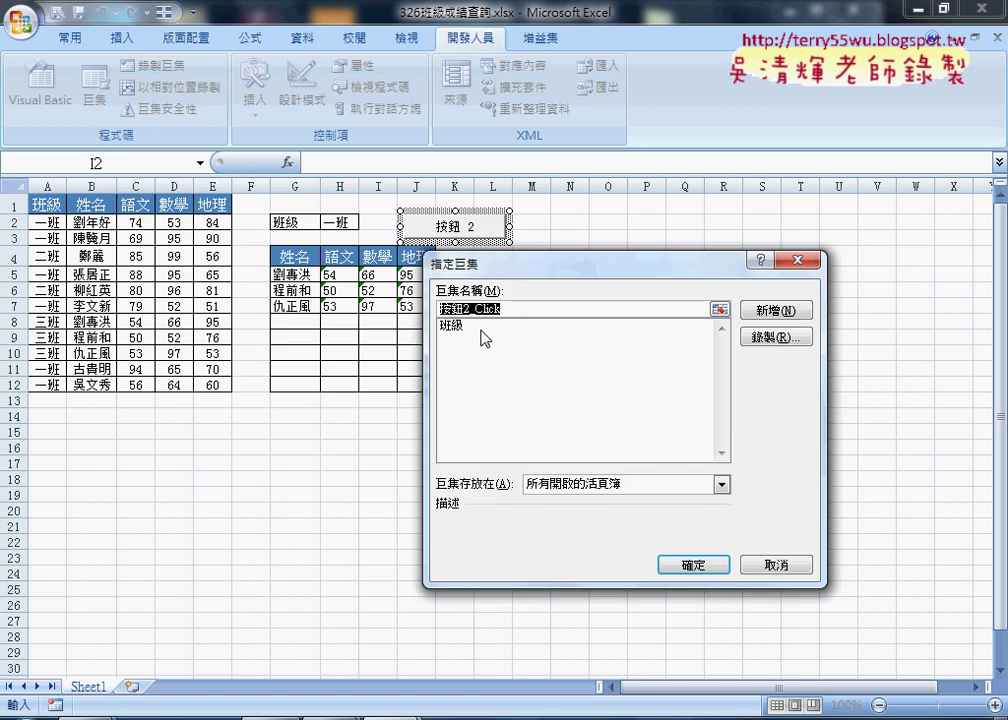
left_click(470, 326)
right_click(520, 312)
left_click(552, 360)
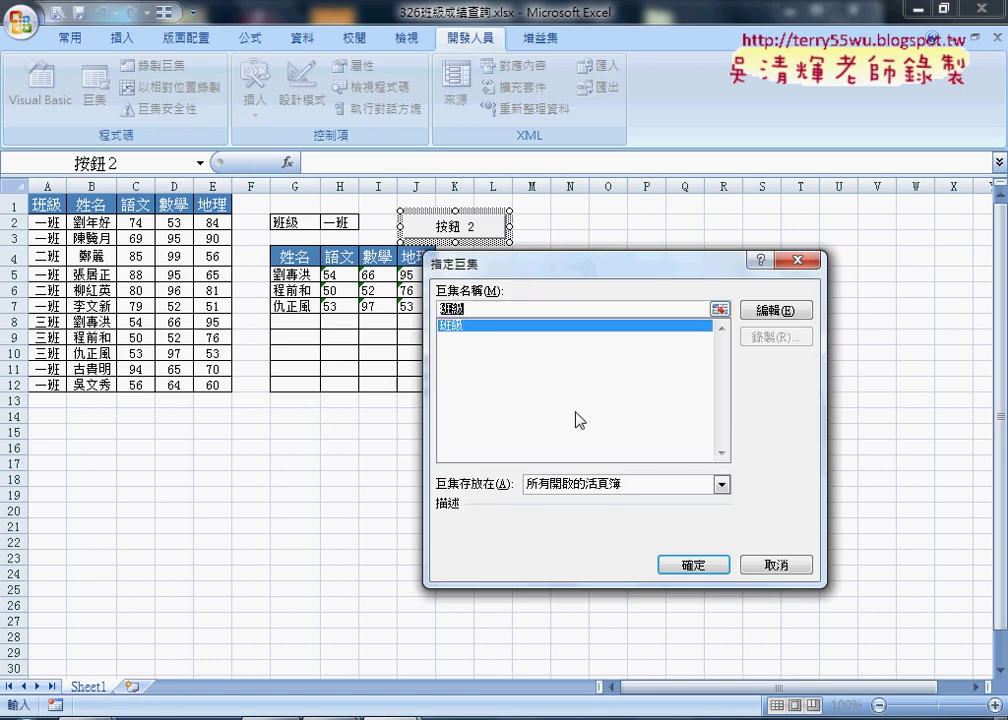
left_click(693, 565)
Step: Change the button's caption to 班級 and open the H2 class dropdown
left_click_drag(410, 226, 518, 226)
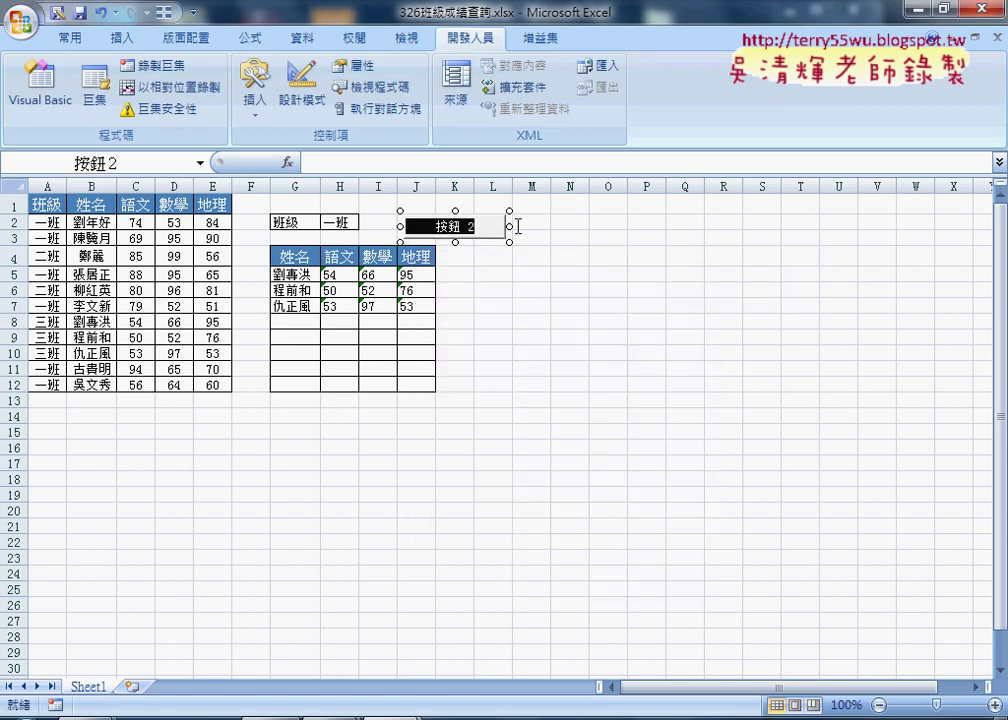
key("BackSpace")
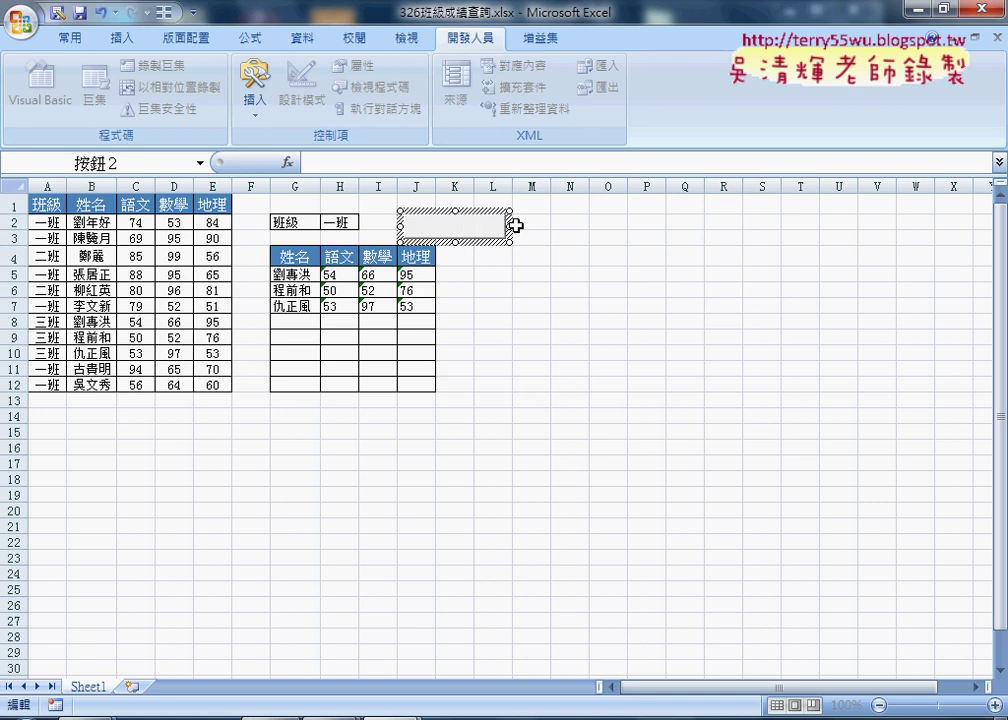
type("班級")
left_click(556, 288)
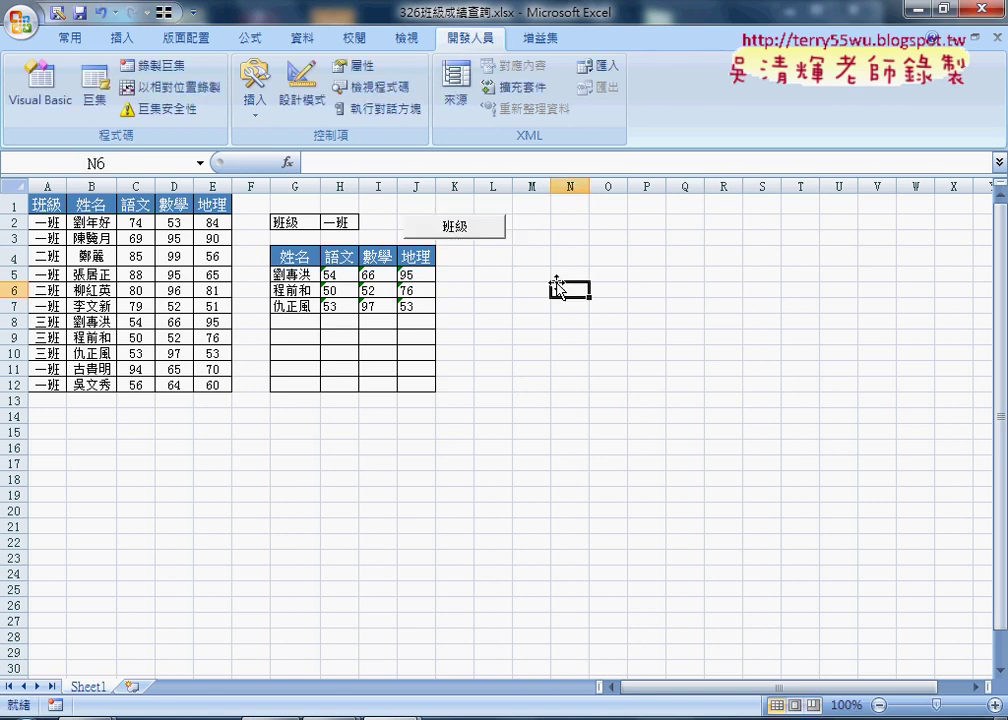
left_click(345, 222)
left_click(367, 222)
Step: Test the lookup with 二班, 三班 and 一班 via the 班級 button, then select result row G5:J5
left_click(341, 253)
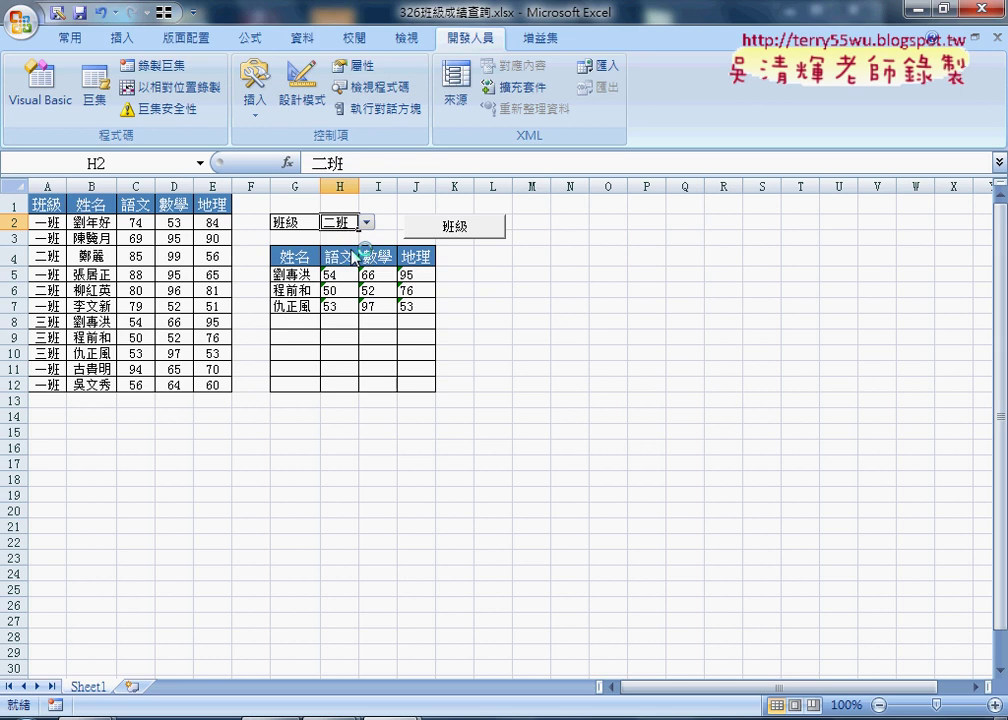
left_click(455, 228)
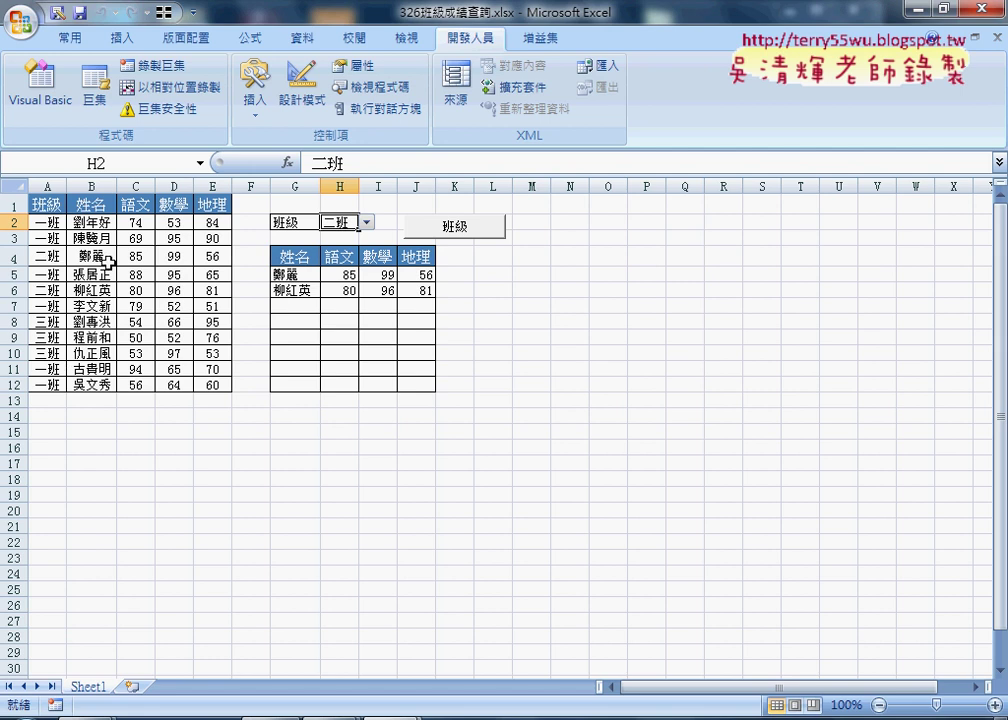
left_click(366, 222)
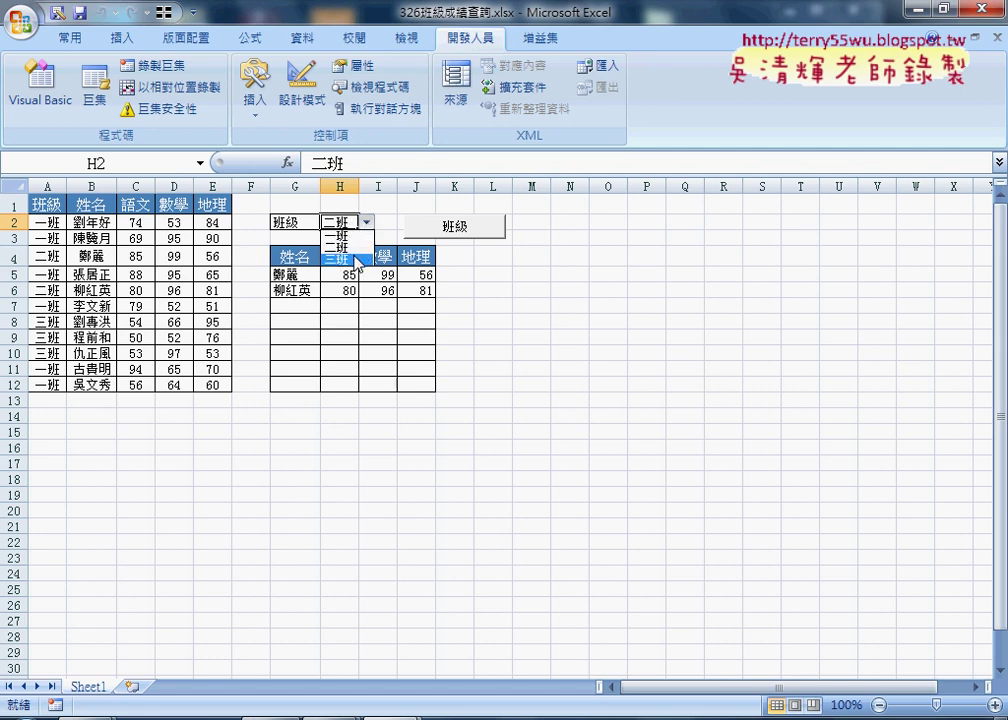
left_click(340, 258)
left_click(366, 222)
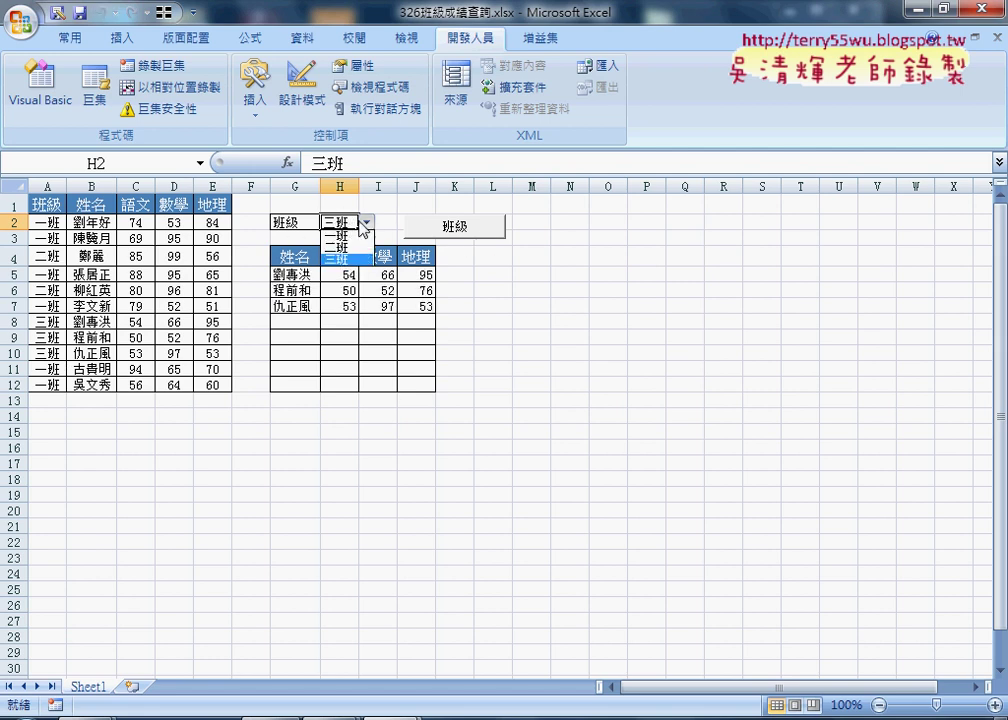
left_click(340, 235)
left_click(457, 232)
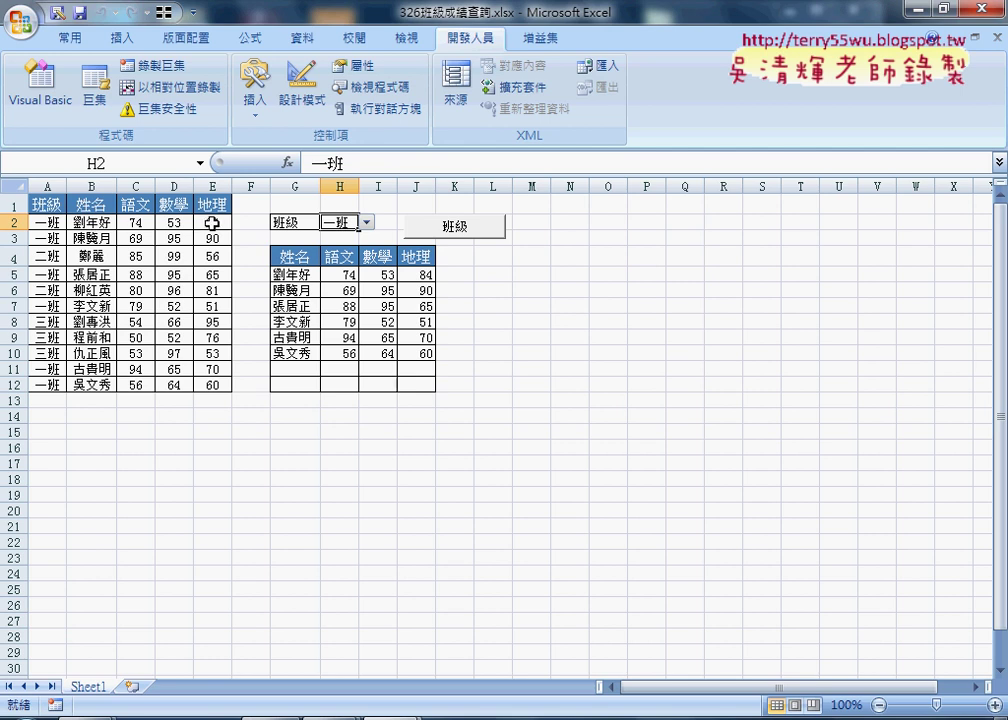
left_click(306, 274)
left_click_drag(326, 276, 414, 283)
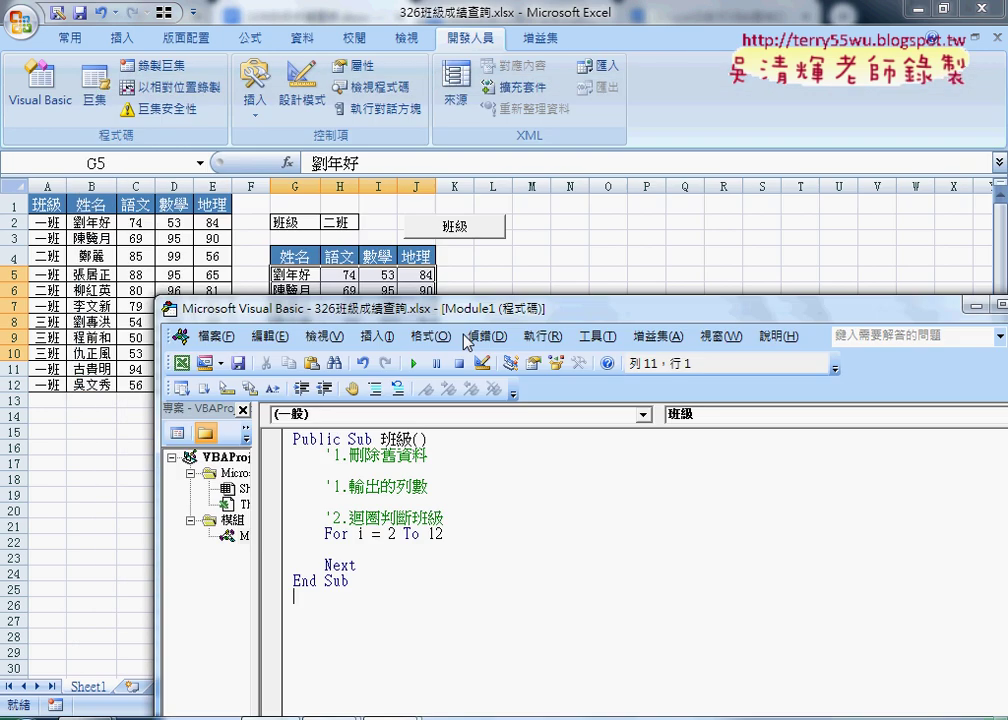
Step: Inside the For loop, write If Cells(i,"A") = Range("H2") Then
mouse_move(459, 312)
left_mouse_down()
mouse_move(466, 350)
mouse_move(455, 312)
left_mouse_up()
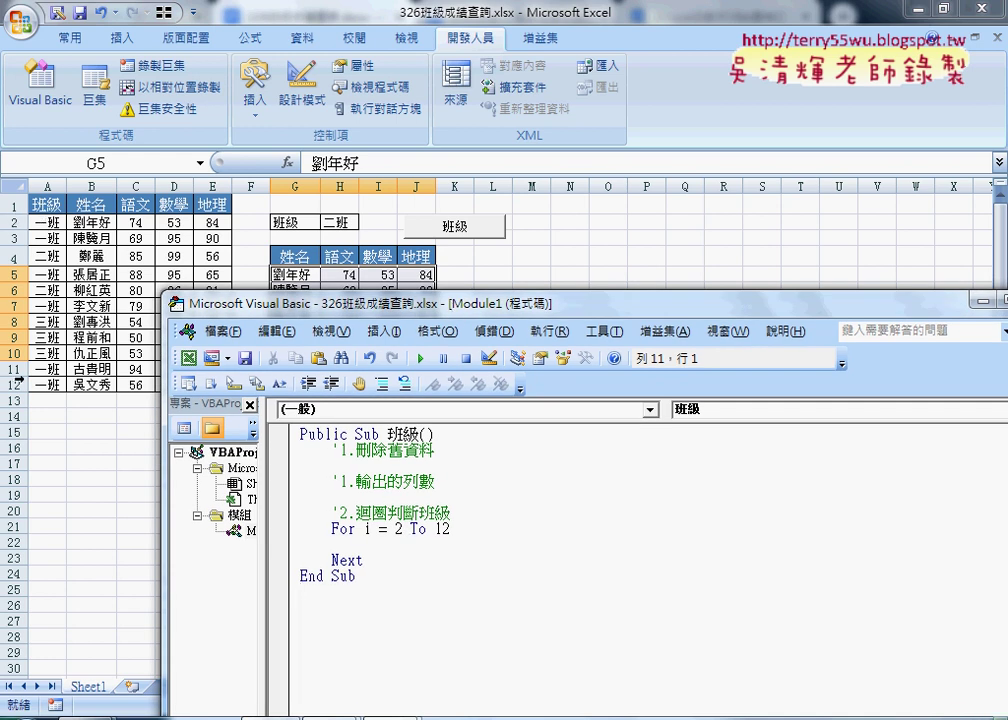
left_click(410, 544)
key("Tab")
key("Tab")
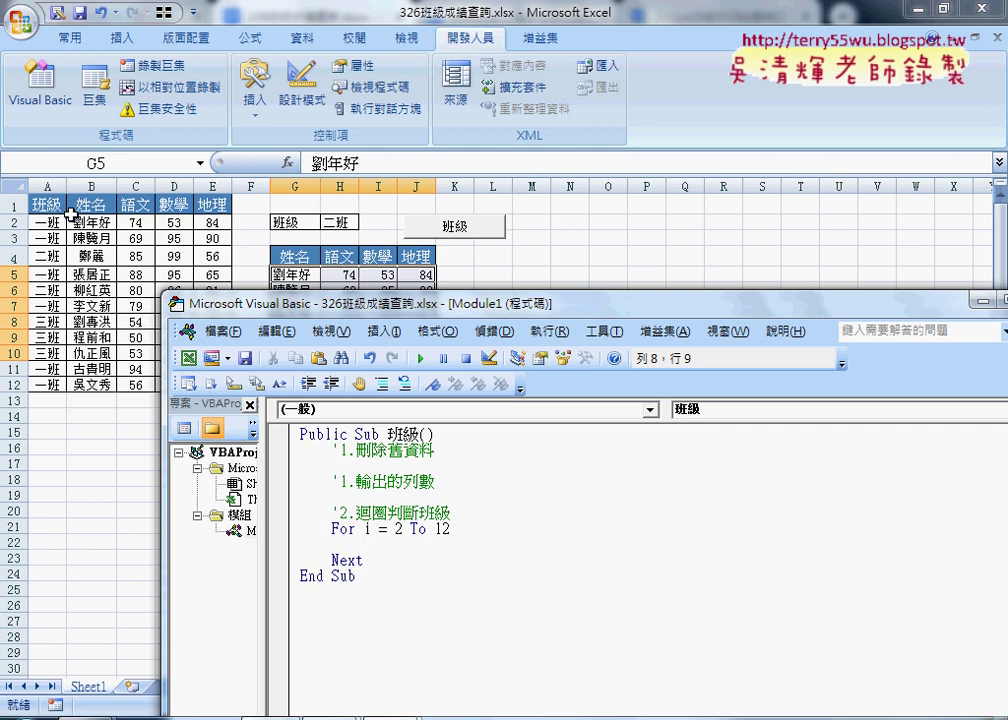
type("ce")
type("lls")
type("(")
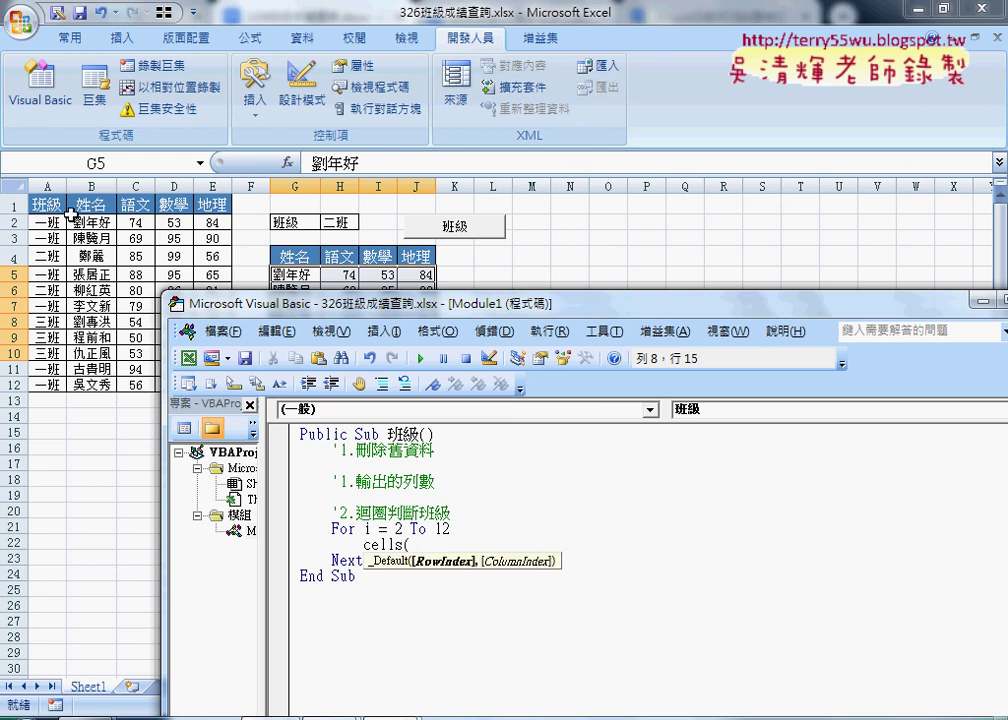
type("i,")
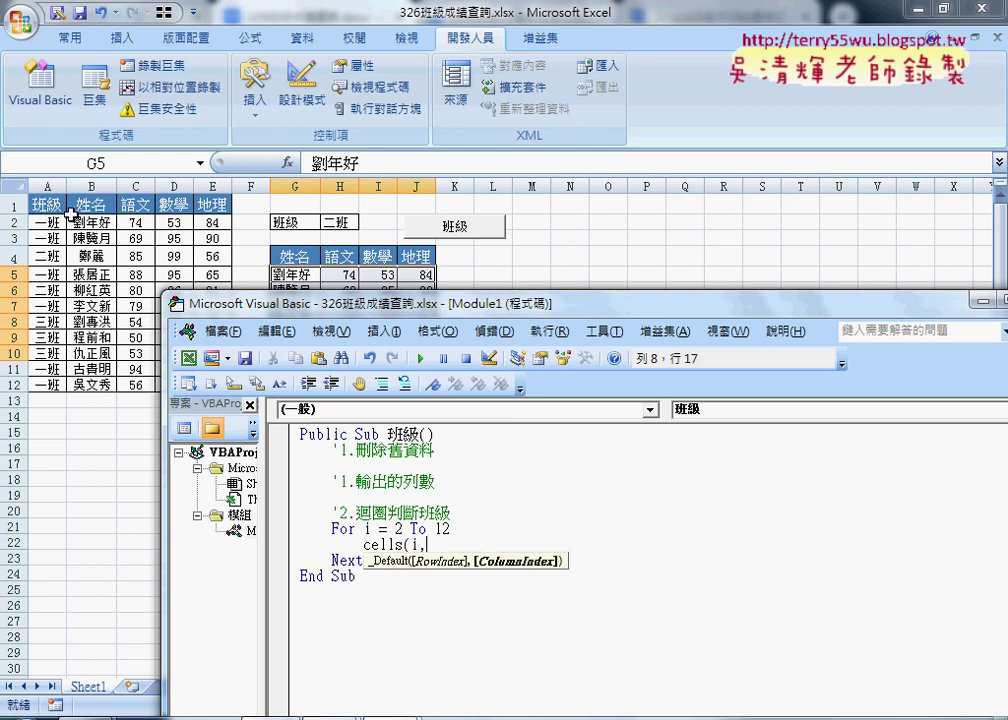
type("\"A")
type("\")")
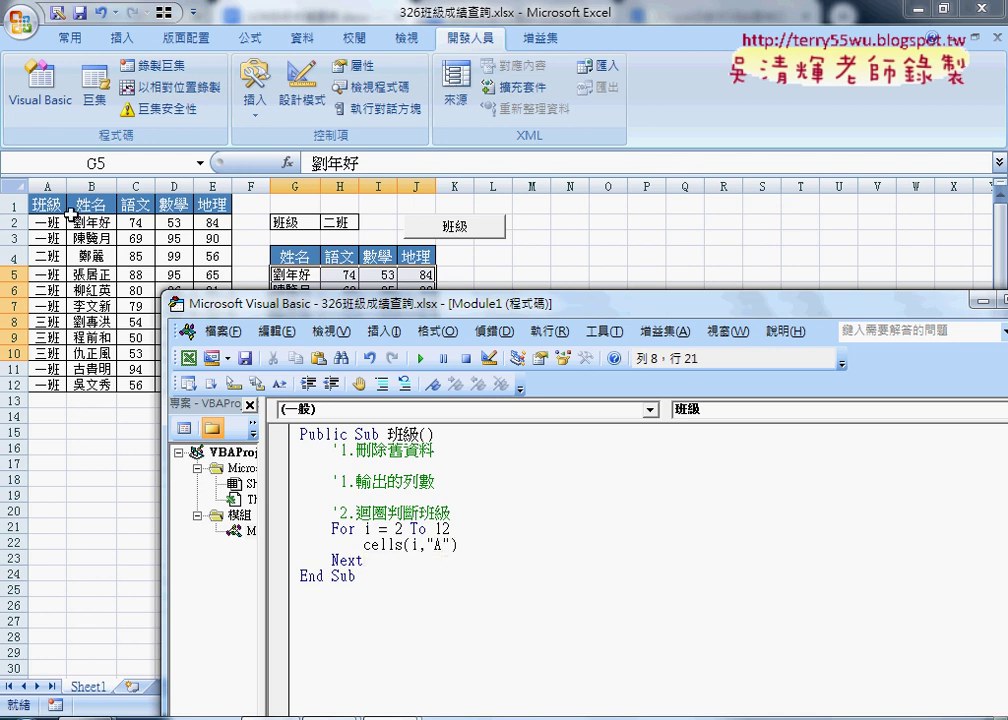
key("Left")
key("Left")
key("Left")
key("Left")
key("Left")
key("Left")
key("Left")
type("if")
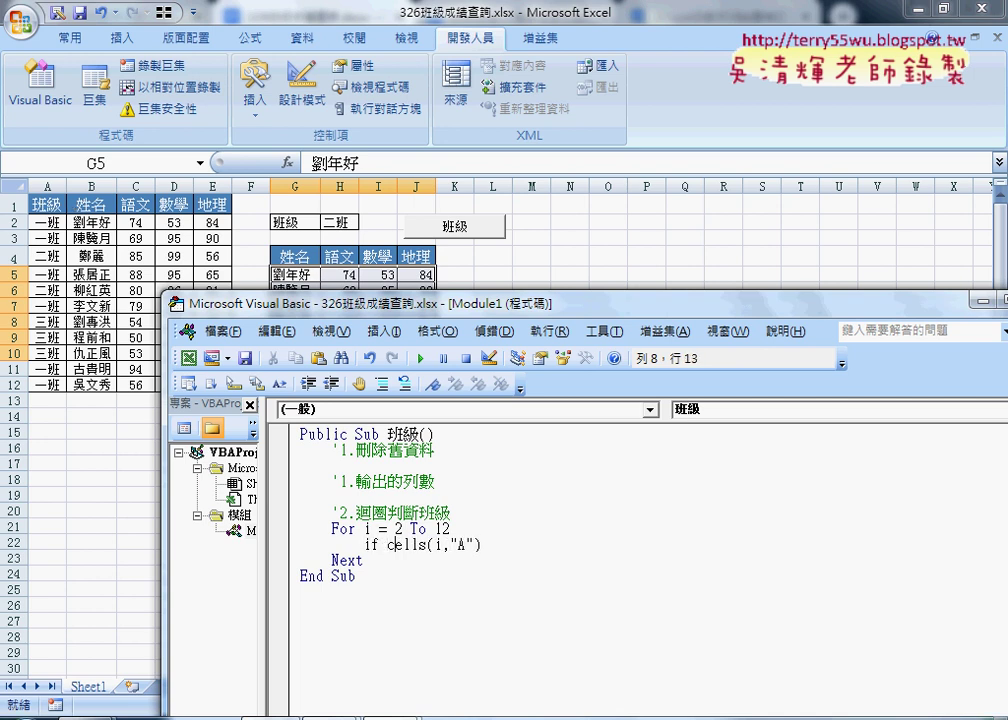
key("Right")
key("Right")
type("ra")
type("nge")
type("(\"H")
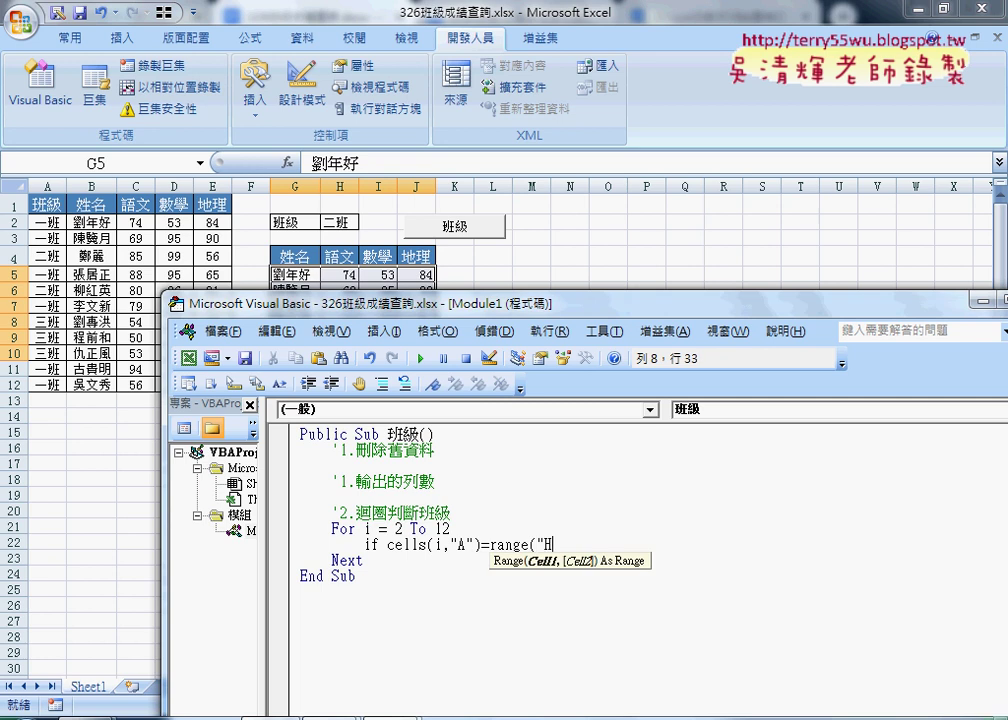
type("2\"")
type(") t")
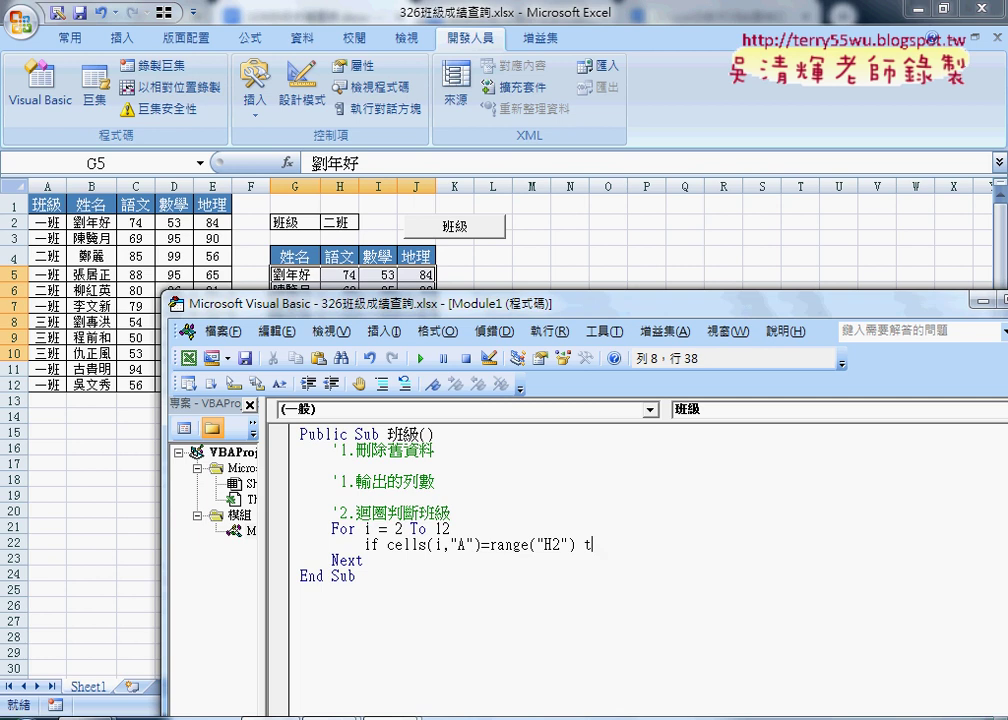
type("hen")
key("Return")
key("Return")
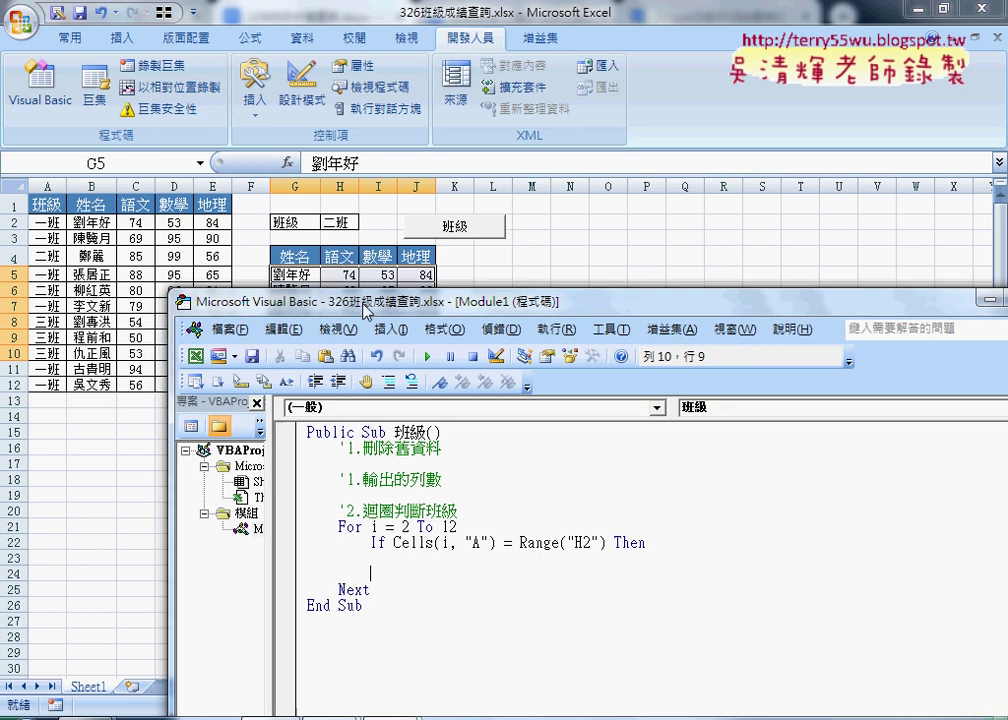
Step: Close the If block with End If, leaving an empty body line
left_click_drag(340, 303, 558, 205)
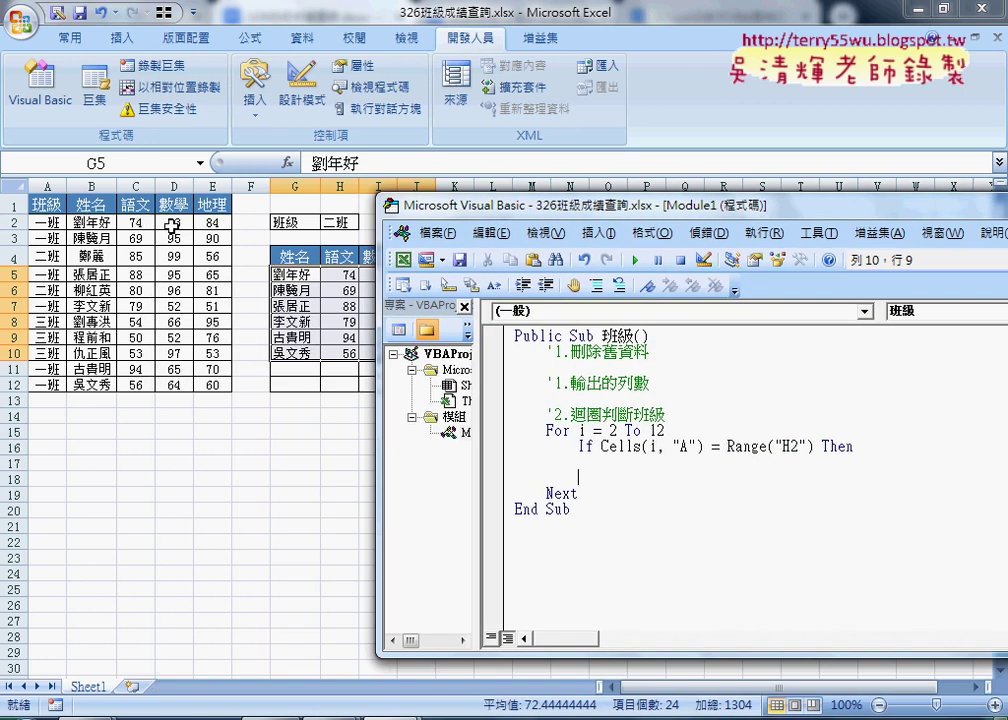
left_click_drag(468, 210, 519, 218)
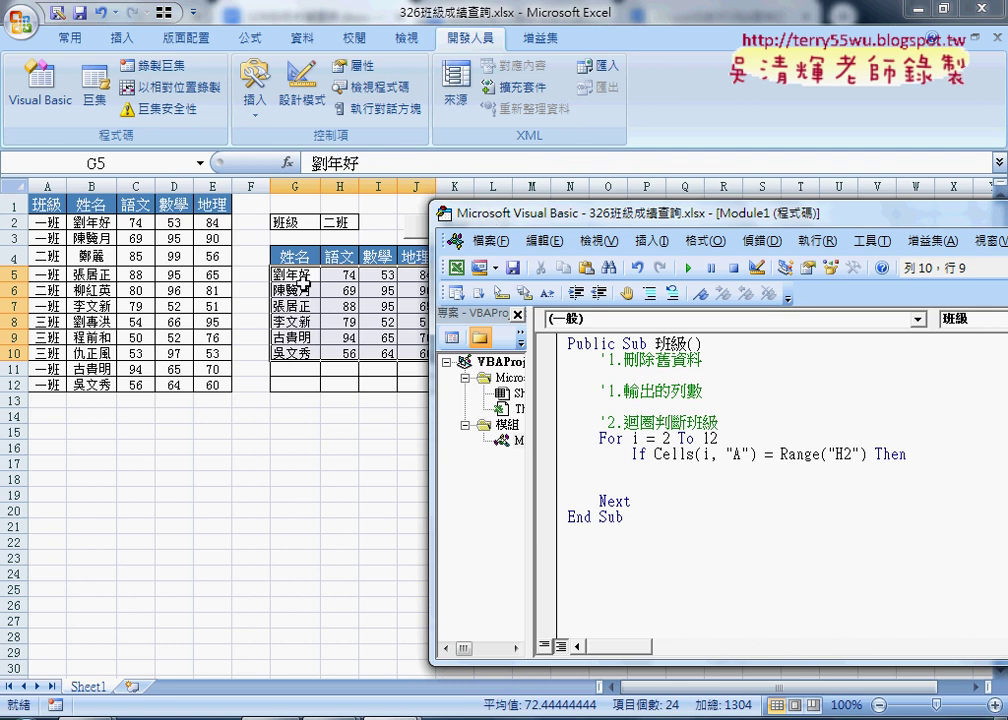
left_click_drag(489, 219, 331, 216)
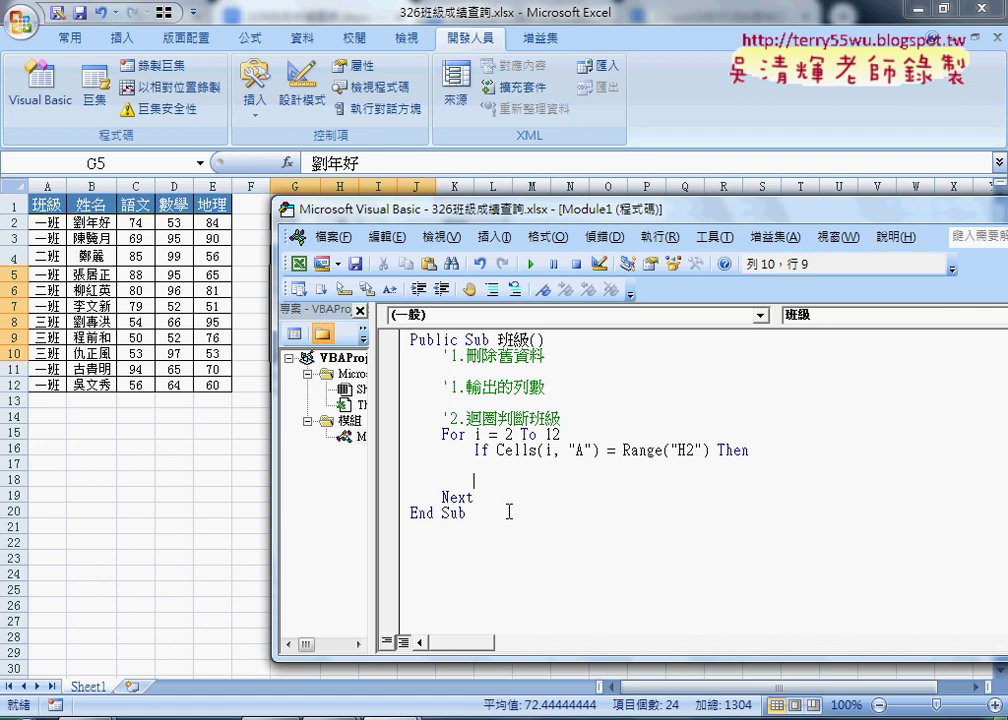
type("end")
type("if")
key("Up")
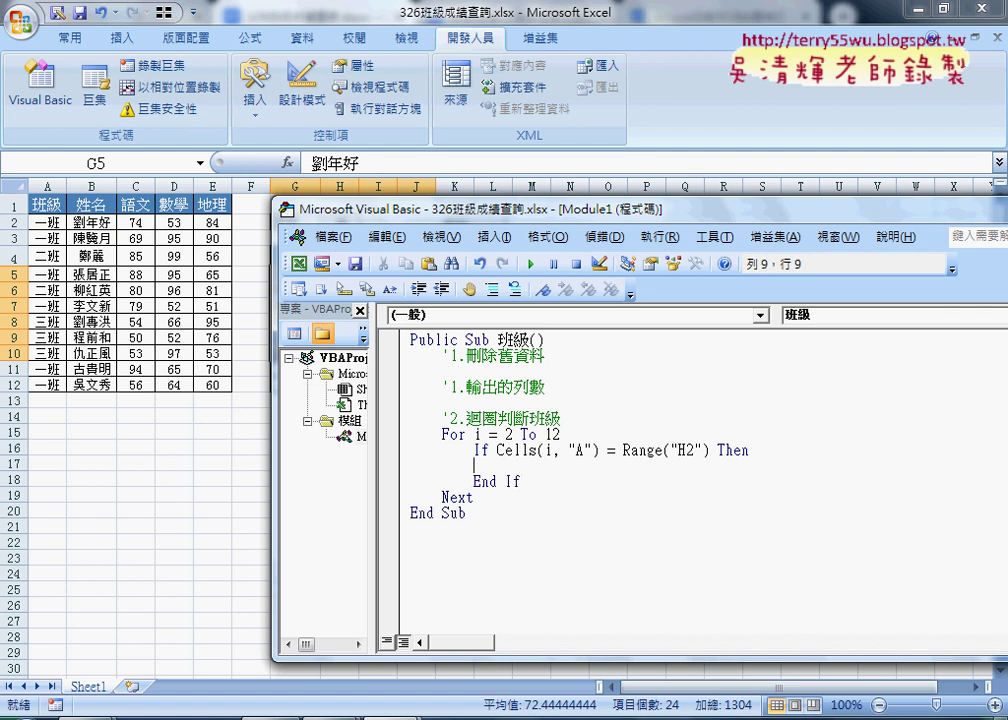
Step: Add an indented k = 5 line above the loop
type("ce")
type("lls")
type("(")
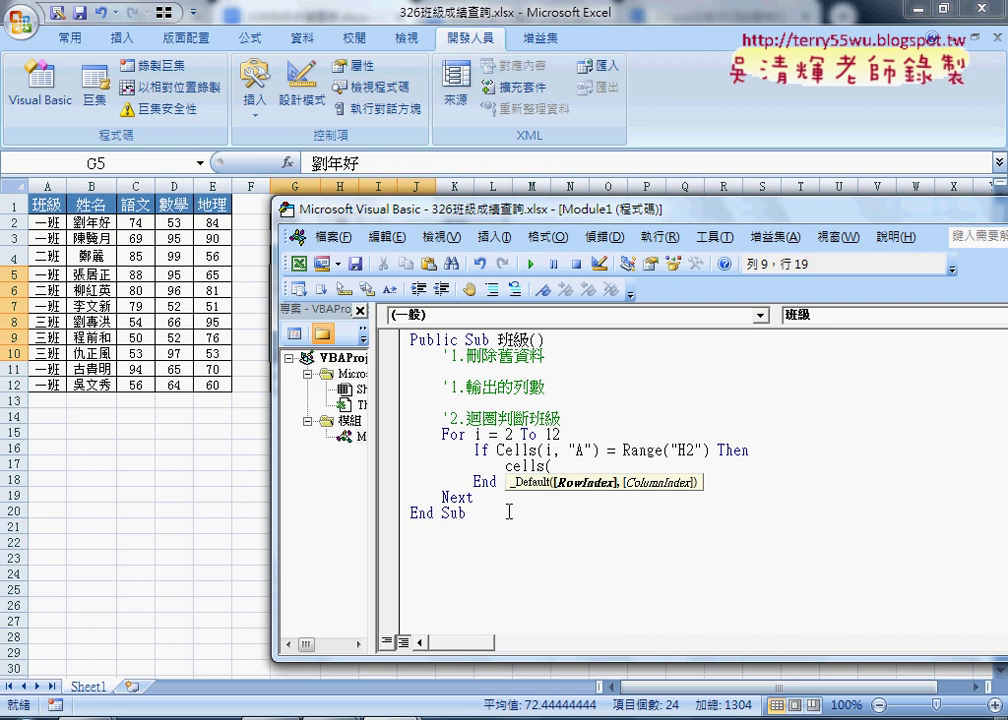
left_click_drag(475, 219, 455, 369)
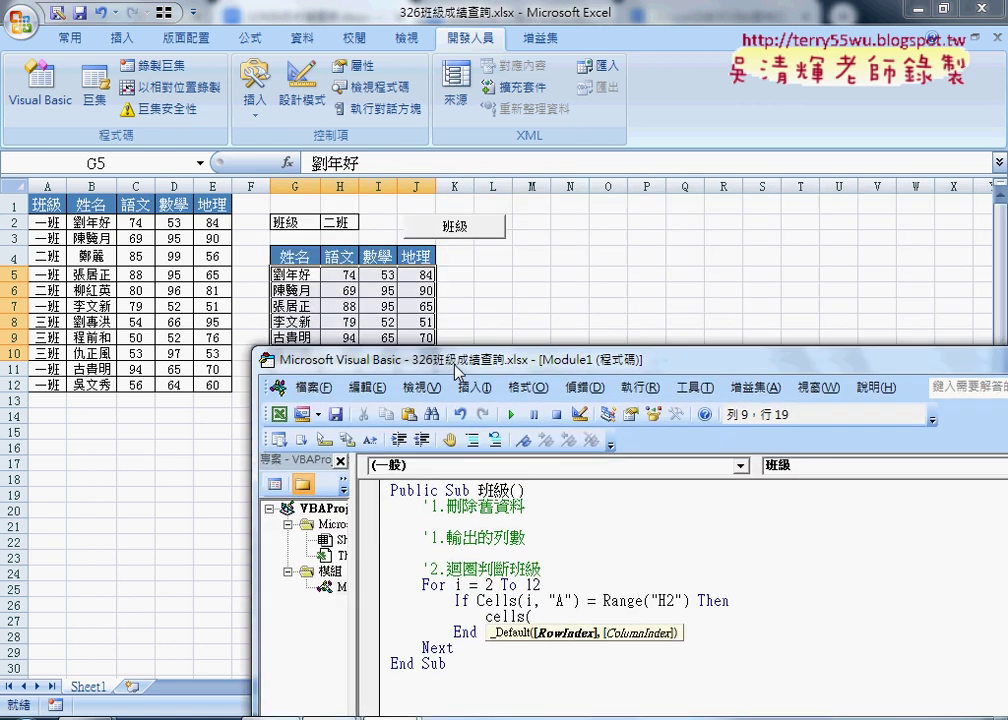
left_click_drag(367, 366, 340, 313)
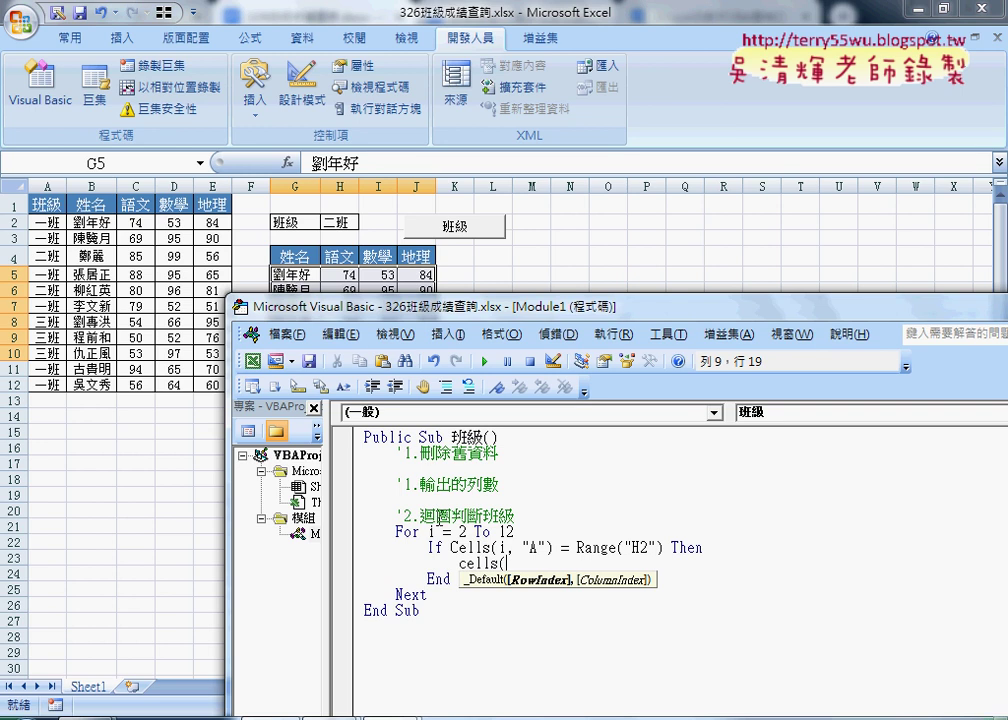
left_click(457, 499)
left_click(463, 444)
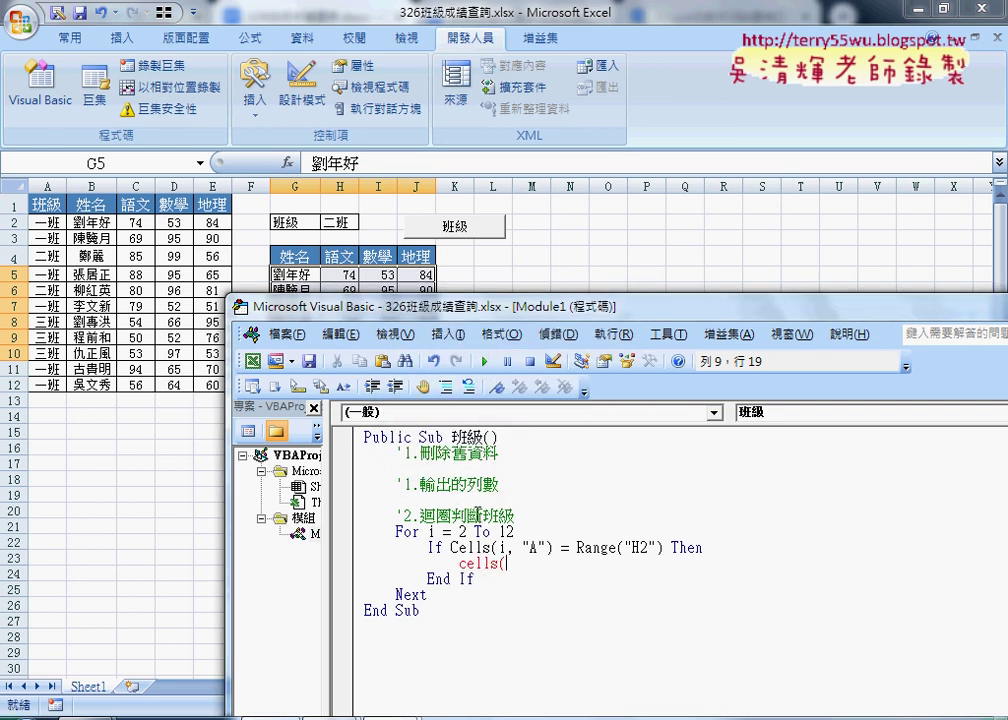
key("Tab")
type("k=5")
Step: Inside the If block, write Cells(k,"G") = Cells(i,"B") by copying and editing the expression
left_click(539, 568)
type("k")
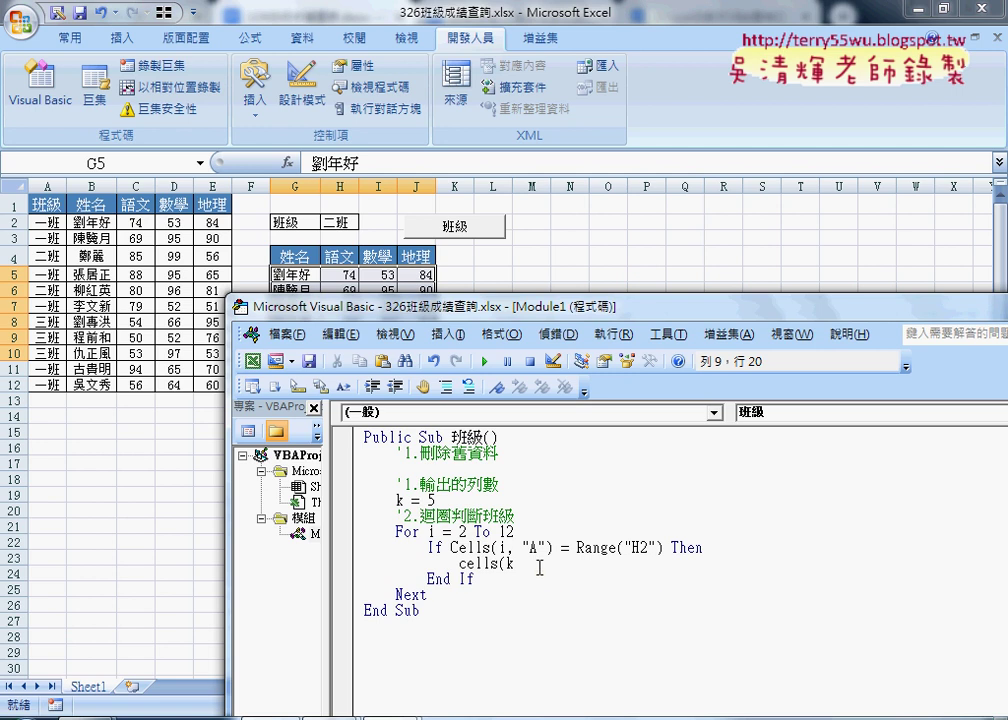
type(",\"G\"")
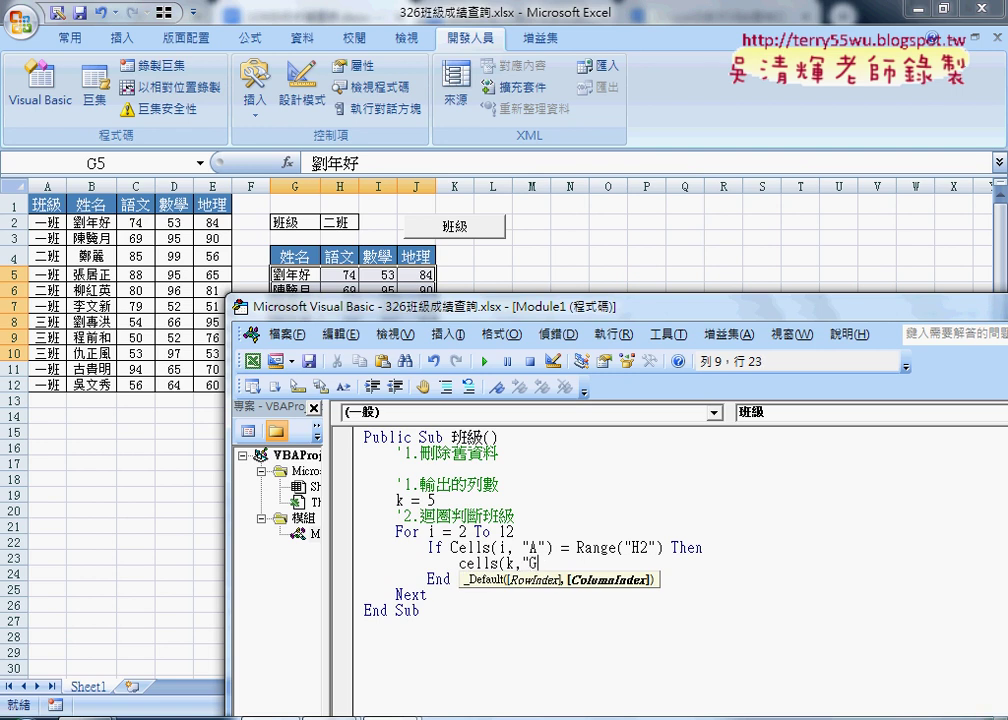
type(")")
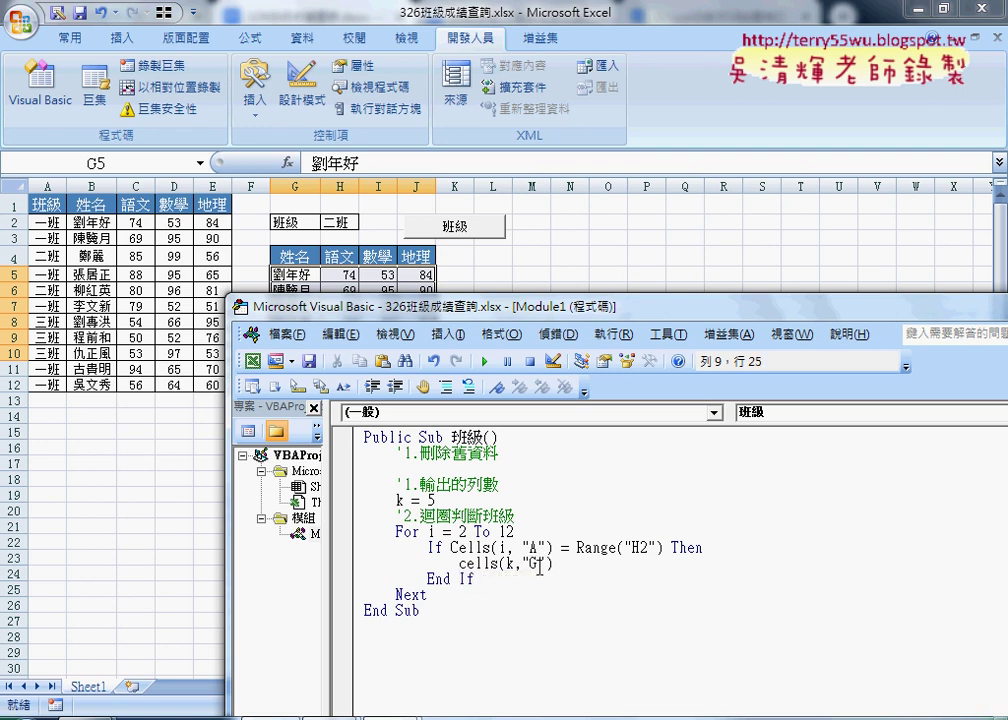
type("=")
left_click_drag(553, 563, 459, 563)
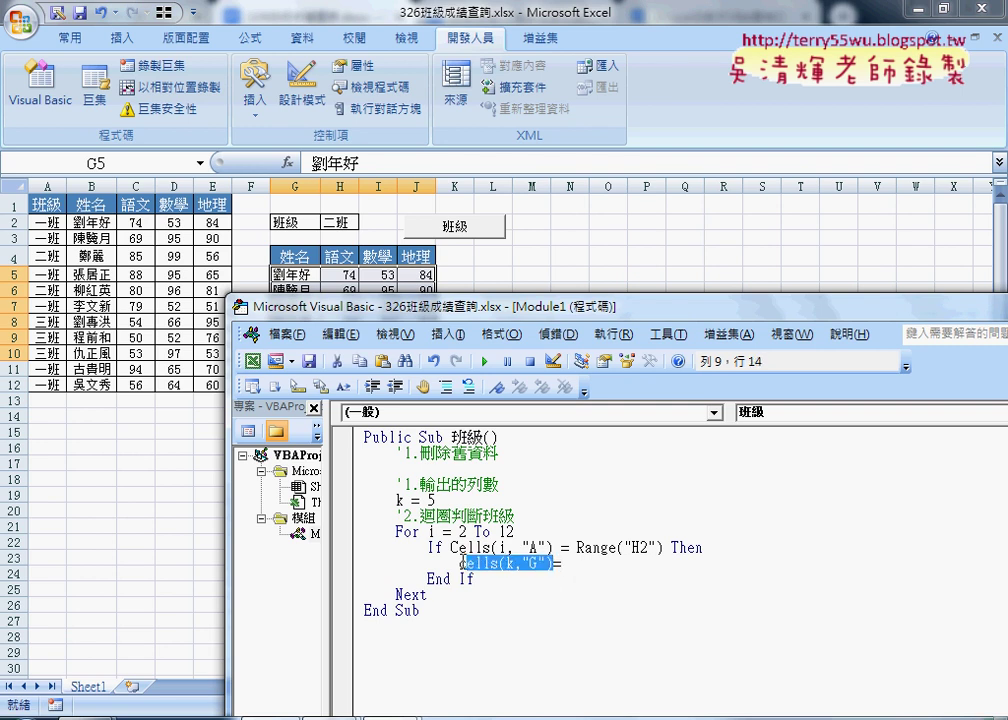
key("ctrl+c")
left_click(562, 564)
key("ctrl+v")
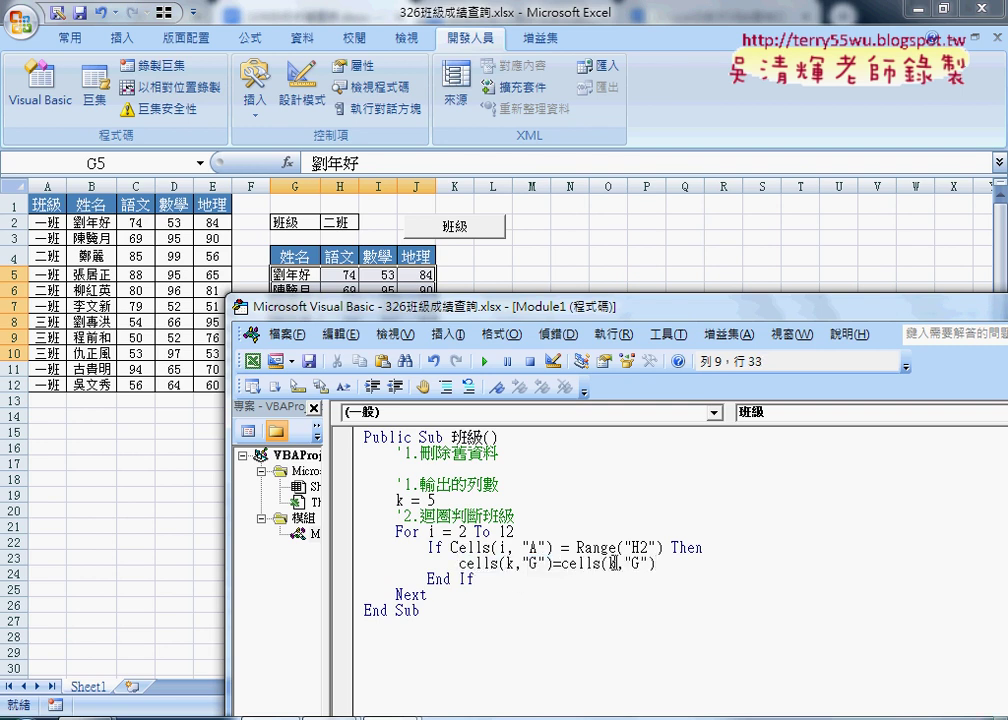
double_click(611, 563)
type("i")
key("Right")
key("Right")
key("shift+Right")
type("B")
key("End")
key("Return")
left_click_drag(688, 563, 460, 563)
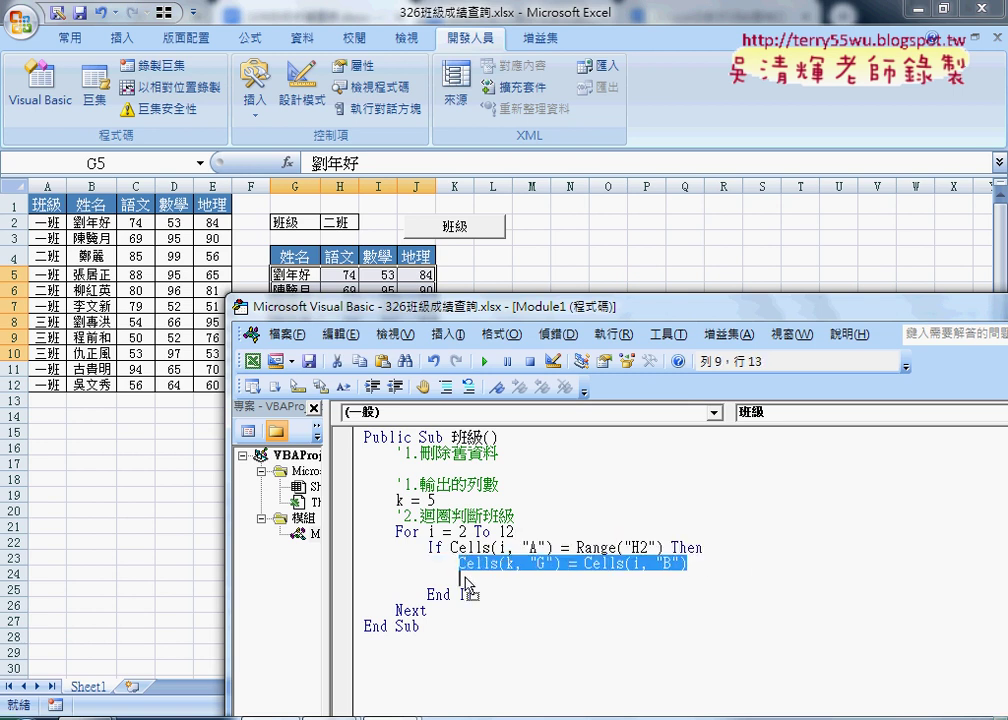
Step: Duplicate the Cells statement into four lines and change their target columns to H, i and j
key("ctrl+c")
left_click(465, 580)
key("ctrl+v")
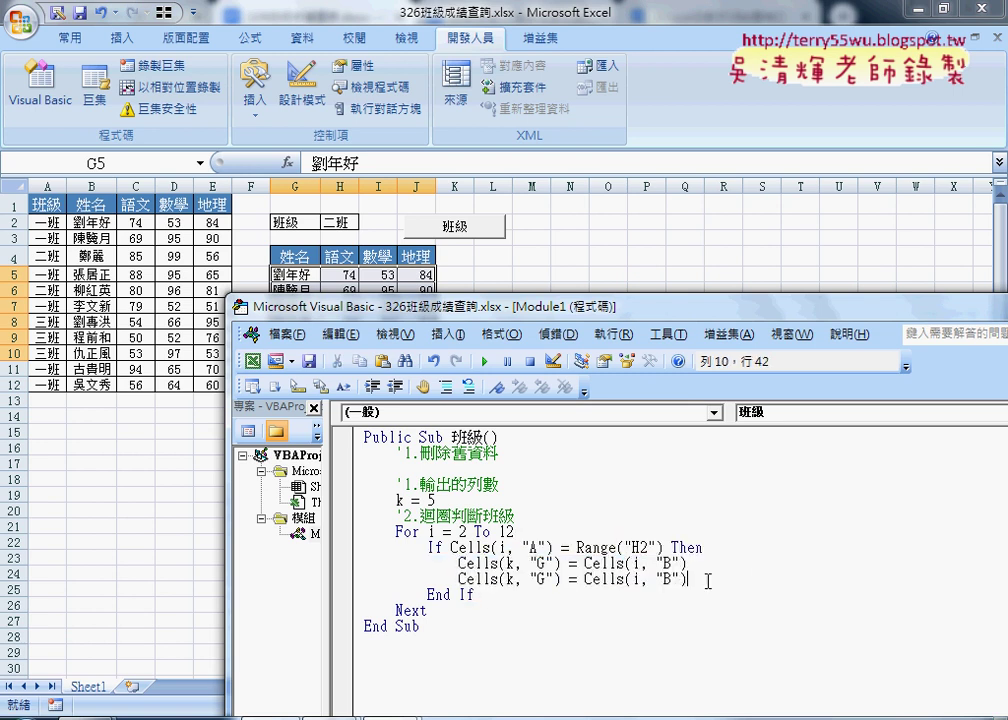
key("Return")
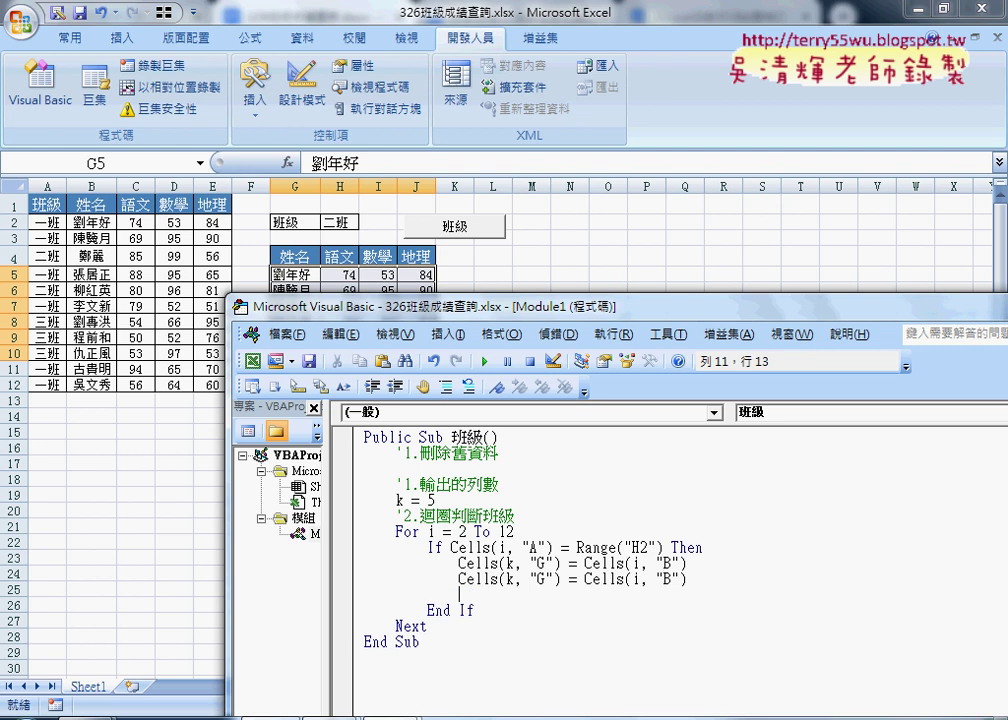
mouse_move(690, 578)
left_mouse_down()
mouse_move(365, 563)
mouse_move(388, 592)
mouse_move(375, 598)
left_mouse_up()
left_click_drag(367, 604, 366, 597)
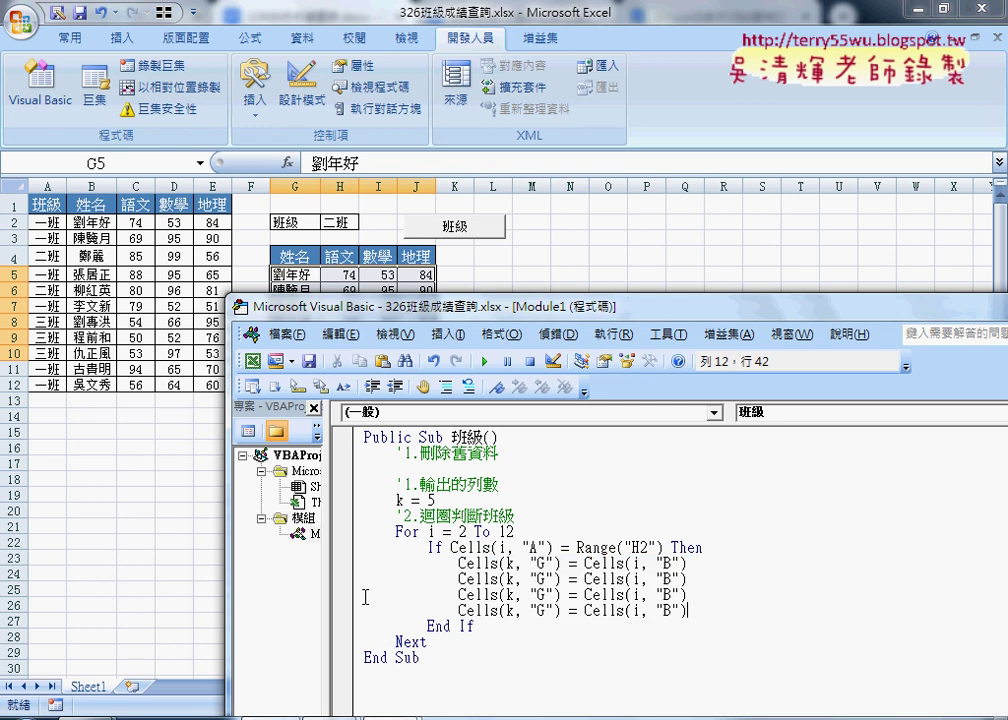
double_click(541, 578)
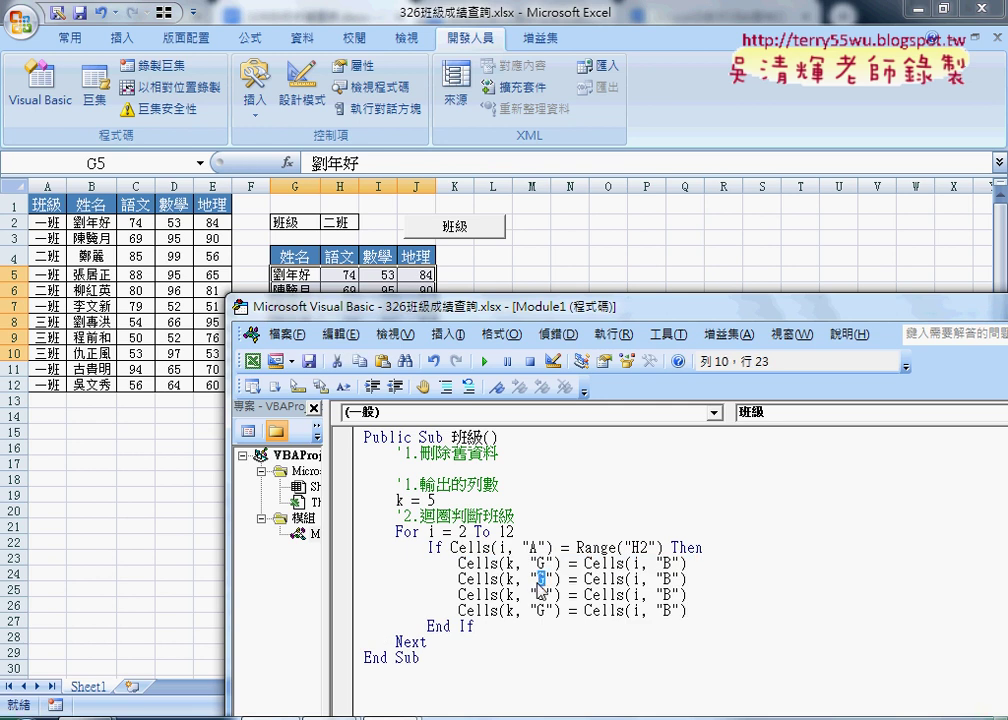
type("H")
double_click(541, 594)
type("i")
double_click(541, 610)
type("j")
Step: Change the source columns of the H, i and j lines from B to C, D and E
key("Up")
key("Right")
key("Right")
key("Right")
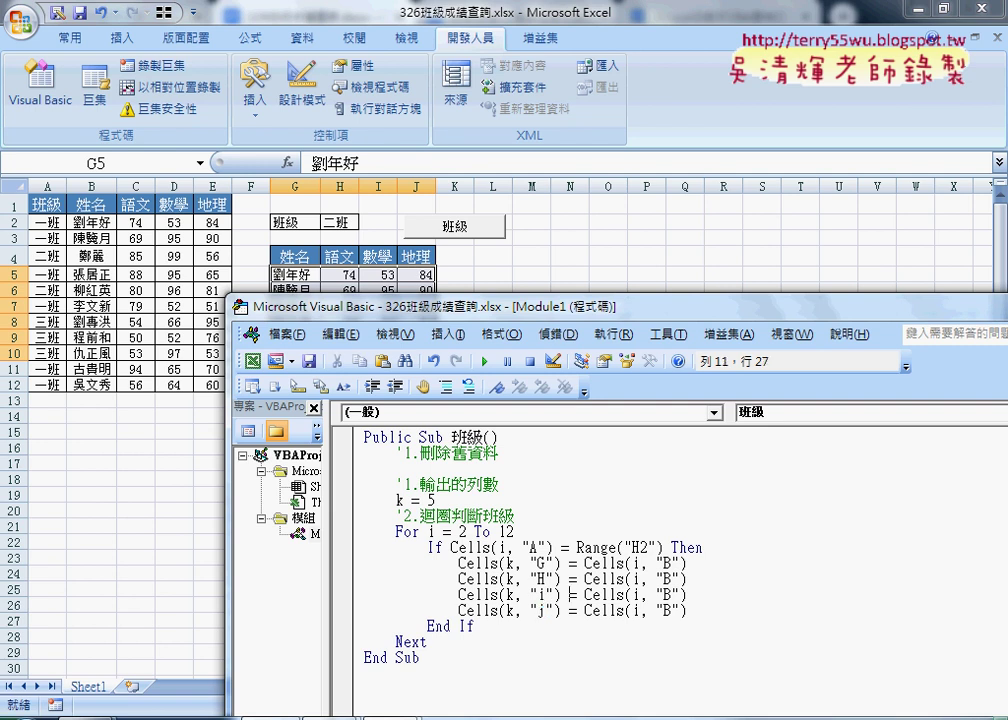
key("Right")
key("Right")
key("Right")
key("Right")
key("Right")
key("Right")
key("Right")
key("Right")
key("Right")
key("Right")
key("Right")
key("Up")
key("shift+Right")
type("C")
key("Down")
key("shift+Left")
type("D")
key("Down")
key("shift+Left")
type("E")
Step: Add k=k+1 after the last Cells statement to advance the output row
left_click(708, 611)
key("Return")
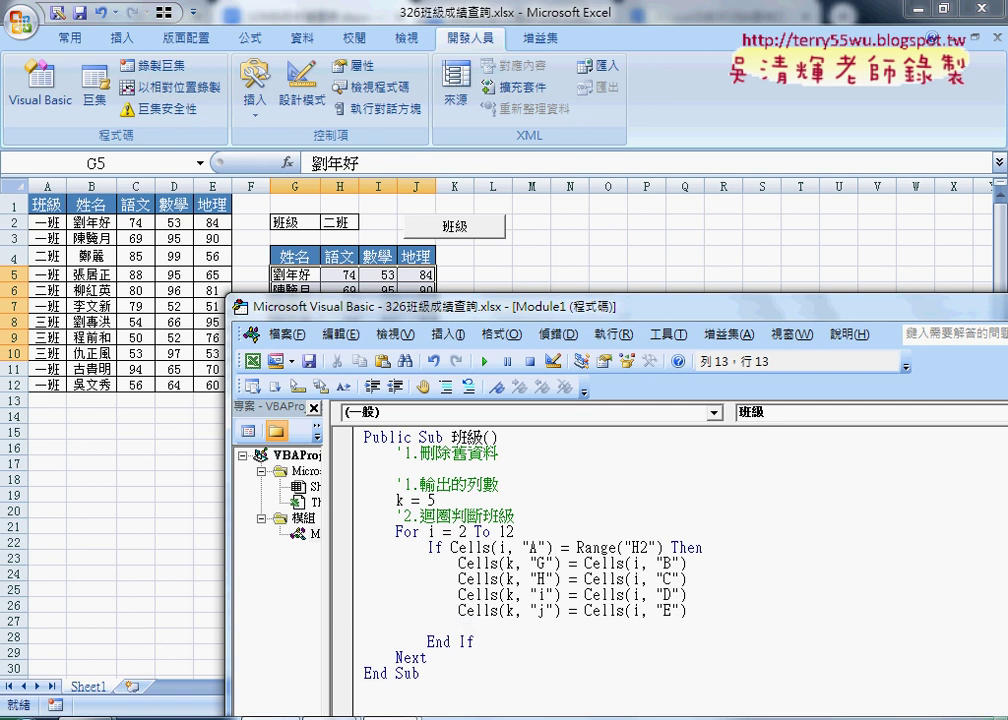
type("k")
type("=k+1")
Step: Move the code window aside and delete the old student results in G5:J10
key("Down")
key("Down")
left_click_drag(648, 312, 908, 153)
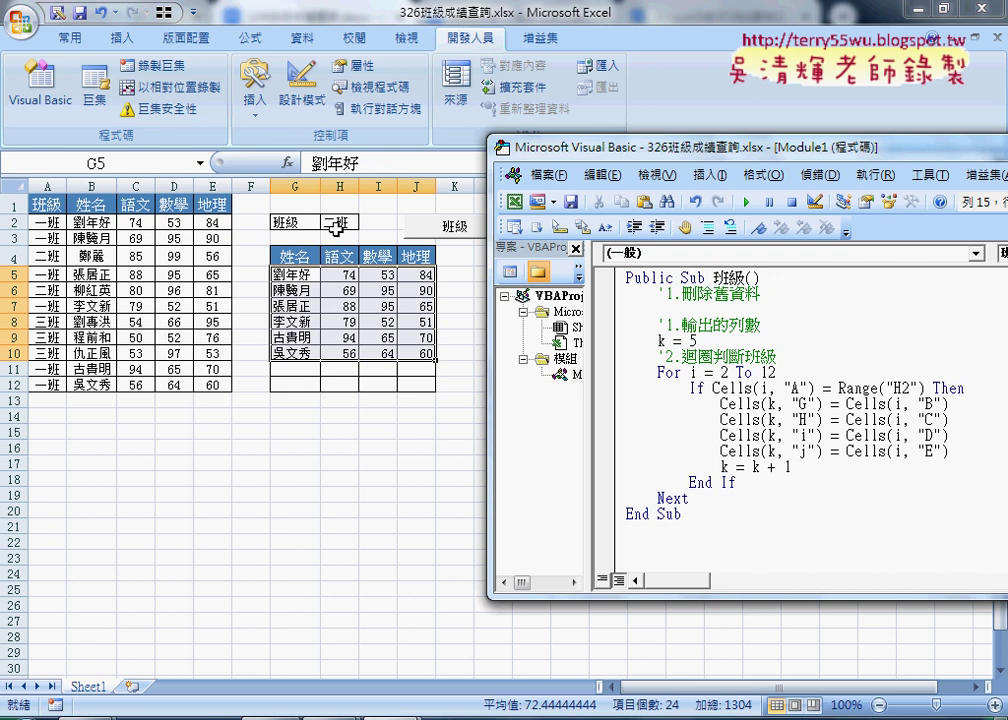
left_click_drag(290, 274, 414, 350)
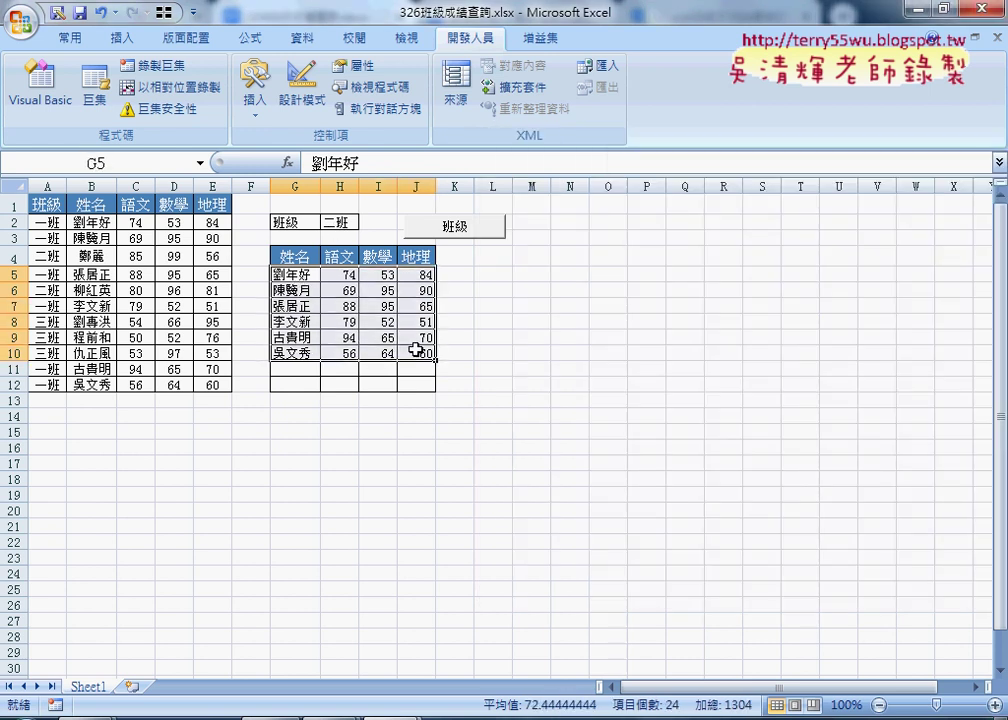
key("Delete")
left_click(517, 384)
left_click(328, 221)
Step: Select 一班 and then 二班 in H2, running the 班級 macro after each choice
left_click(366, 222)
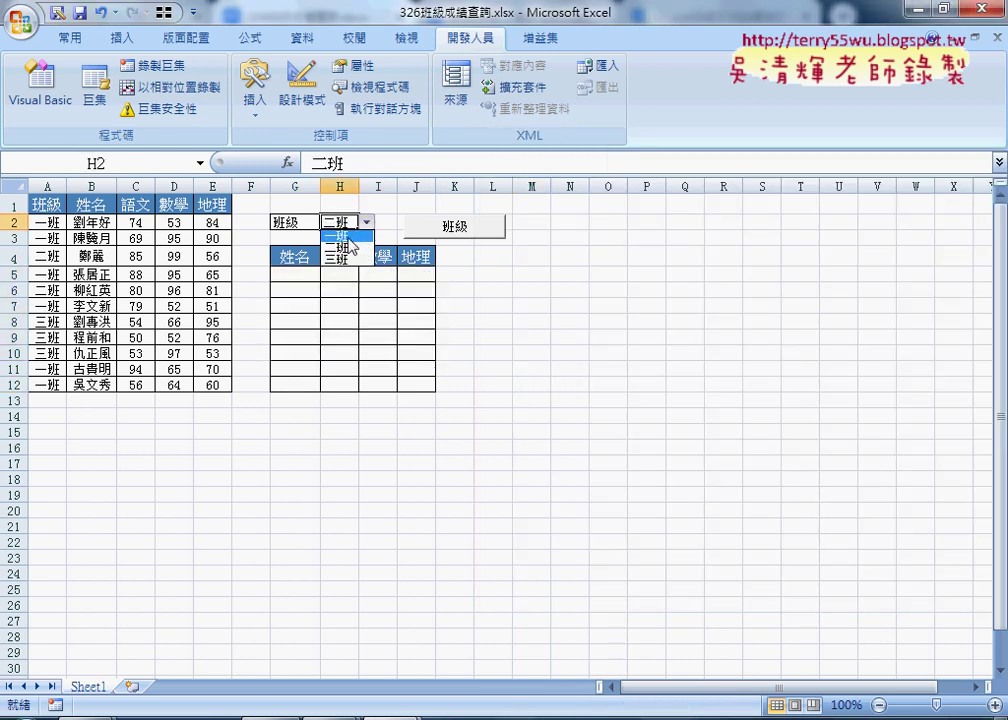
left_click(340, 236)
left_click(450, 228)
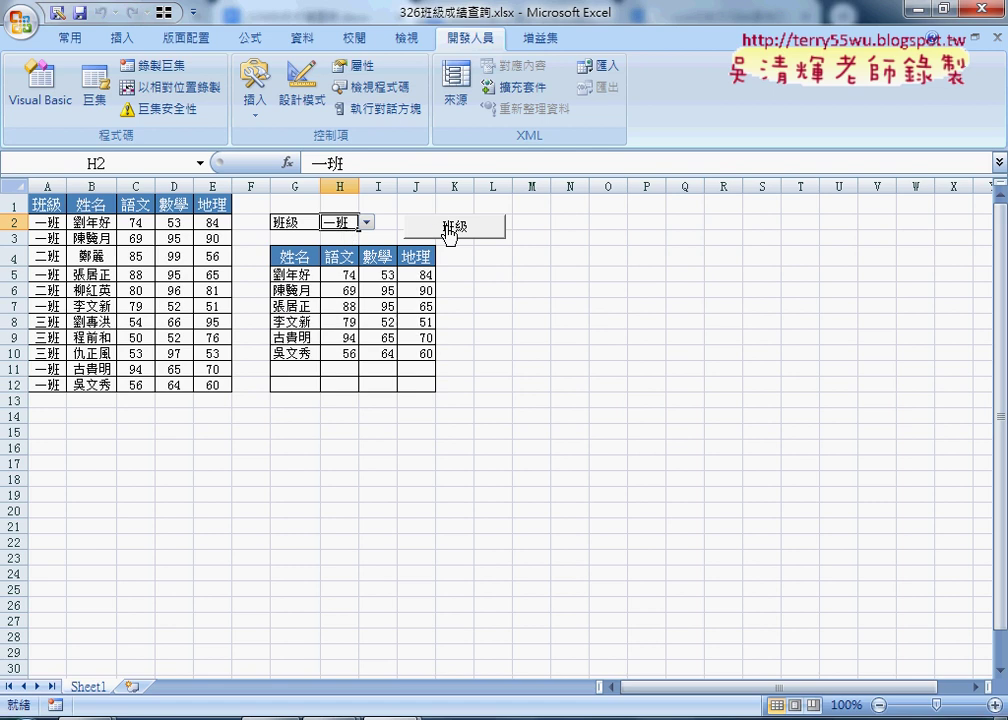
left_click(366, 222)
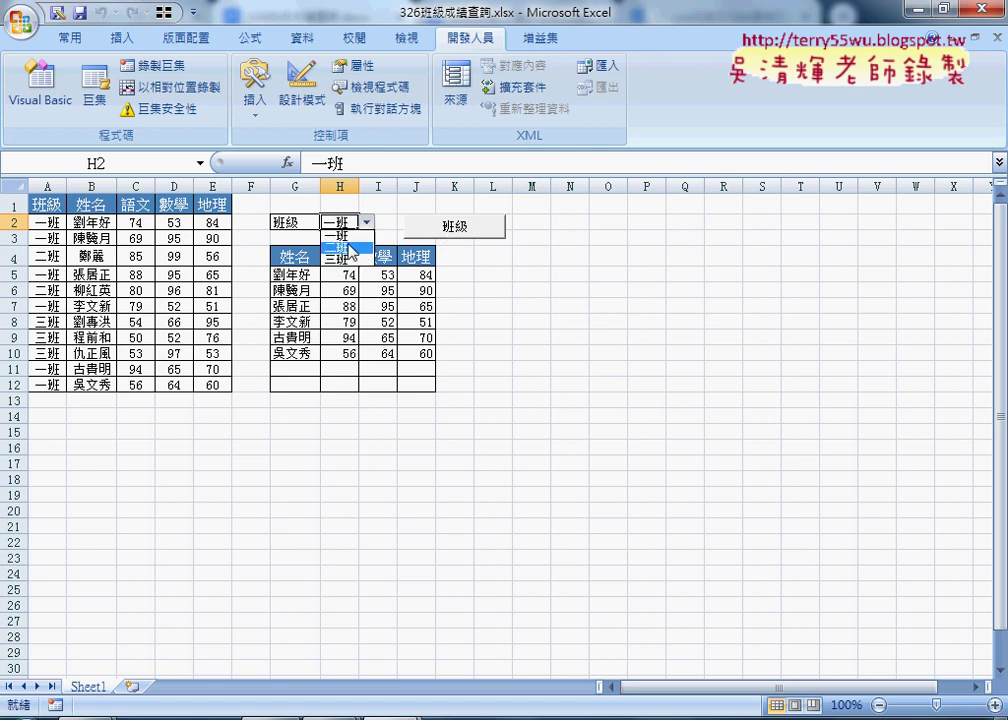
left_click(345, 247)
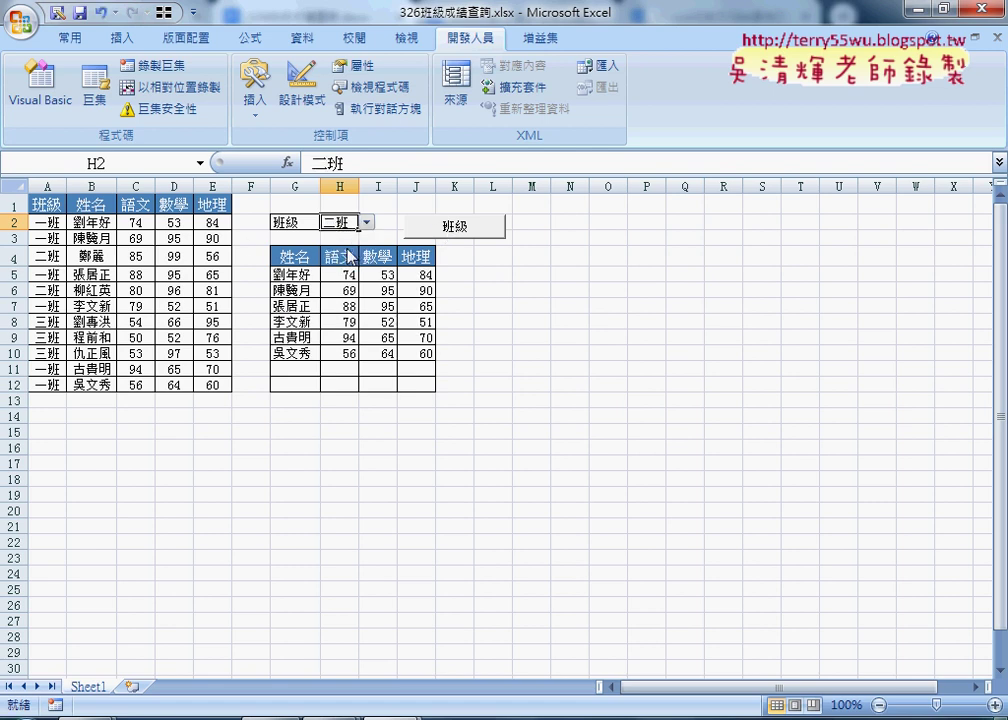
left_click(450, 228)
Step: Highlight the two 二班 rows and the leftover rows G7:J10, then reopen the macro code
left_click_drag(285, 274, 415, 290)
mouse_move(292, 307)
left_mouse_down()
mouse_move(380, 353)
mouse_move(425, 353)
left_mouse_up()
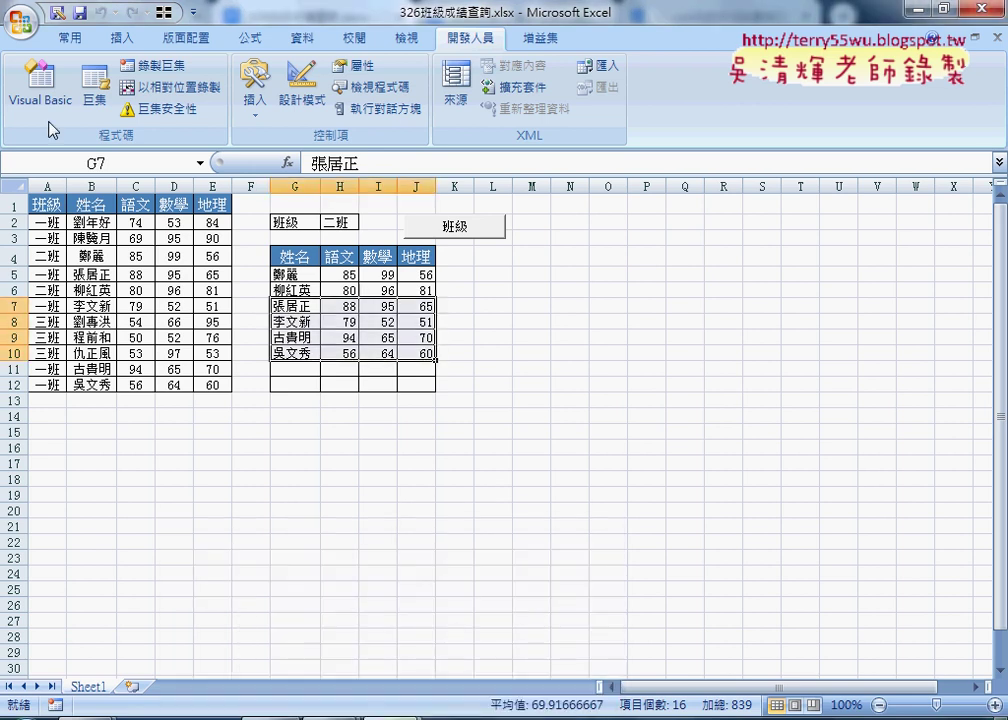
left_click(42, 100)
left_click(719, 313)
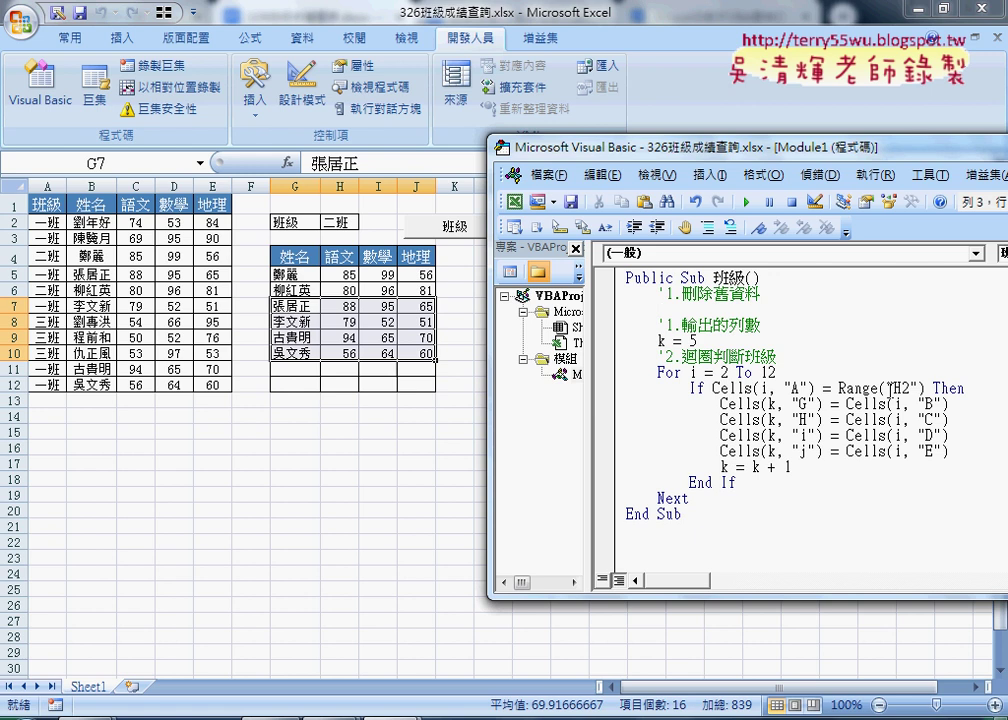
Step: Add Range("G5:J12").ClearContents under the '1.刪除舊資料 comment
left_click_drag(886, 389, 840, 389)
key("ctrl+c")
left_click(665, 310)
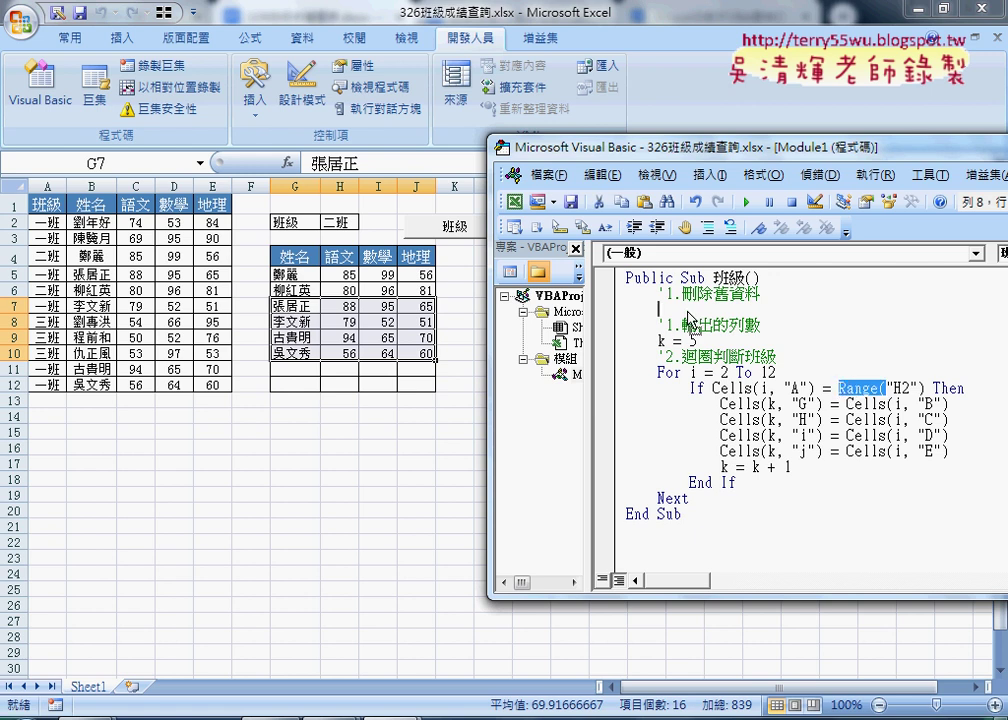
key("ctrl+v")
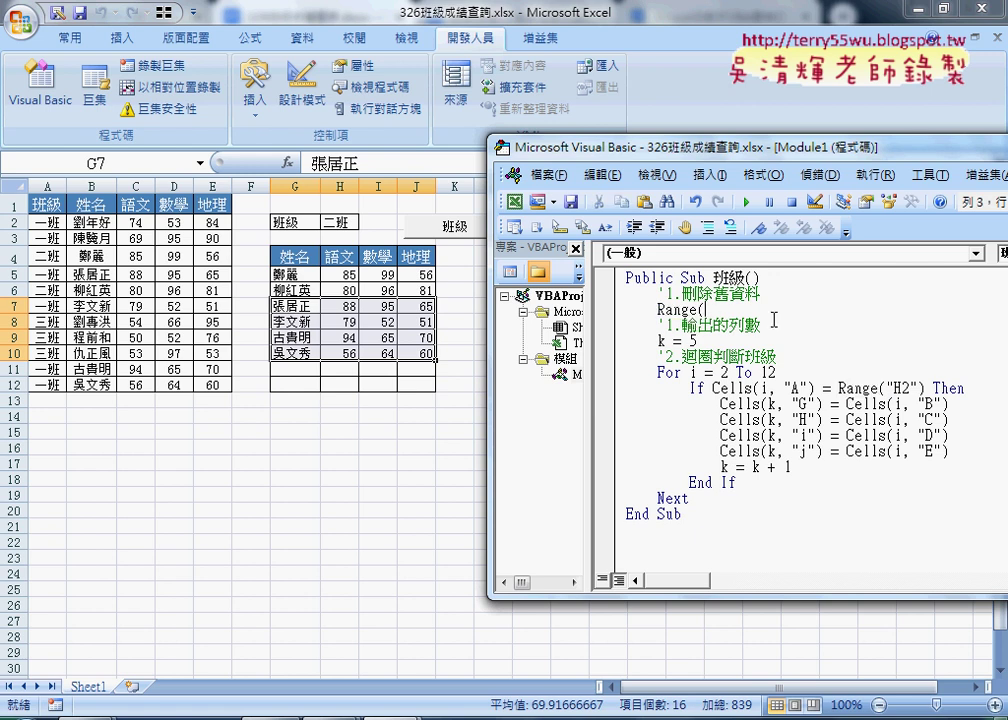
type("\"")
type("G5")
type(":J")
type("12")
type("\")")
type(".c")
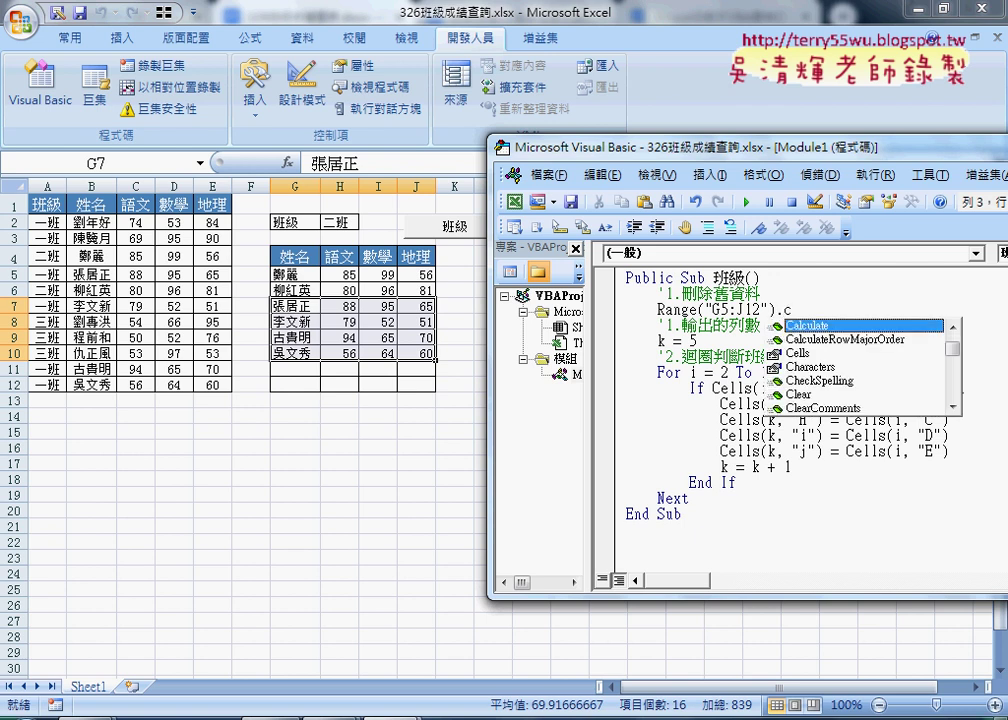
type("l")
left_click(776, 352)
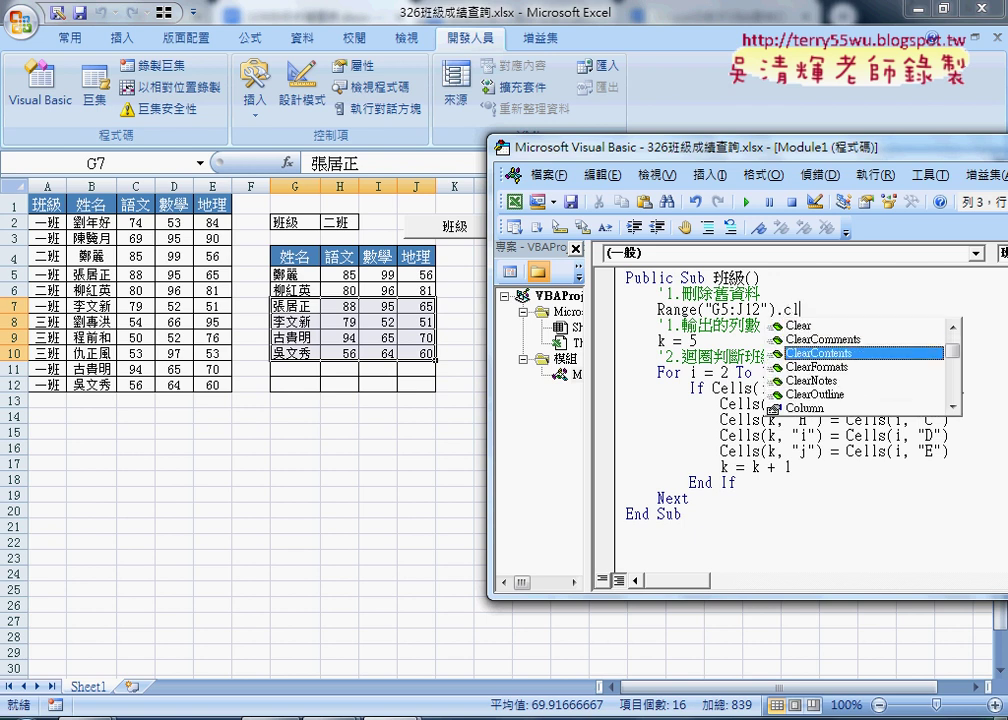
key("space")
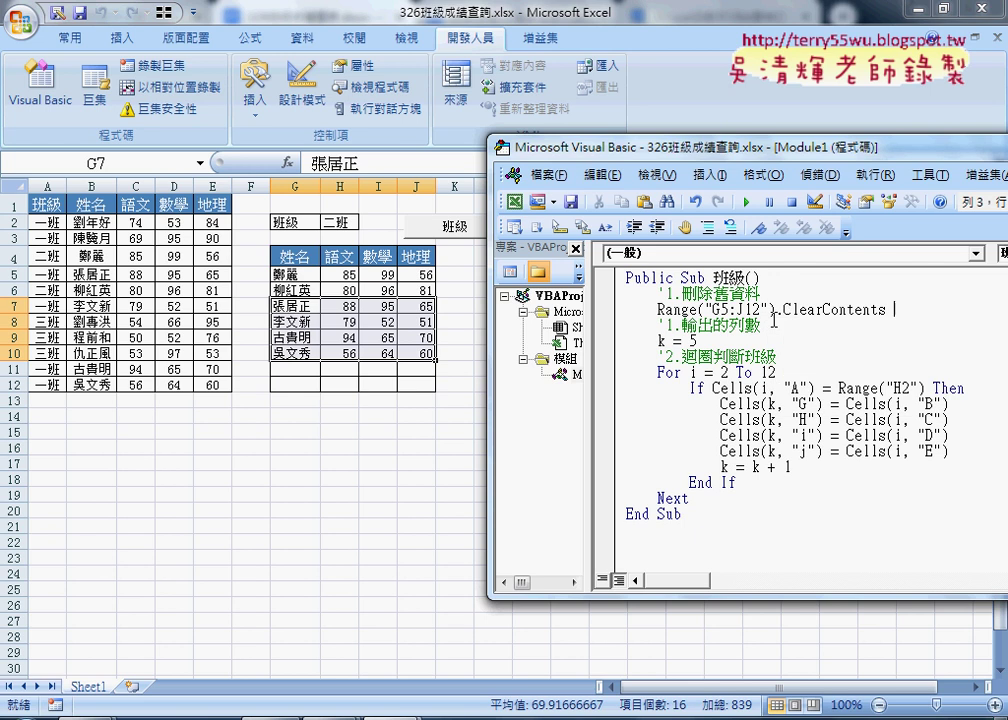
left_click(763, 309)
Step: Return to the sheet, run 班級, then test the lookup with 三班 in H2
left_click(418, 462)
left_click(475, 238)
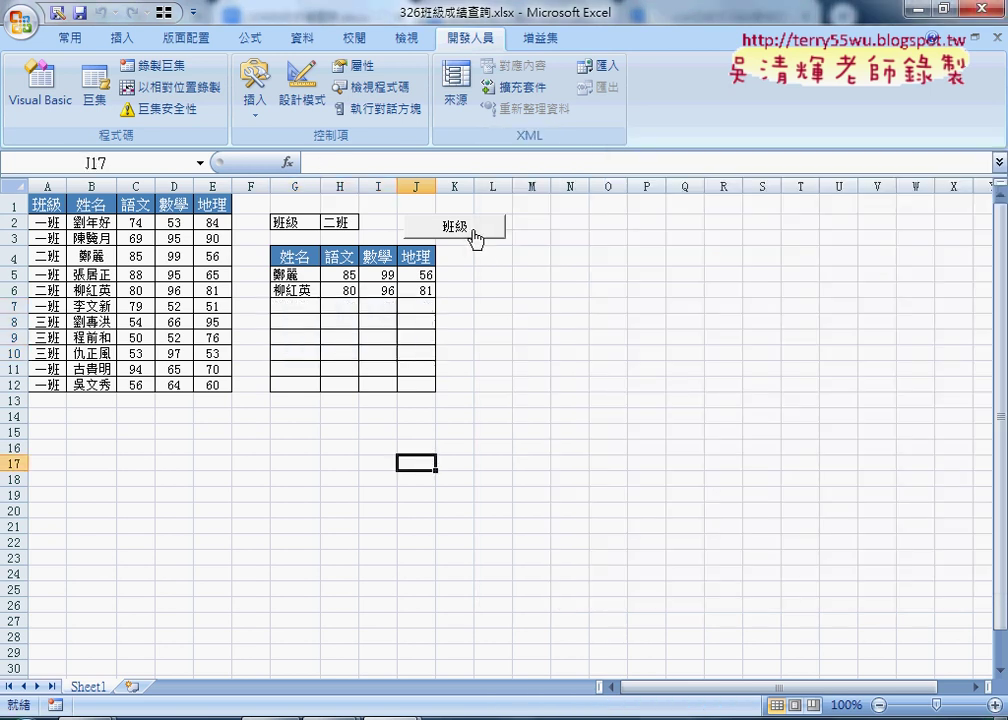
left_click_drag(288, 276, 421, 290)
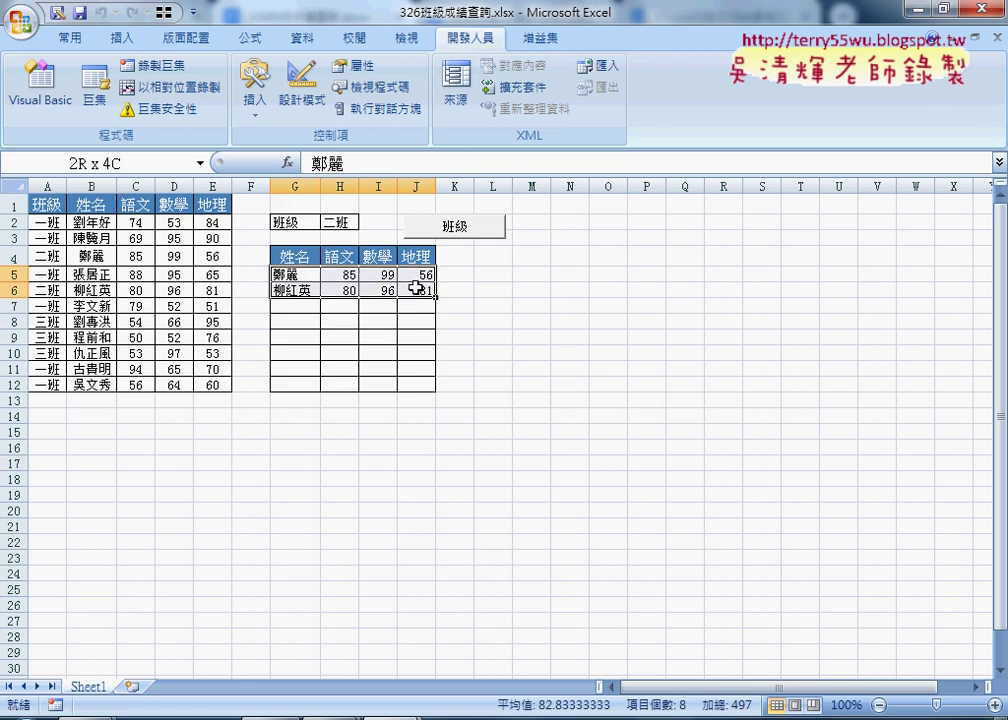
left_click(385, 220)
left_click(340, 221)
left_click(366, 221)
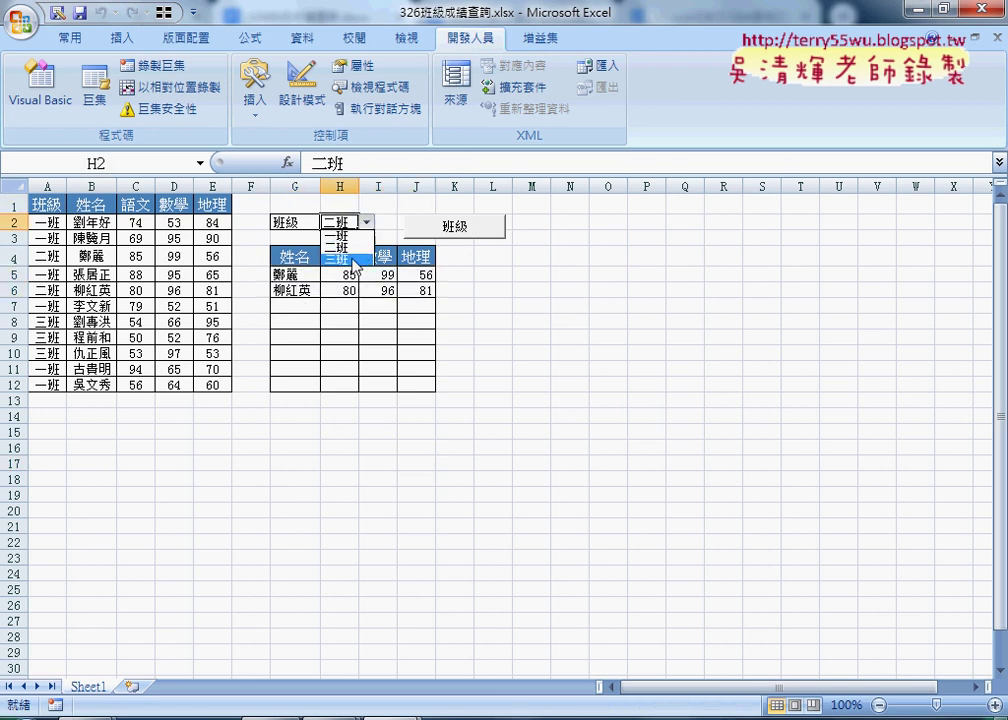
left_click(352, 259)
left_click(448, 226)
Step: Test 一班 and 二班 with the 班級 button, then set H2 back to 一班
left_click(367, 222)
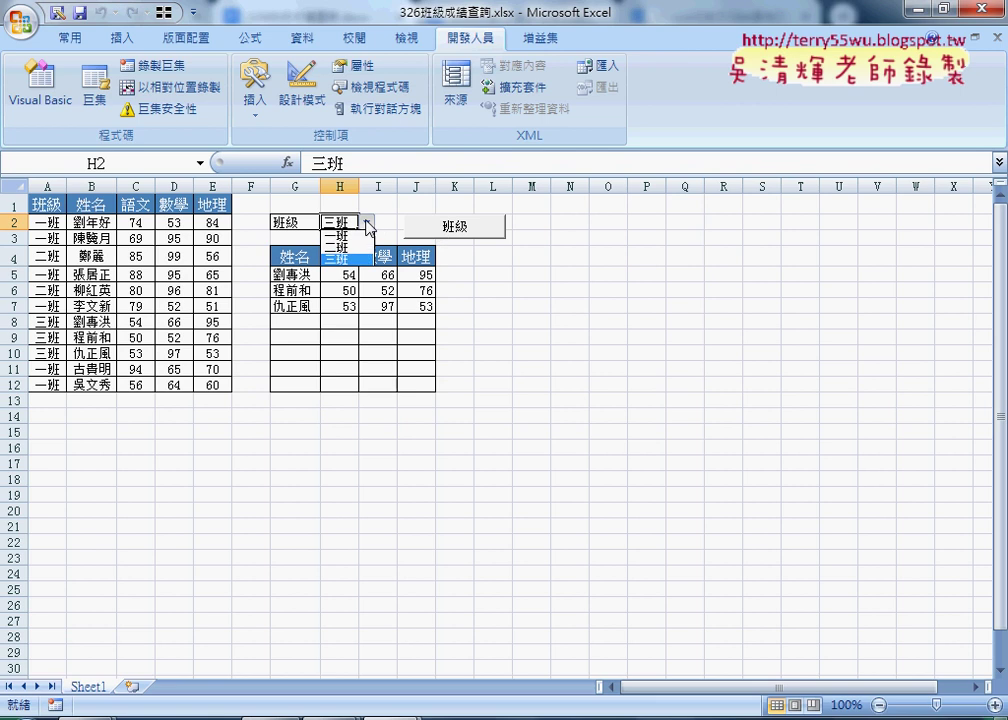
left_click(336, 235)
left_click(445, 226)
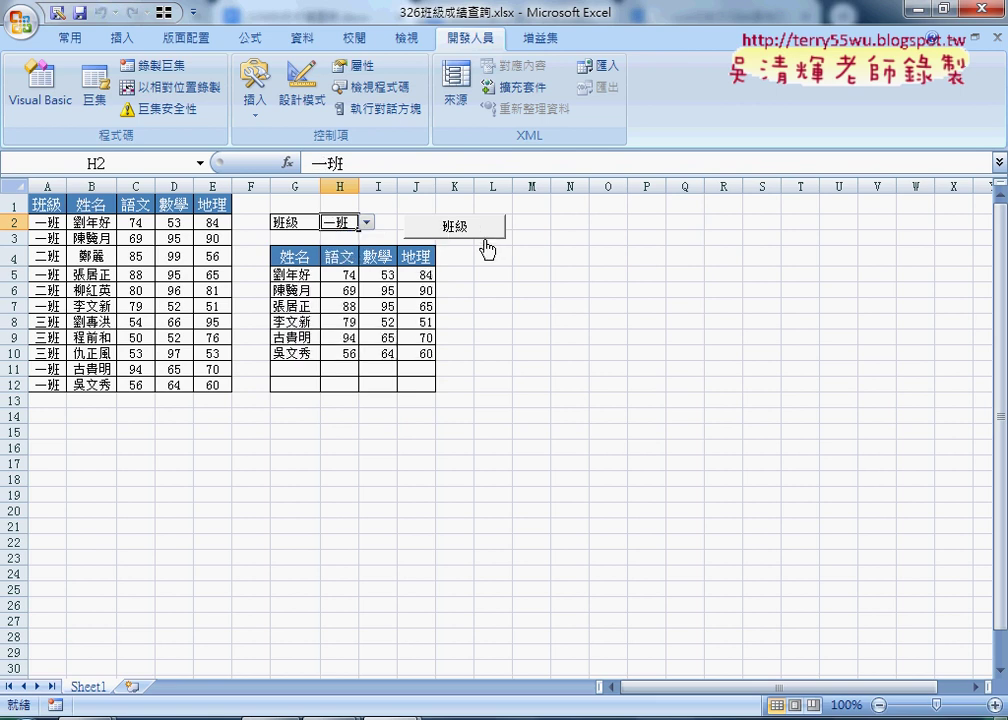
left_click(367, 222)
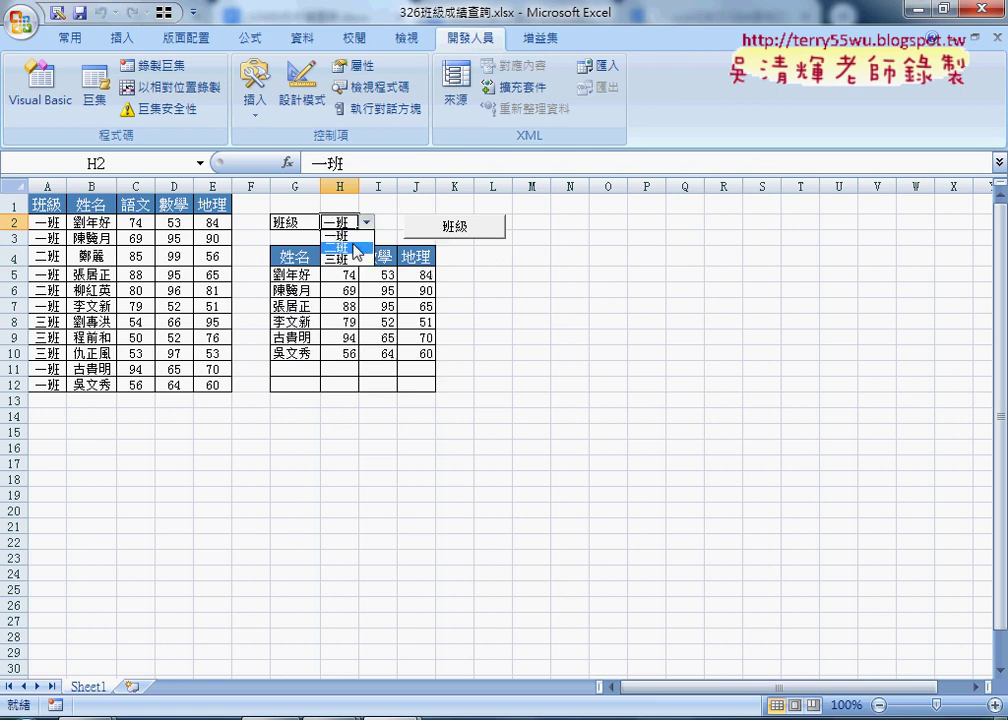
left_click(357, 247)
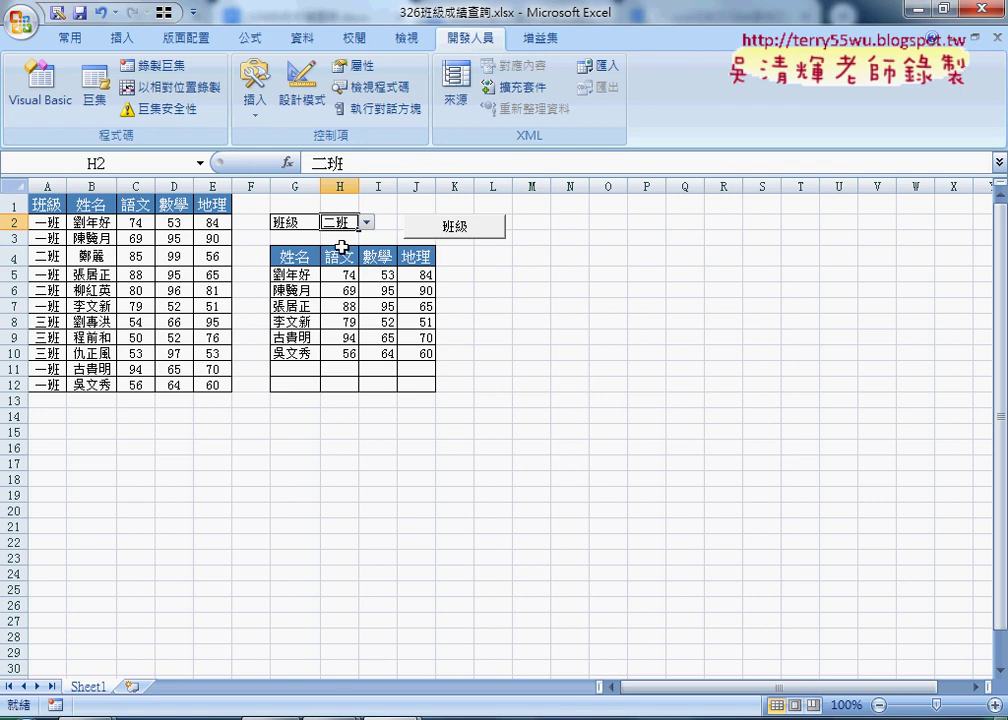
left_click(457, 226)
left_click(366, 222)
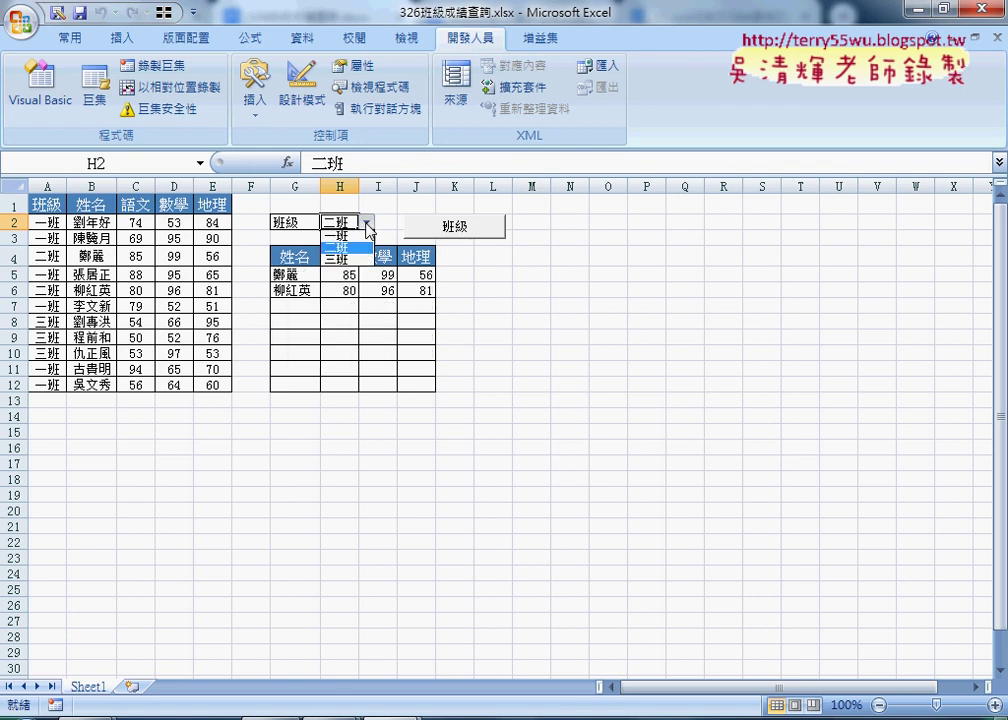
left_click(340, 240)
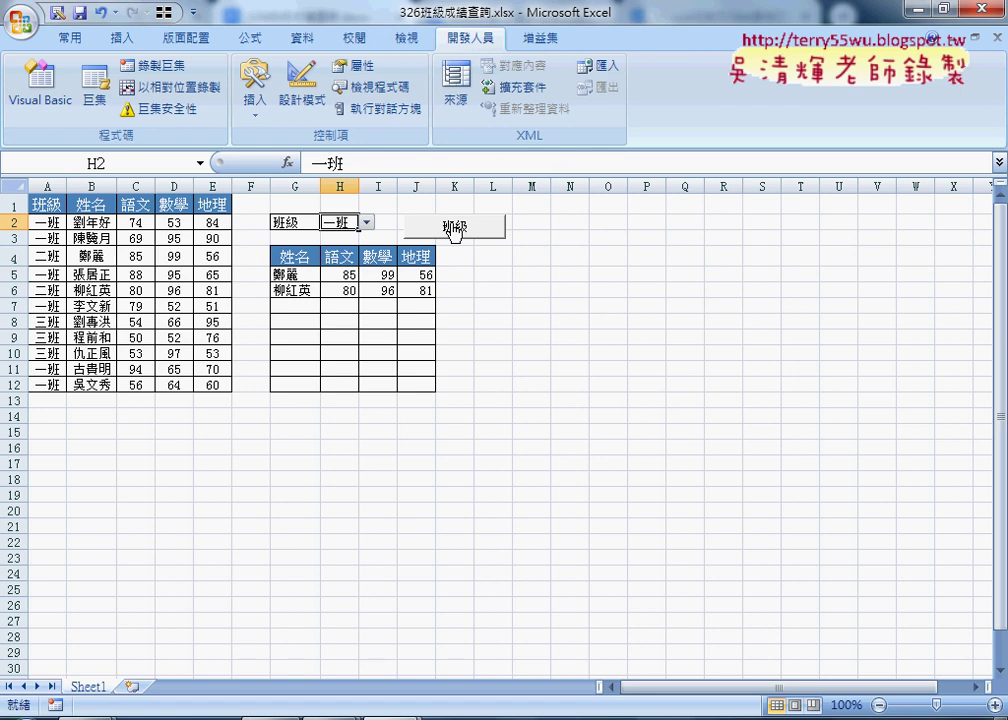
Step: Create a Worksheet_Change procedure in Sheet1's code and delete the SelectionChange stub
left_click(63, 105)
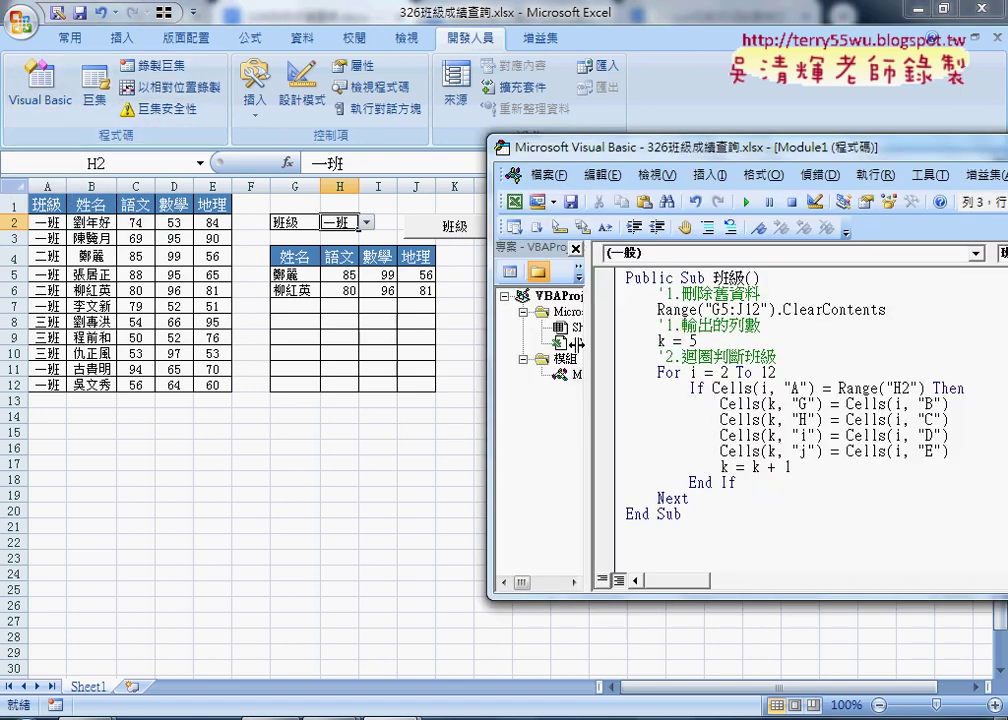
left_click_drag(587, 341, 668, 344)
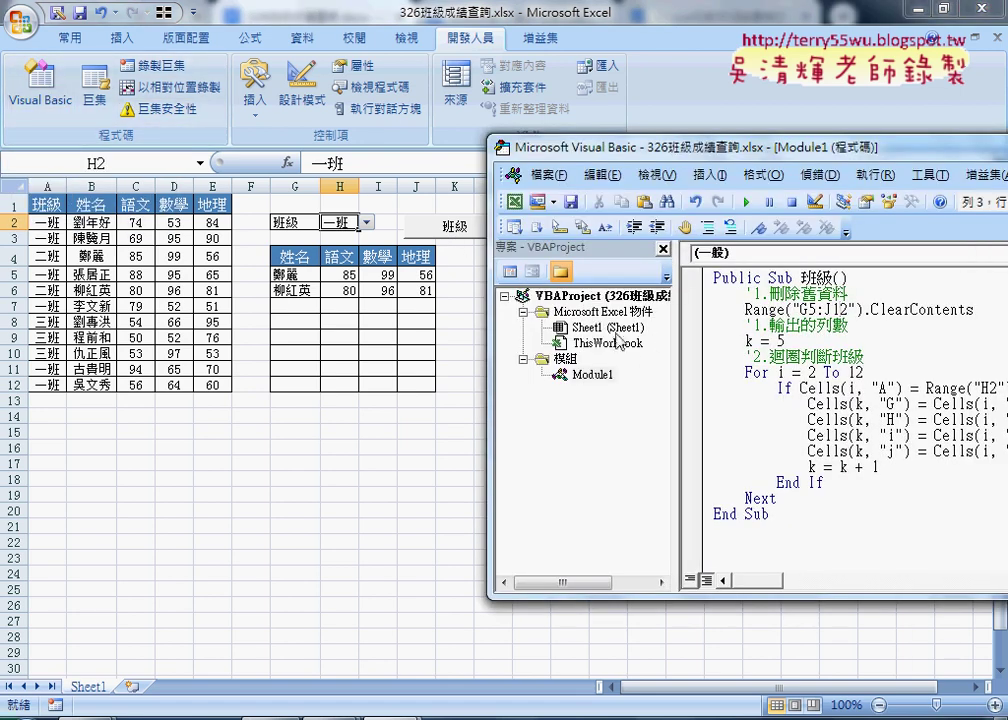
left_click(545, 416)
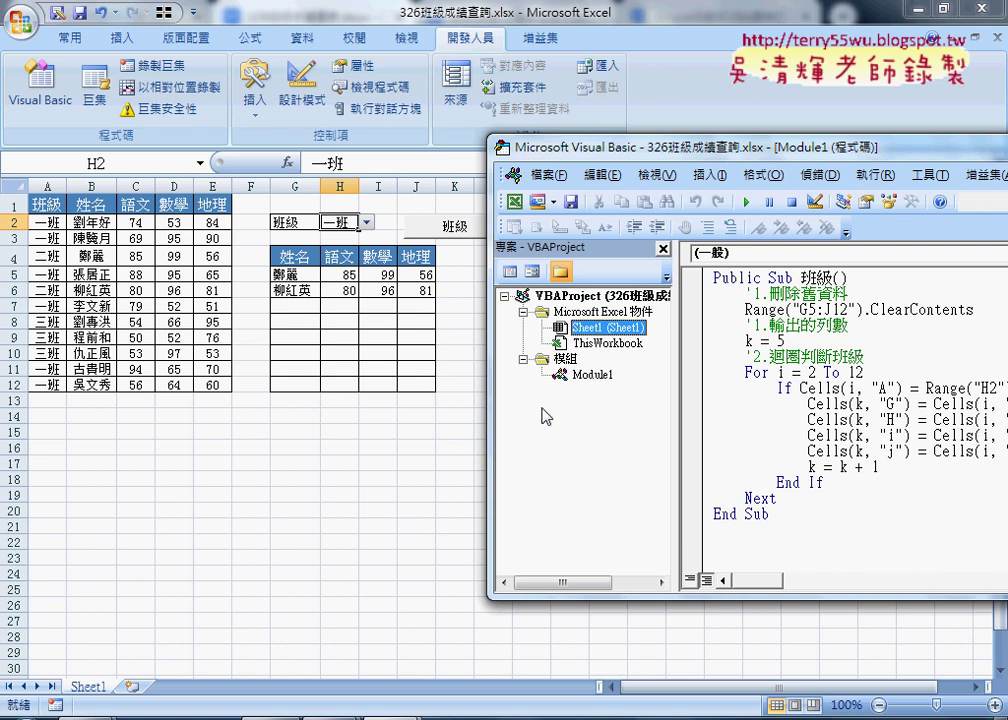
double_click(620, 333)
left_click_drag(580, 145, 426, 132)
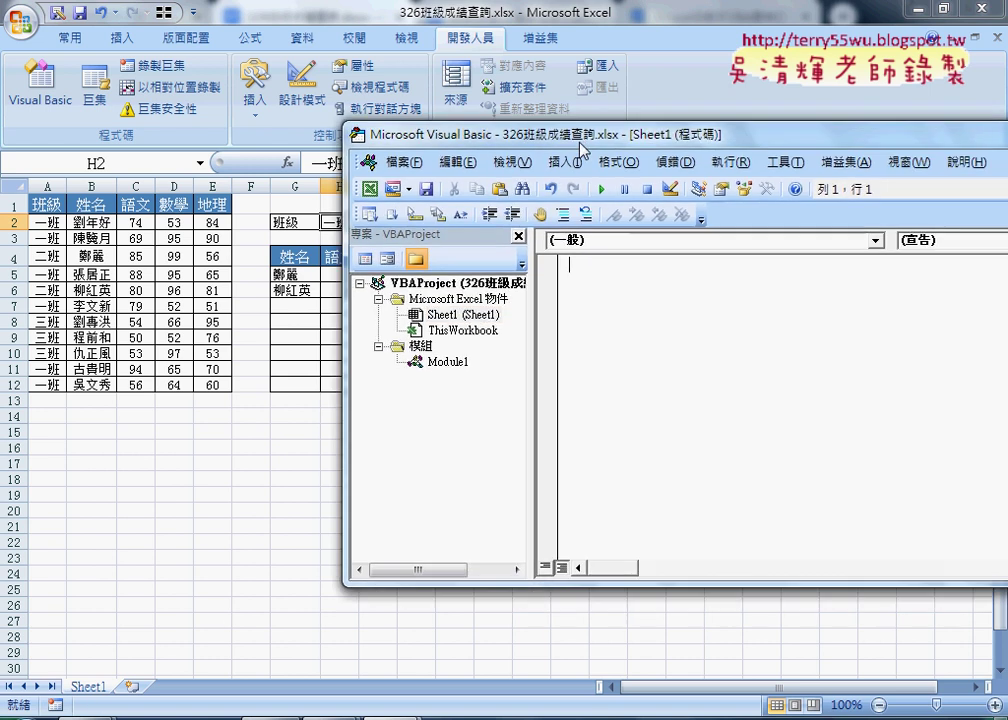
left_click(615, 245)
left_click(614, 272)
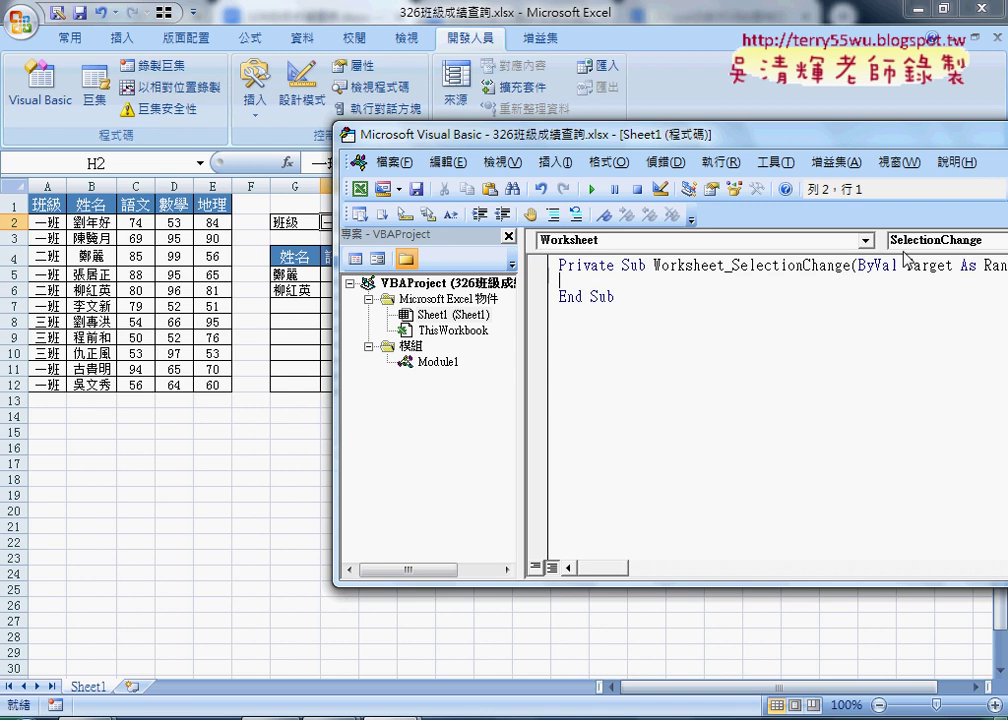
left_click(935, 240)
left_click(910, 308)
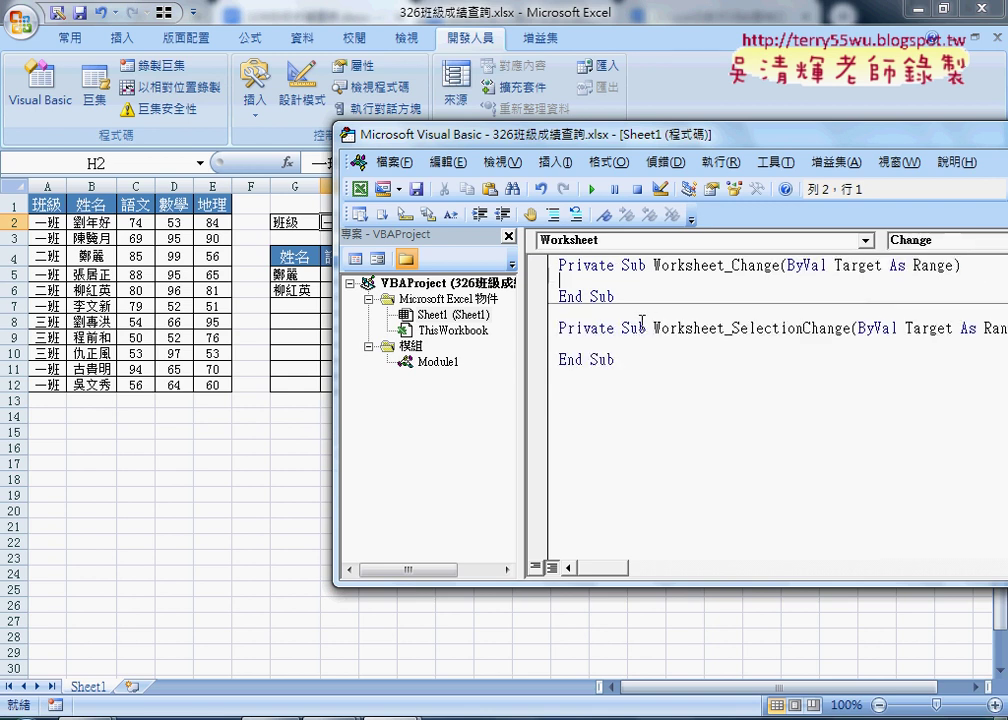
left_click_drag(620, 359, 549, 338)
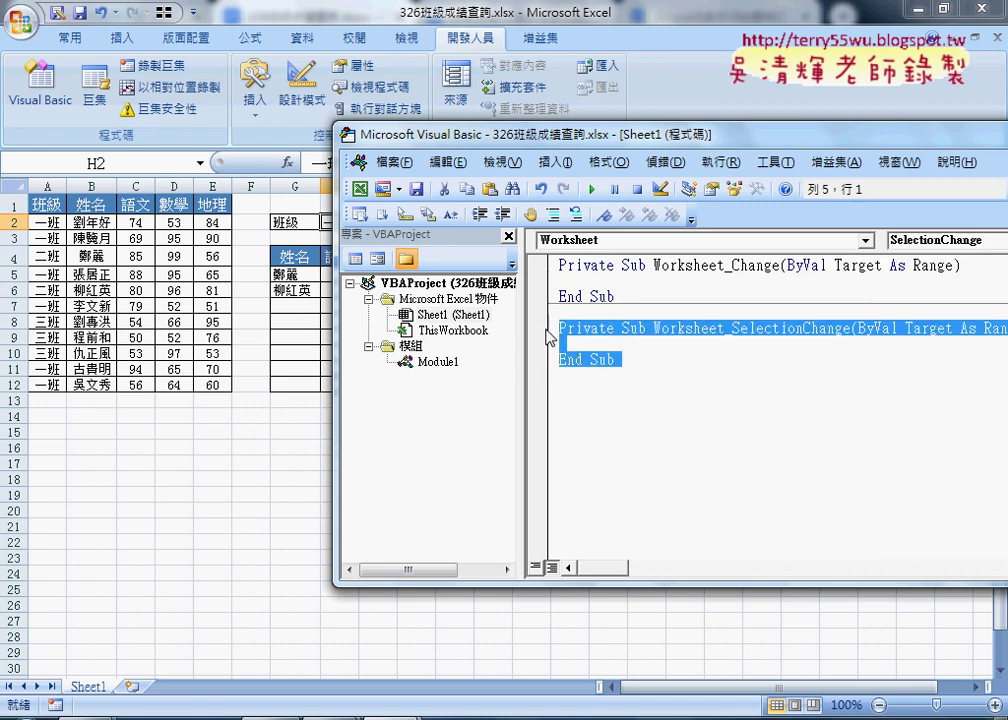
key("Delete")
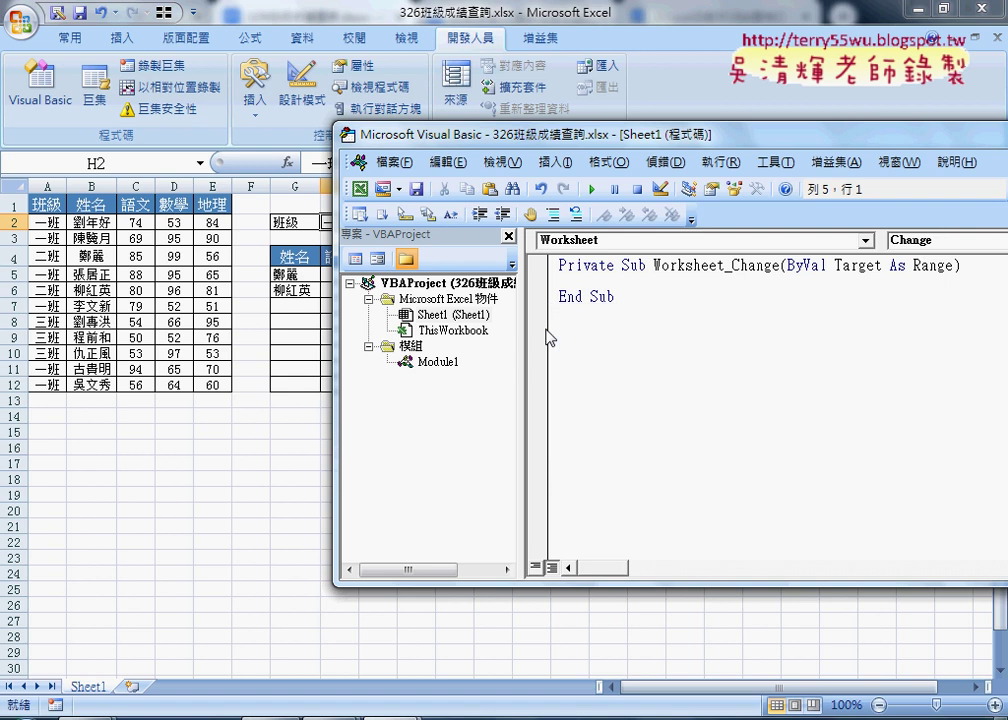
Step: Write the indented condition If Target.Address = "$H$2" inside Worksheet_Change
left_click(604, 280)
type("if")
key("Home")
key("Tab")
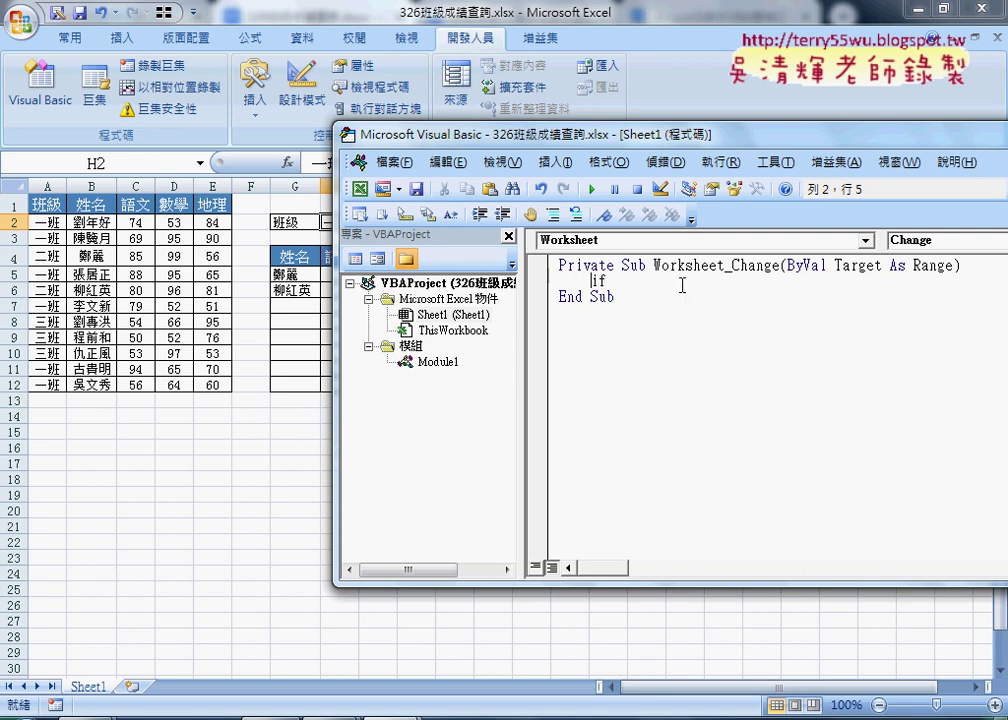
key("End")
type("ta")
type("rg")
type("et")
type(".")
key("Down")
key("Down")
key("Down")
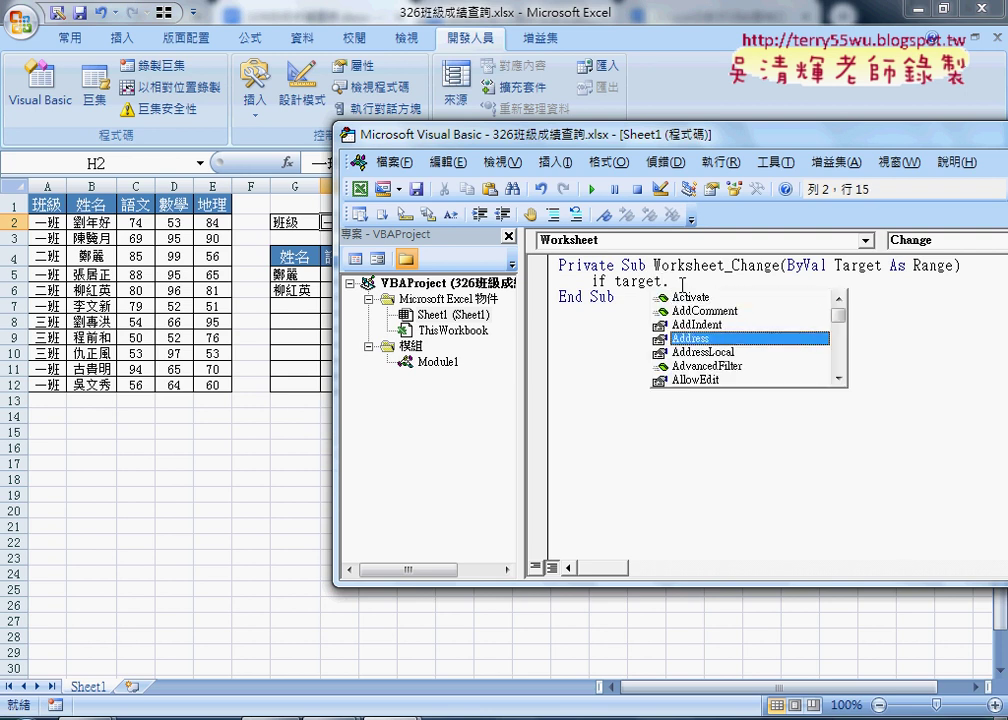
key("space")
type("Address =")
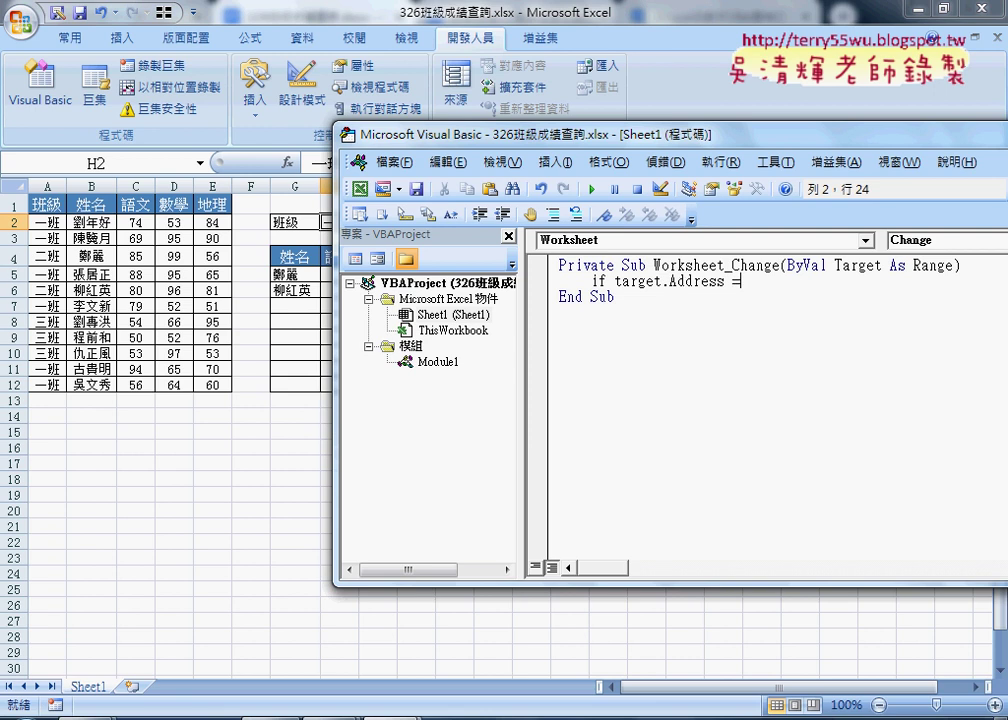
type("\"\"")
key("Left")
type("H2")
type("$")
key("Right")
type("$")
key("Right")
key("Right")
Step: Complete the If block with Then, an indented blank line and End If
type("the")
type("n")
key("Return")
key("Return")
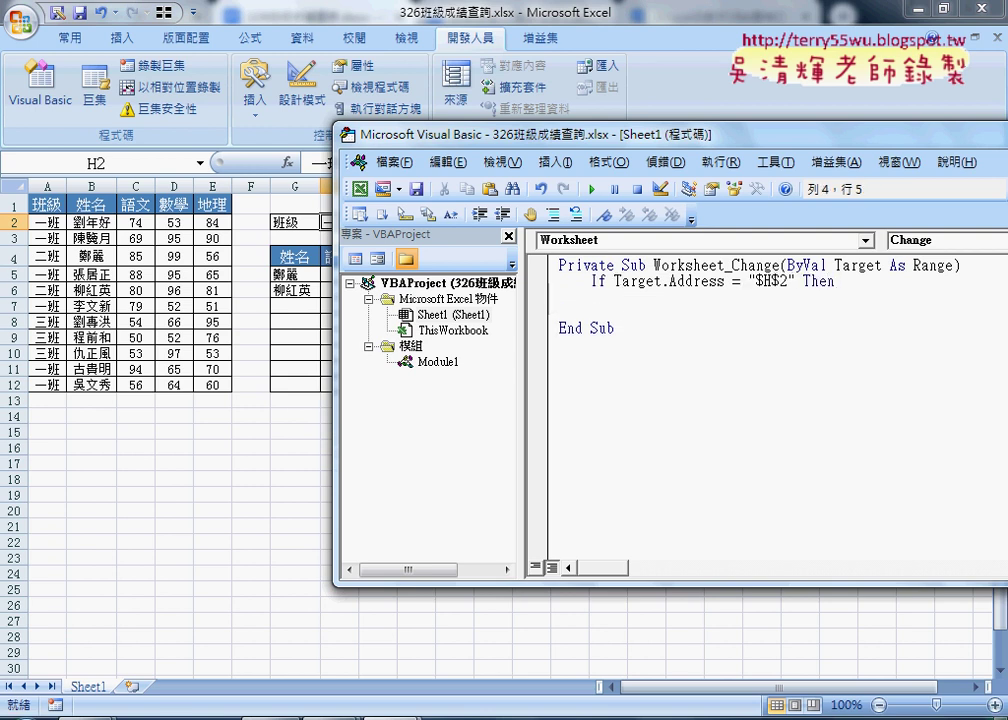
type("en")
type("d if")
key("Up")
key("Tab")
Step: Insert Call 班級 inside the If block, copying the name from Module1, and return to Excel
left_click_drag(749, 281, 795, 281)
left_click(707, 297)
type("ca")
type("ll")
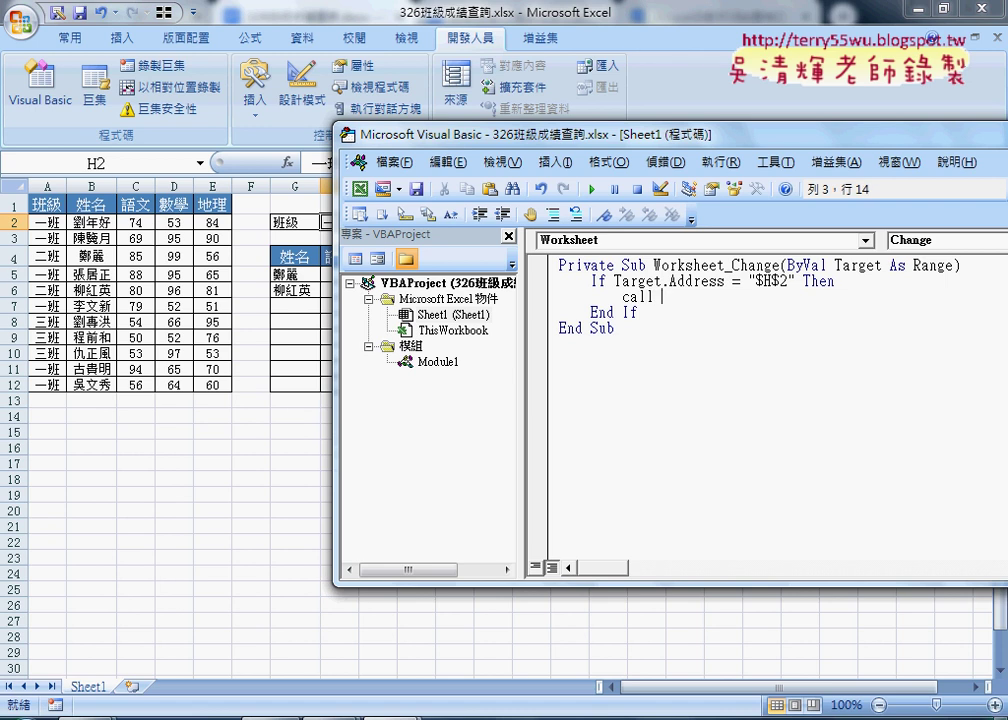
double_click(437, 362)
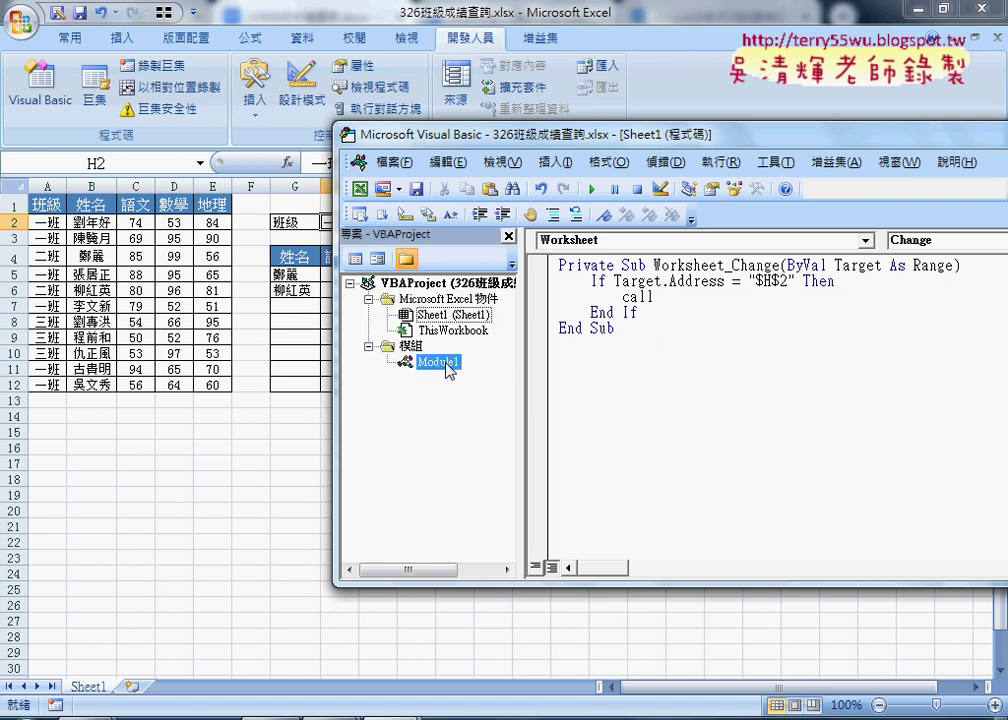
left_click_drag(642, 265, 675, 265)
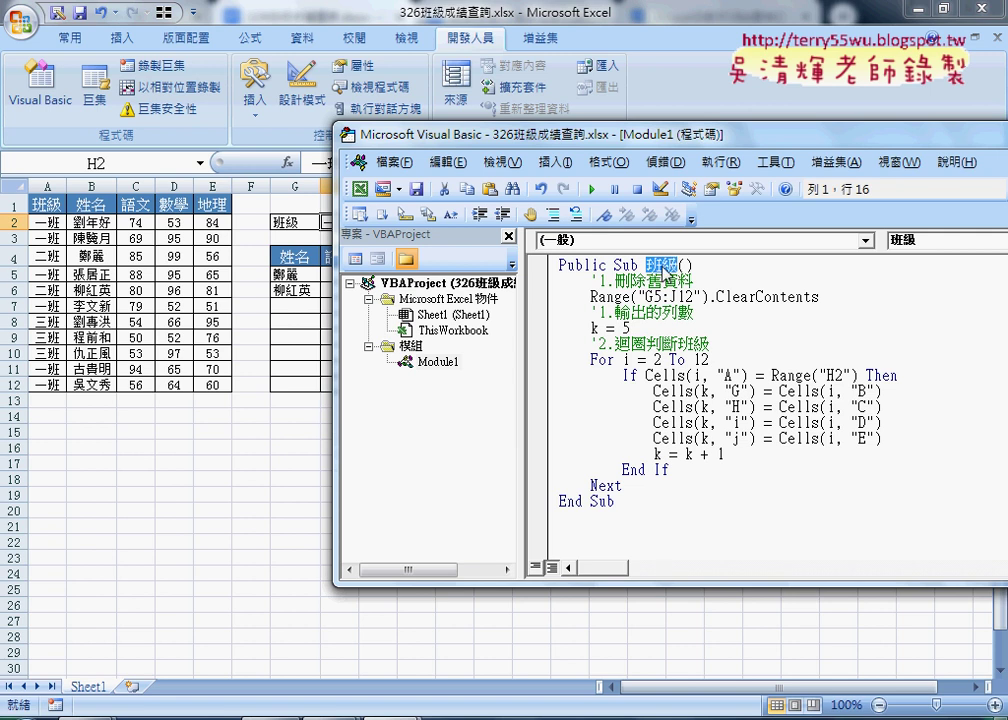
right_click(664, 266)
left_click(704, 308)
double_click(440, 314)
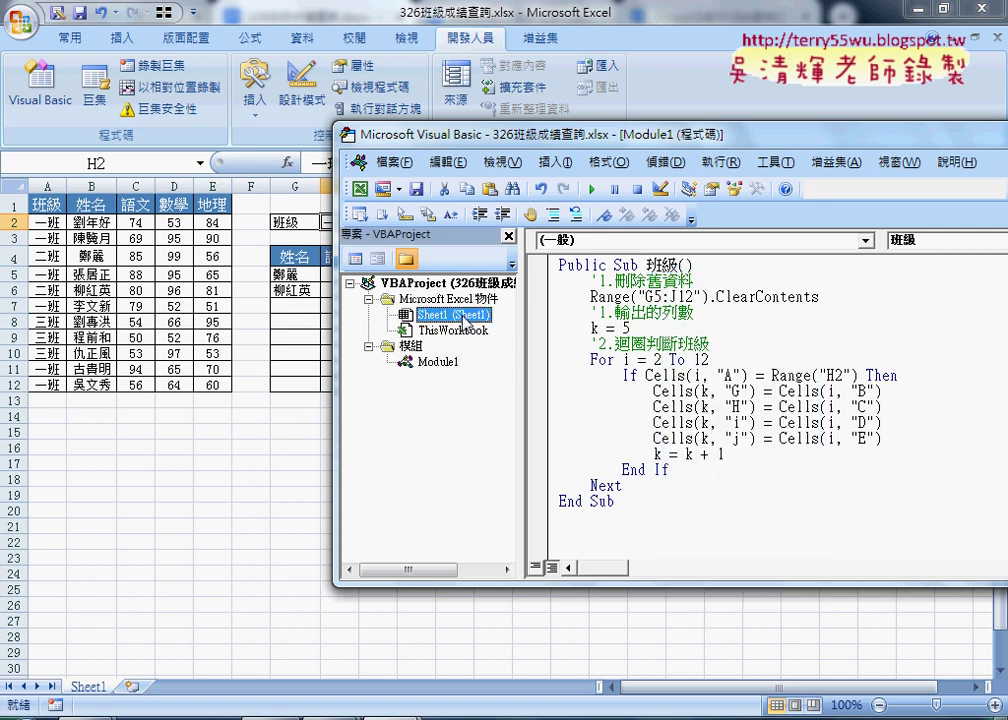
right_click(668, 302)
left_click(710, 357)
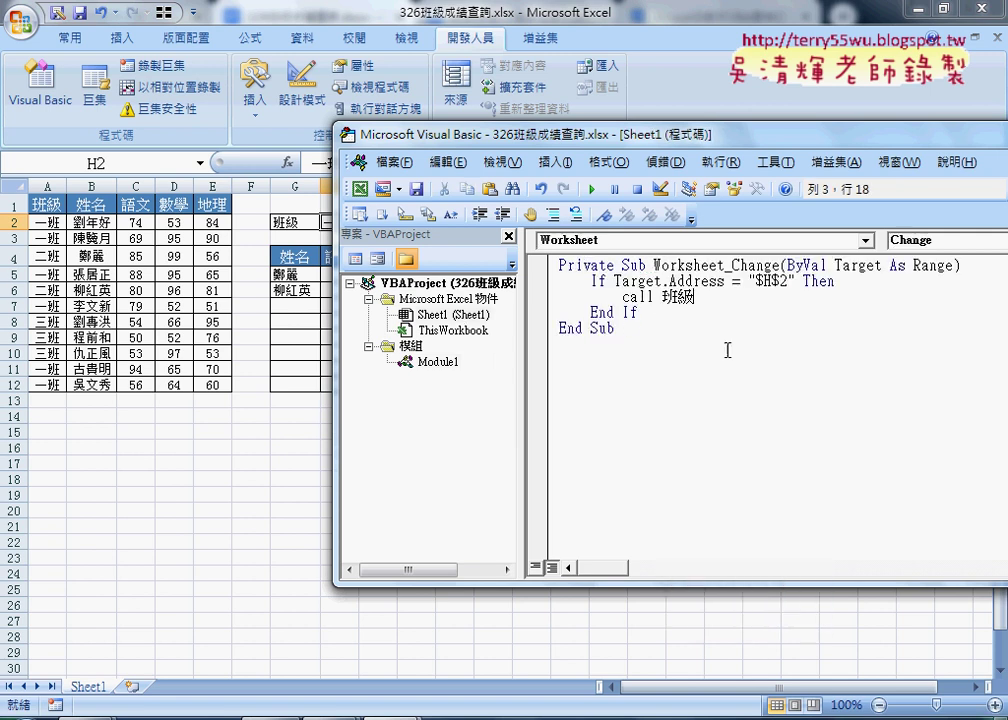
left_click(704, 392)
left_click_drag(622, 296, 694, 296)
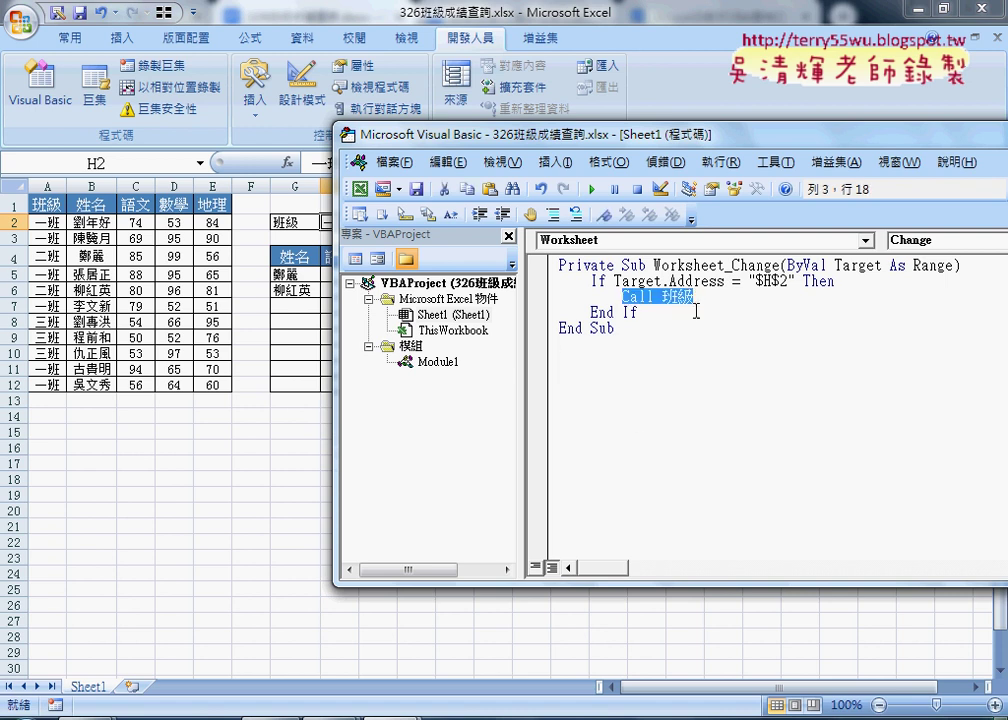
left_click(308, 337)
Step: Cut the 班級 button from the worksheet
right_click(458, 245)
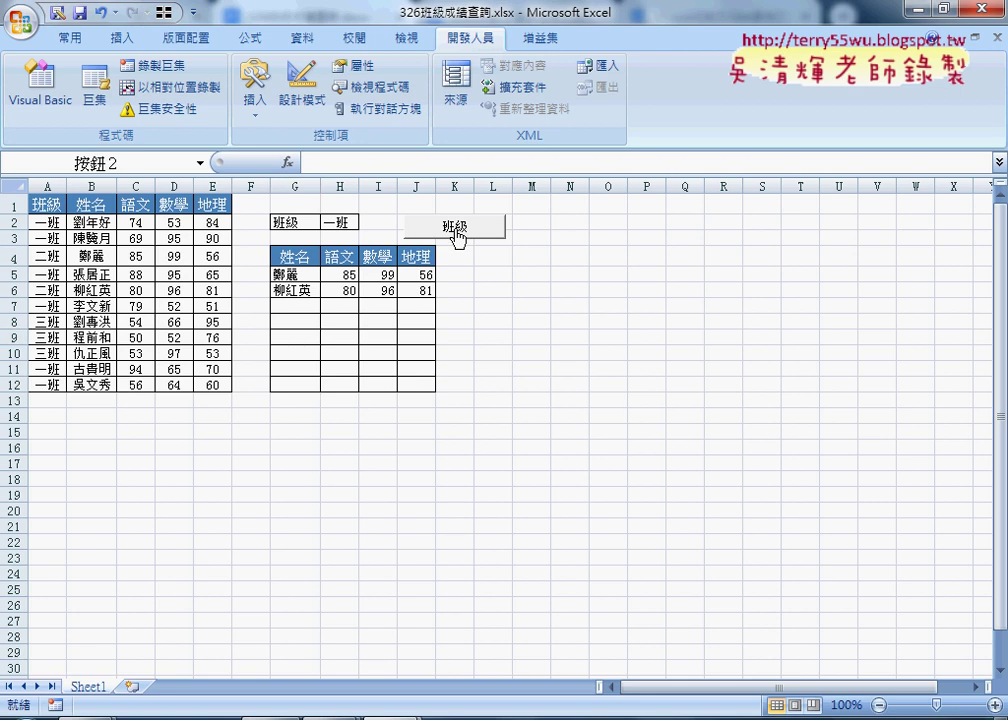
left_click(462, 234)
left_click(343, 222)
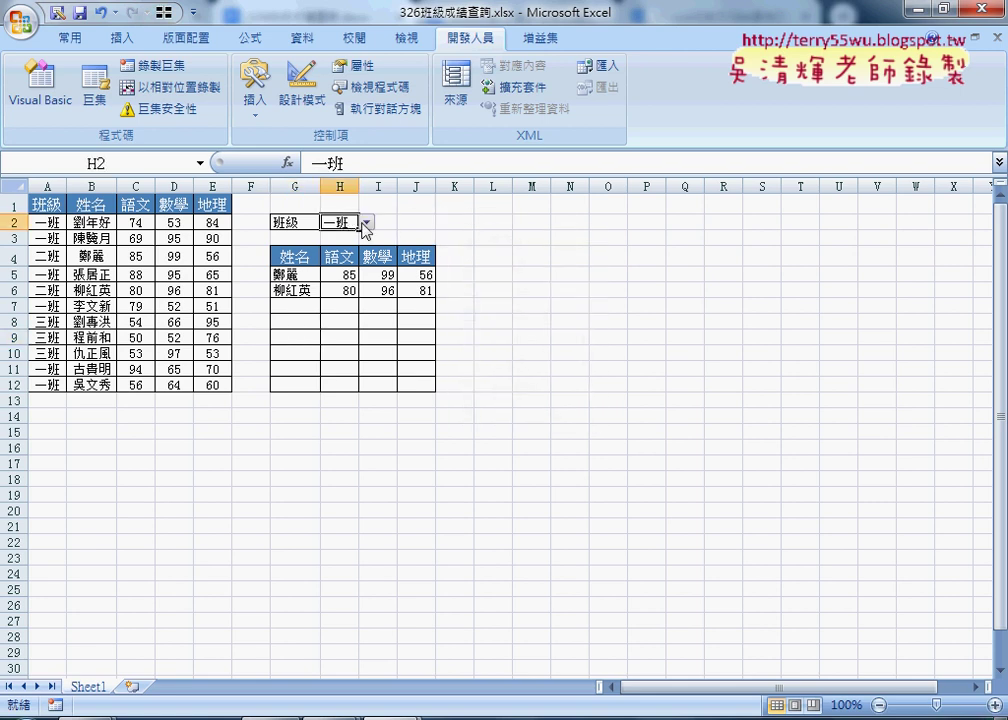
Step: Test the automatic lookup by choosing 二班, 三班, 一班, 二班, 三班 and 一班 in H2
left_click(367, 222)
left_click(352, 244)
left_click(367, 222)
left_click(352, 258)
left_click(367, 222)
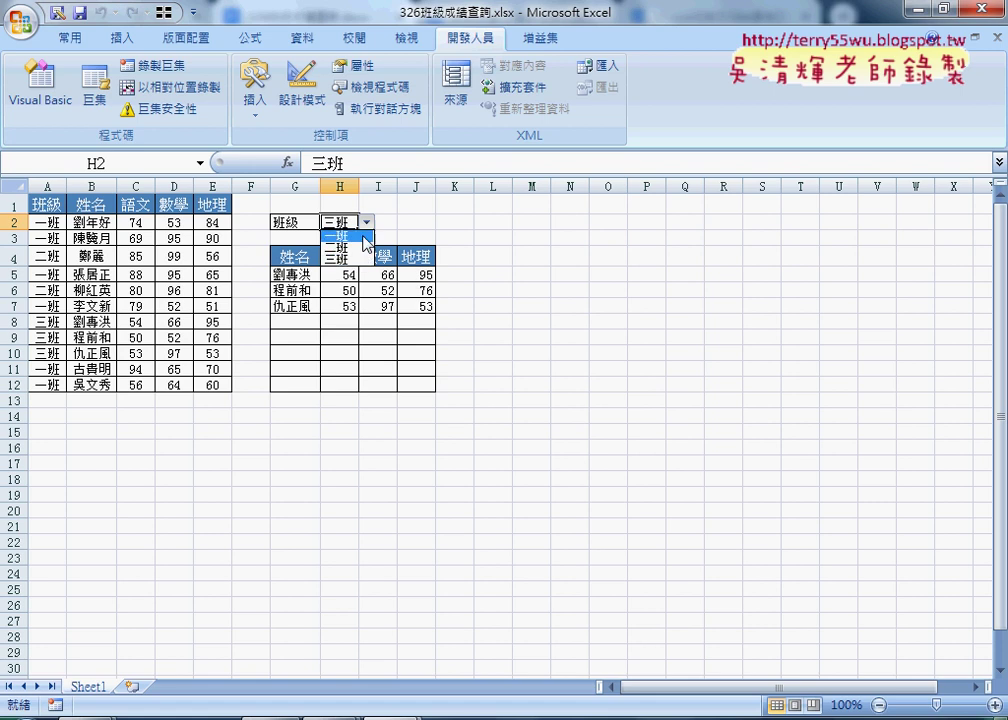
left_click(358, 235)
left_click(367, 222)
left_click(362, 246)
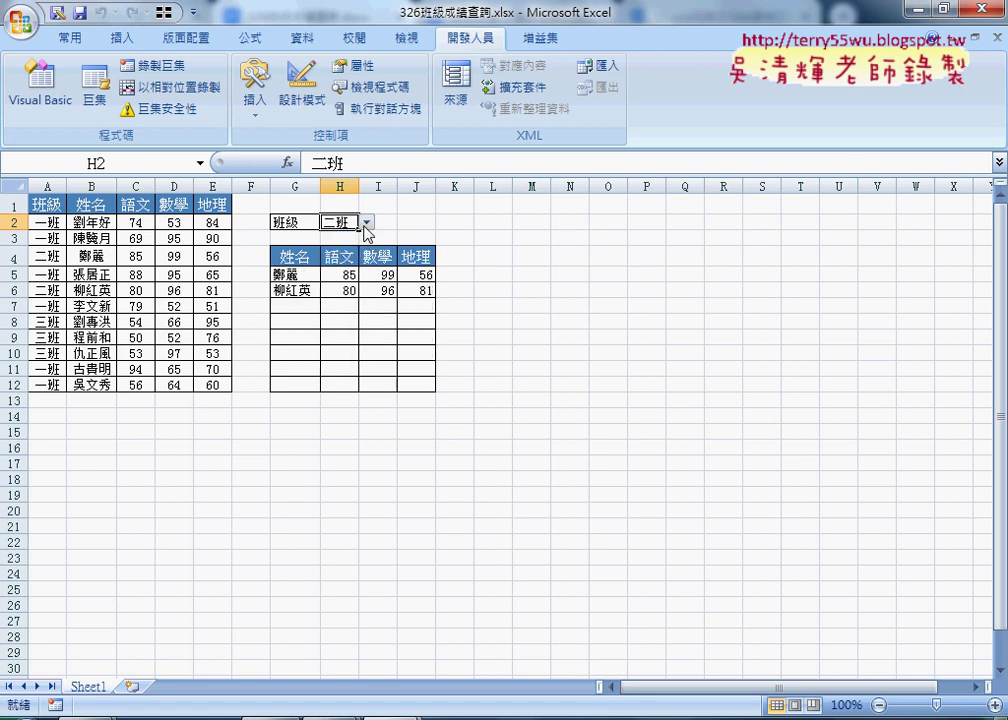
left_click(367, 222)
left_click(355, 258)
left_click(367, 222)
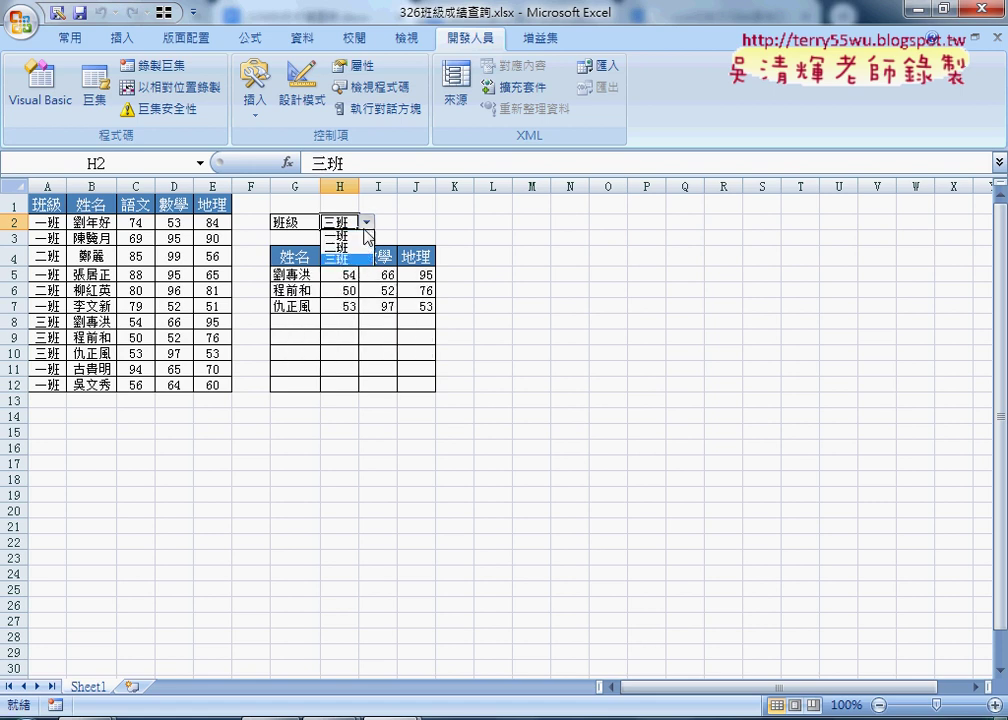
left_click(358, 236)
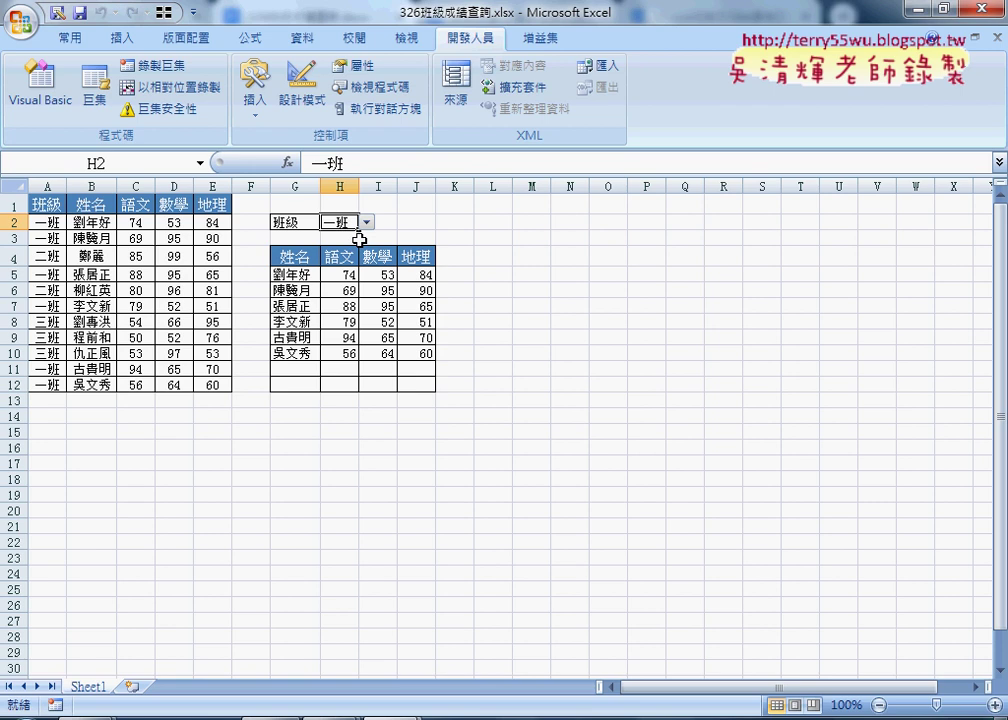
Step: Cycle H2 through 二班, 三班 and 一班, ending on 二班 to list its two students
left_click(367, 222)
left_click(345, 258)
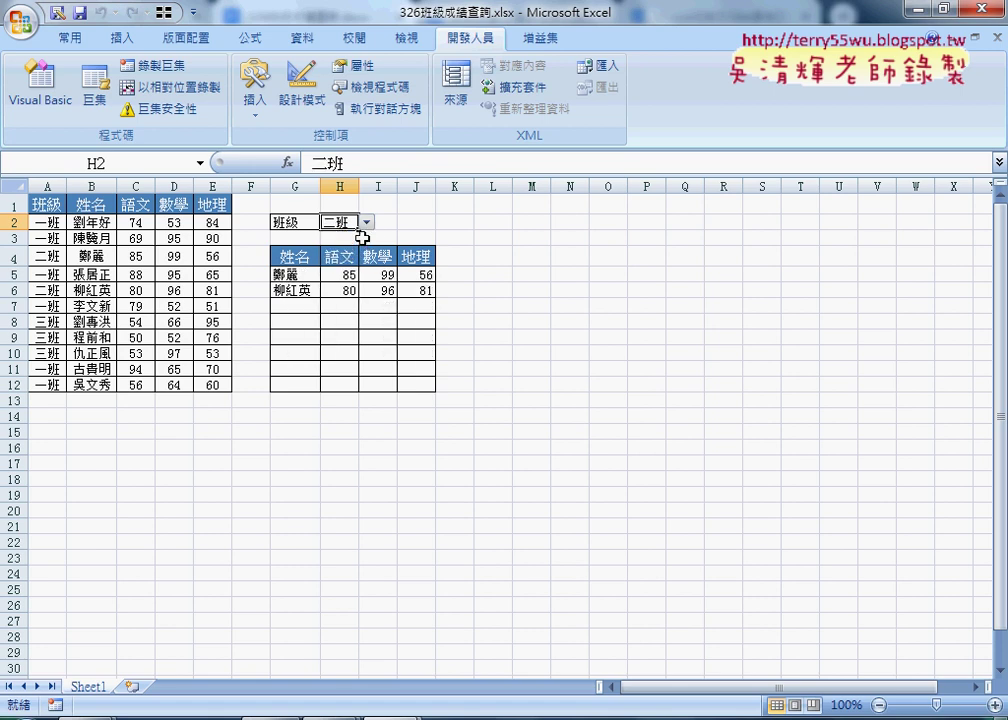
left_click(367, 222)
left_click(345, 258)
left_click(366, 223)
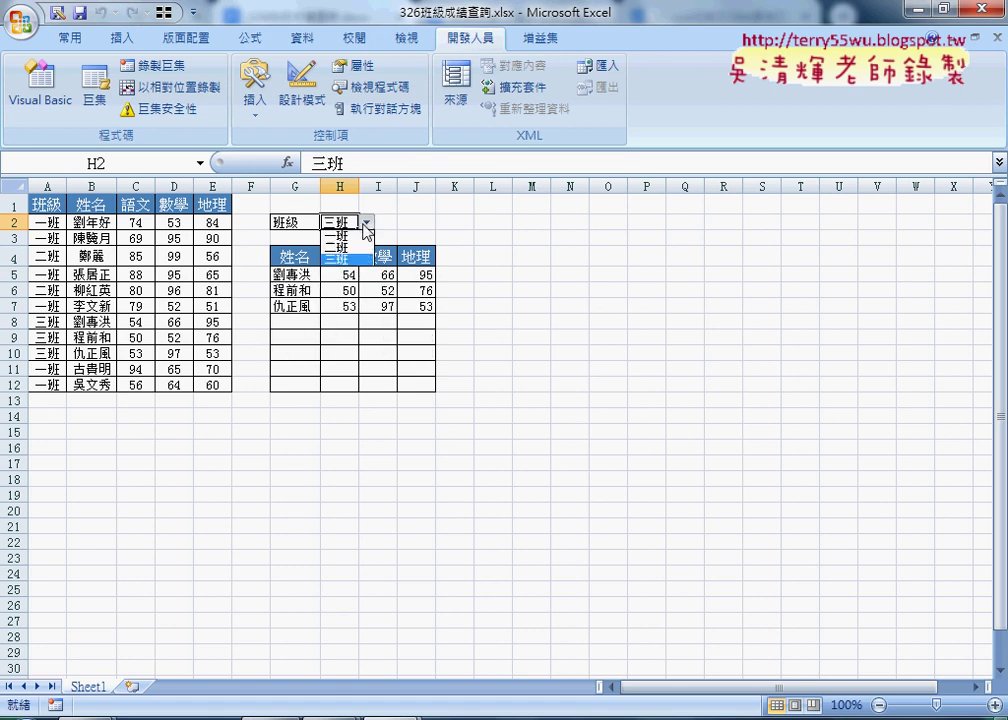
left_click(340, 236)
left_click(367, 222)
left_click(345, 247)
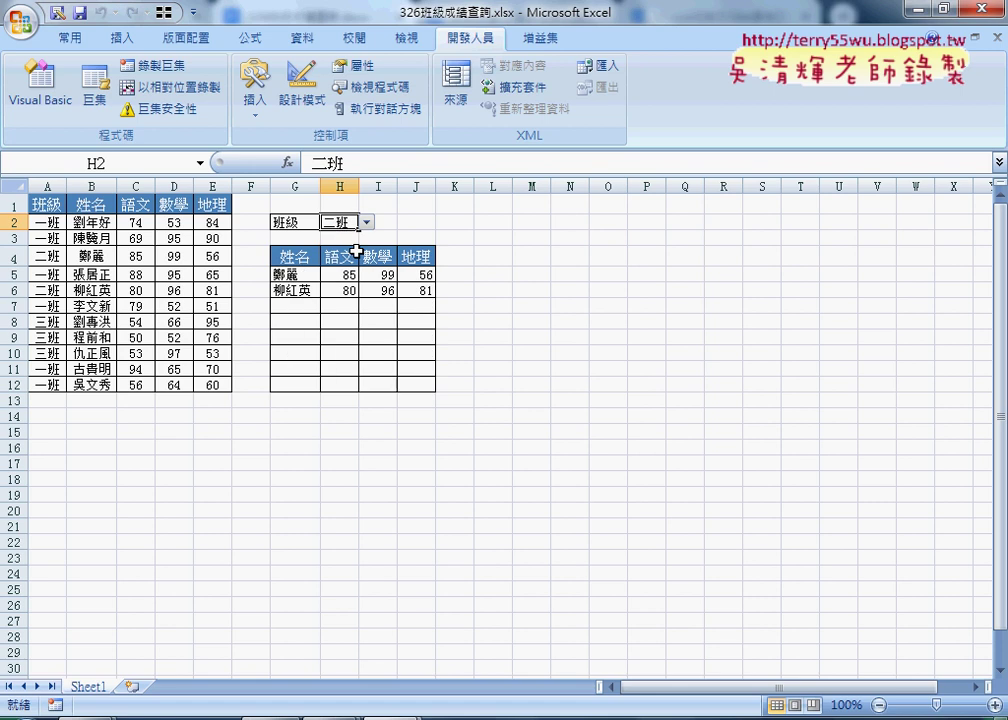